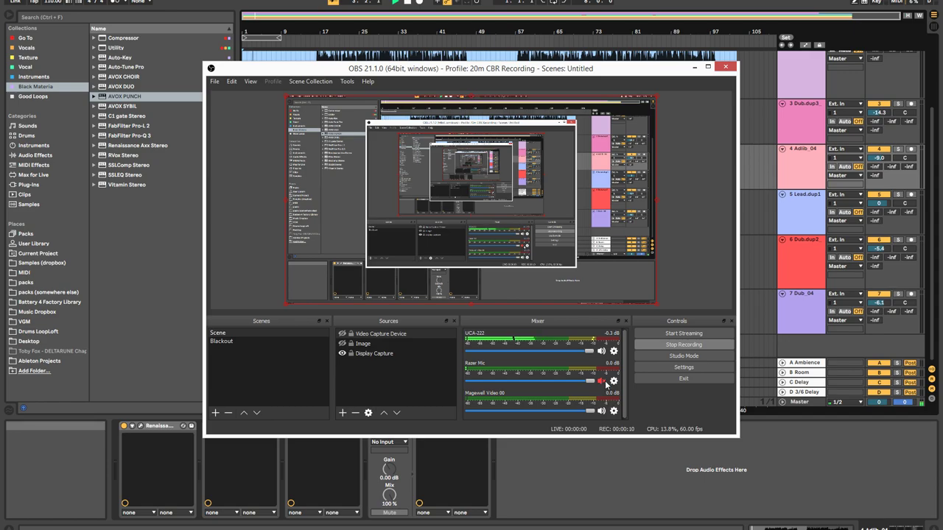
# Look over the arrangement's beat and vocal tracks, and check the mixer levels in OBS before returning to Ableton Live
pyautogui.click(639, 452)
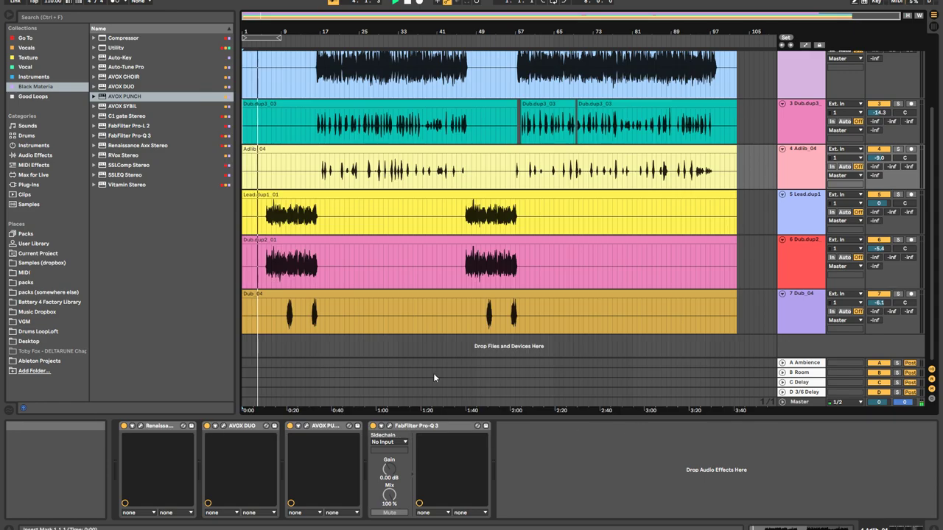
pyautogui.scroll(2, 353, 284)
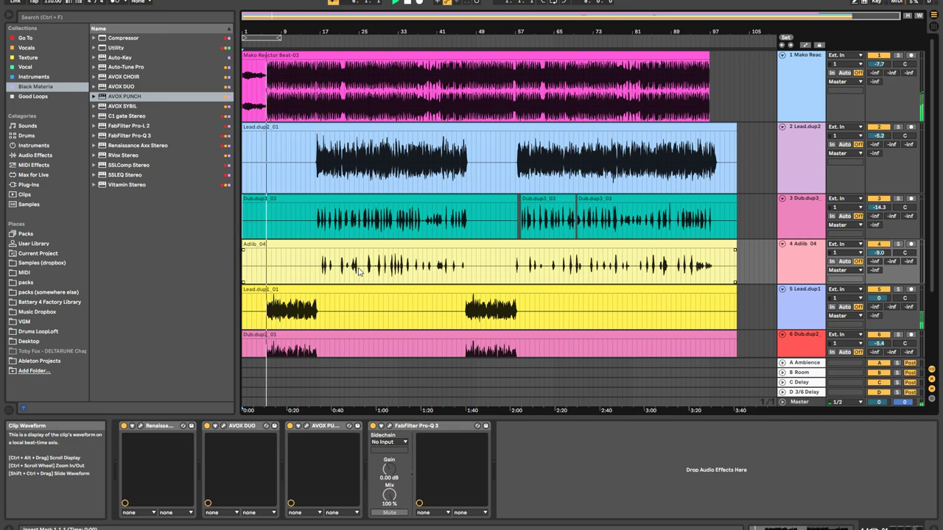
pyautogui.scroll(-2, 677, 336)
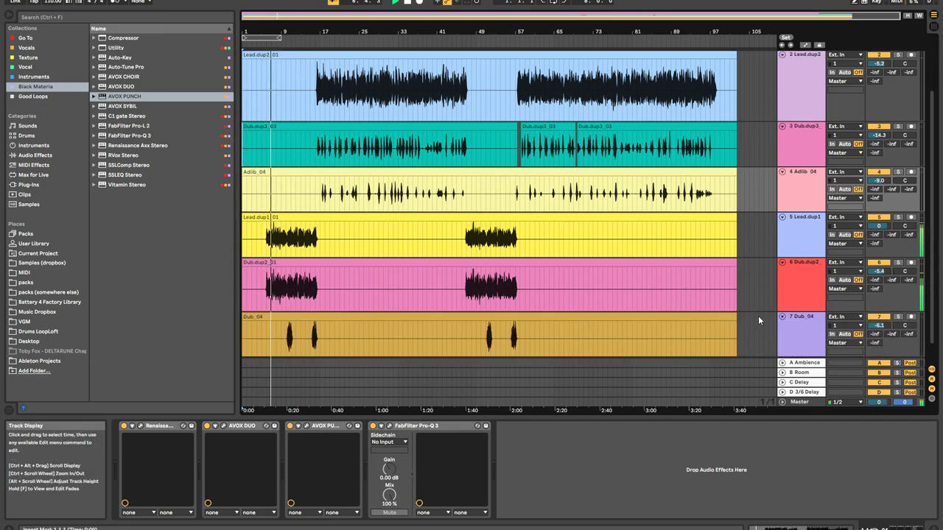
pyautogui.hotkey('alt', 'Tab')
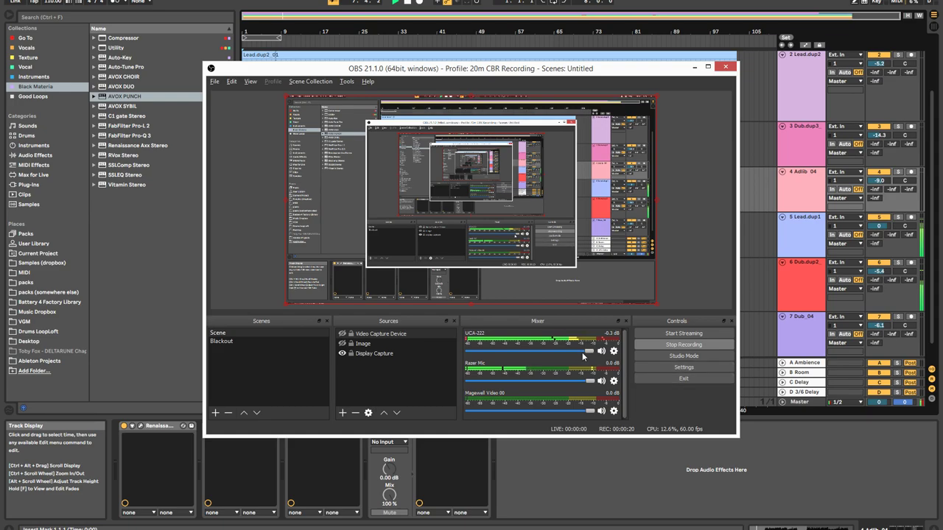
pyautogui.hotkey('alt', 'Tab')
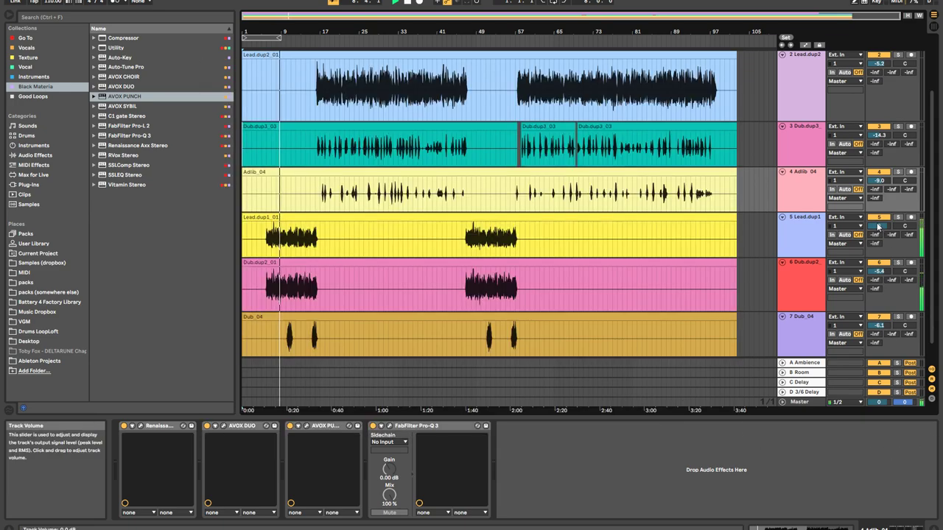
# Solo the Lead.dup1 track to set its volume to -2.6 dB, end the solo, and set Lead.dup2's volume to -1.1 dB
pyautogui.click(898, 218)
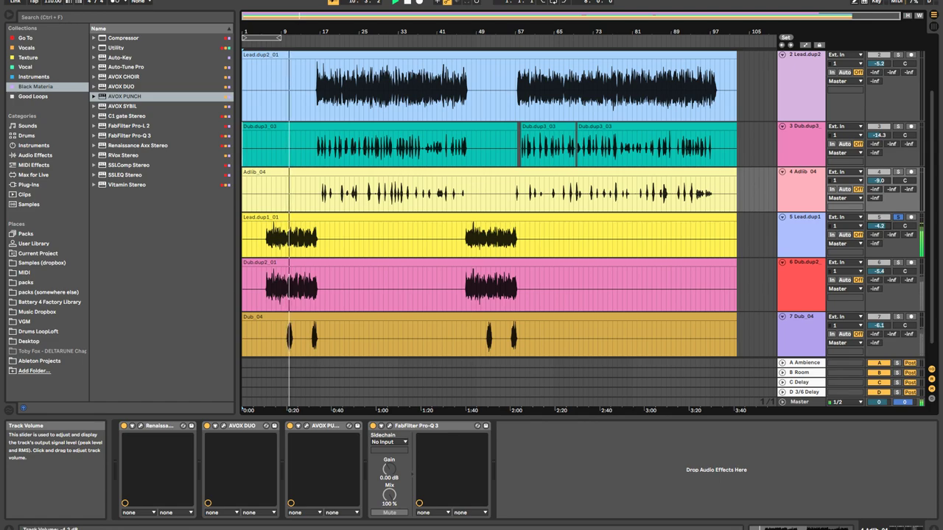
pyautogui.click(897, 217)
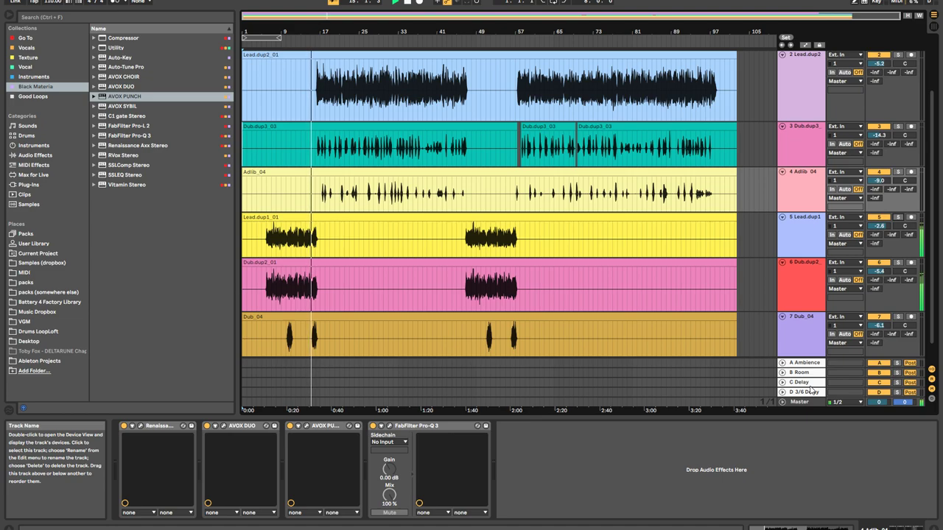
pyautogui.scroll(2, 648, 255)
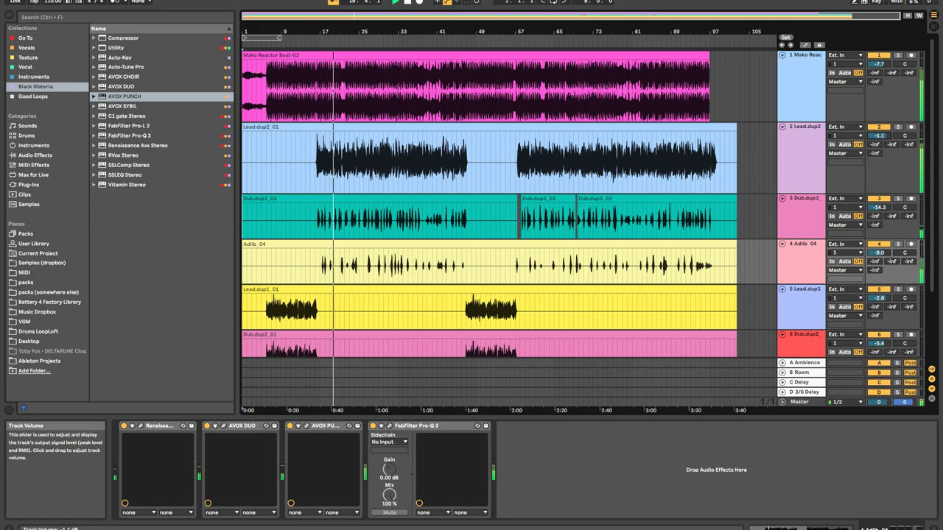
# Examine the RVox and AVOX SYBIL plug-in settings on the Lead.dup2 track and close their windows
pyautogui.click(808, 146)
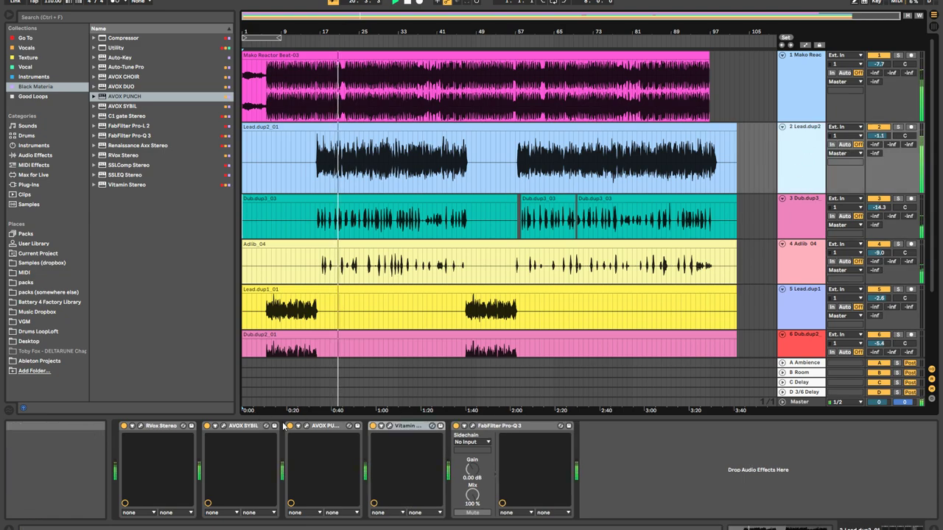
pyautogui.click(141, 427)
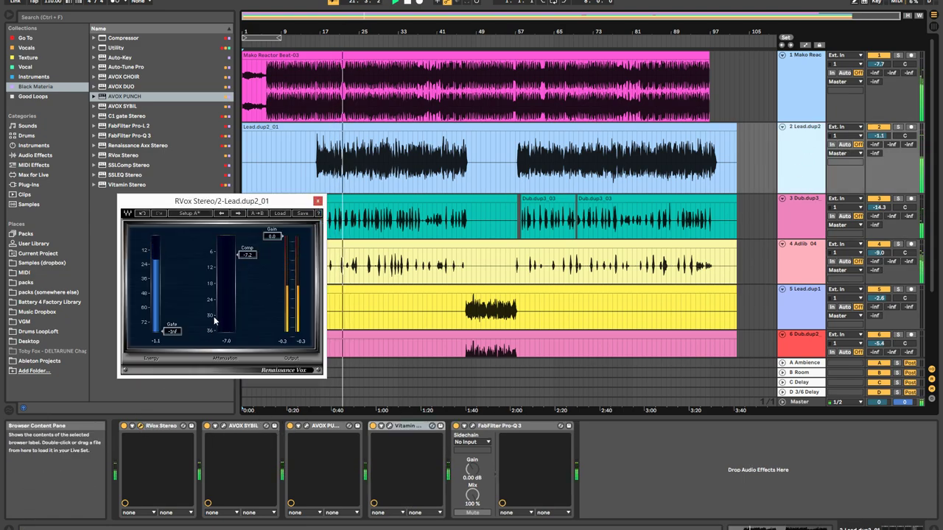
pyautogui.moveTo(172, 325)
pyautogui.mouseDown()
pyautogui.moveTo(172, 238)
pyautogui.moveTo(172, 323)
pyautogui.mouseUp()
pyautogui.click(317, 201)
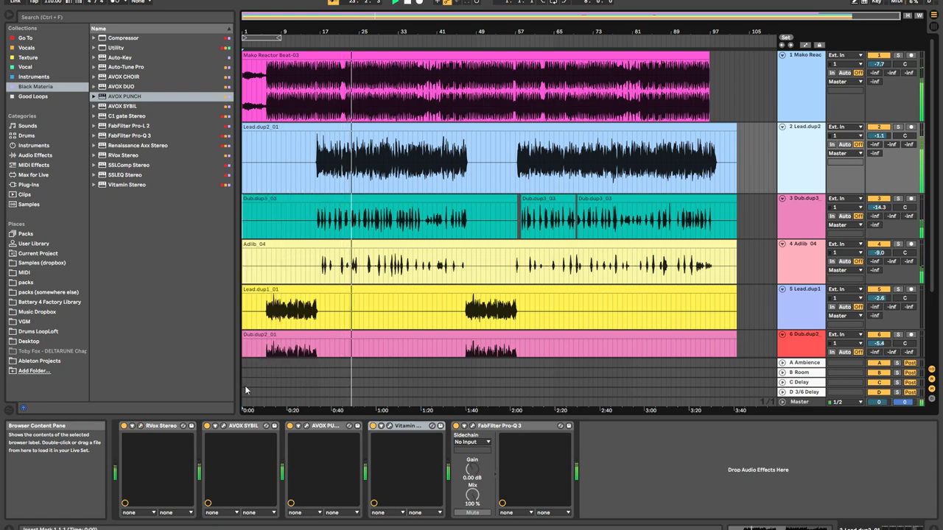
pyautogui.click(224, 426)
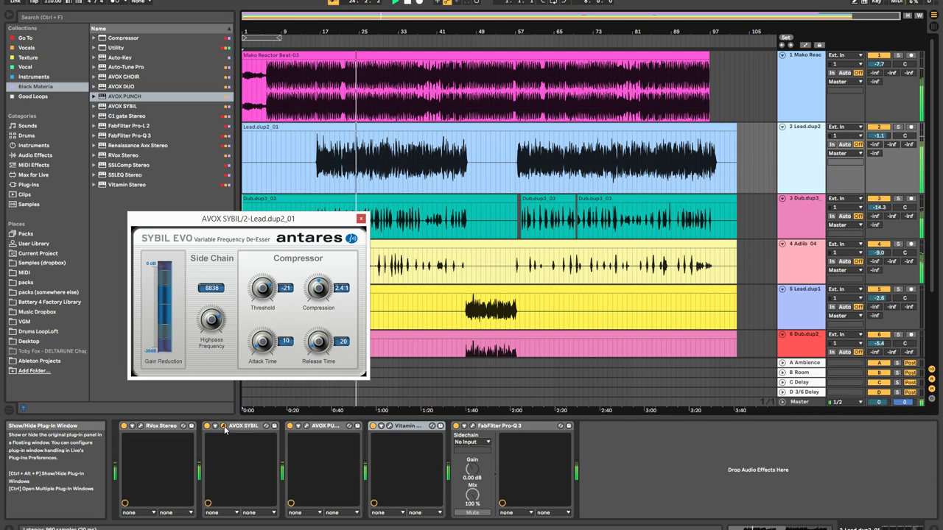
pyautogui.click(224, 427)
# Play the Adlib_04 clip from around bar 22 with the Mako Reactor Beat track muted and the Adlib track soloed
pyautogui.click(347, 270)
pyautogui.press('space')
pyautogui.press('space')
pyautogui.press('+')
pyautogui.press('+')
pyautogui.press('+')
pyautogui.press('+')
pyautogui.press('+')
pyautogui.press('+')
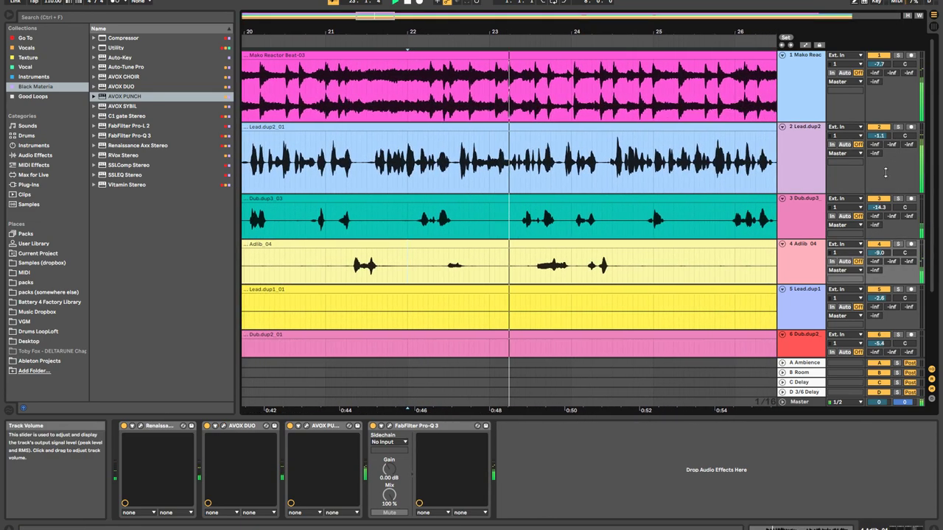
pyautogui.click(878, 56)
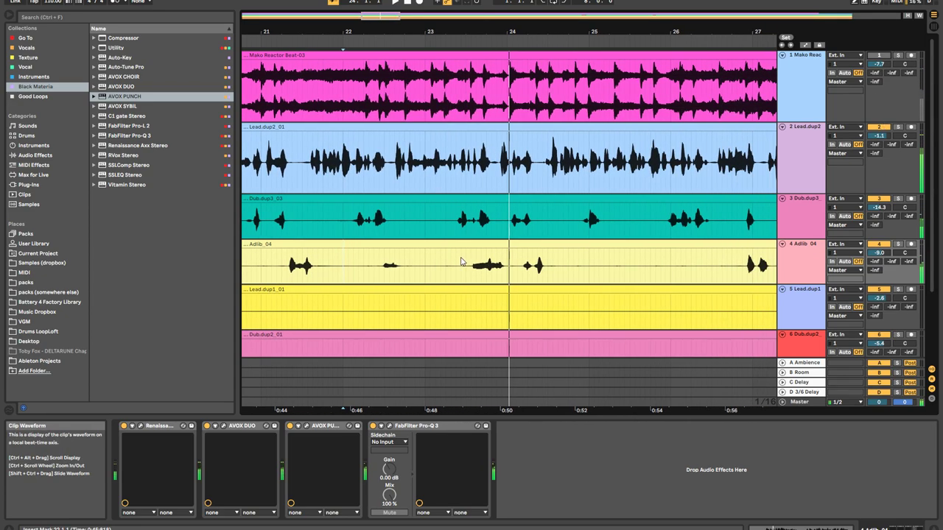
pyautogui.click(897, 244)
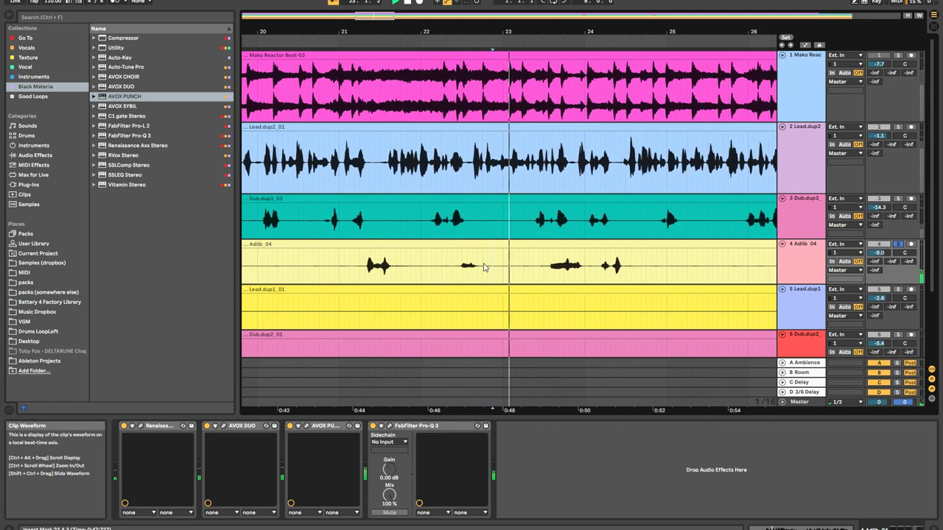
# End track soloing and split the Adlib_04 clip around the phrase from 23.2.1 to 24.1.2
pyautogui.click(898, 200)
pyautogui.click(898, 200)
pyautogui.click(386, 266)
pyautogui.click(449, 267)
pyautogui.hotkey('ctrl', 'e')
pyautogui.click(433, 245)
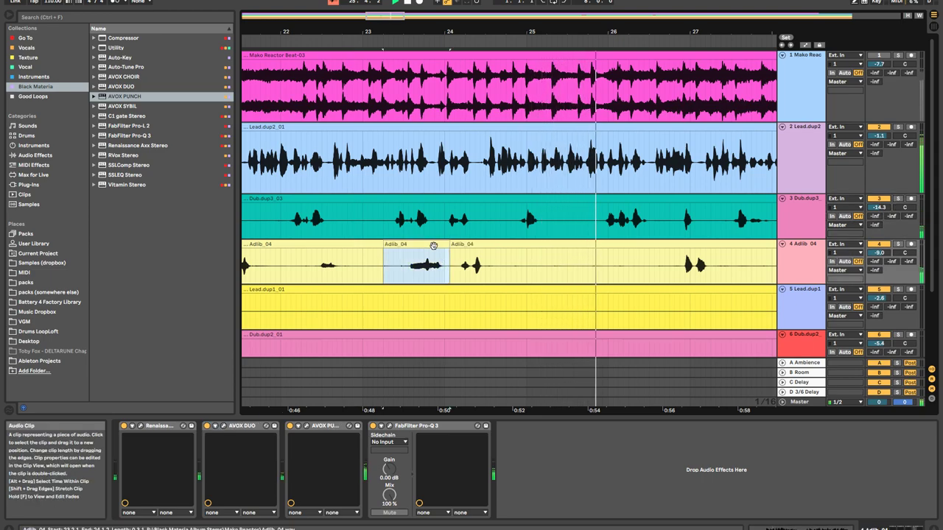
# Lower the clip gain of the split Adlib_04 phrase to about 3 dB, keeping the clip active
pyautogui.press('0')
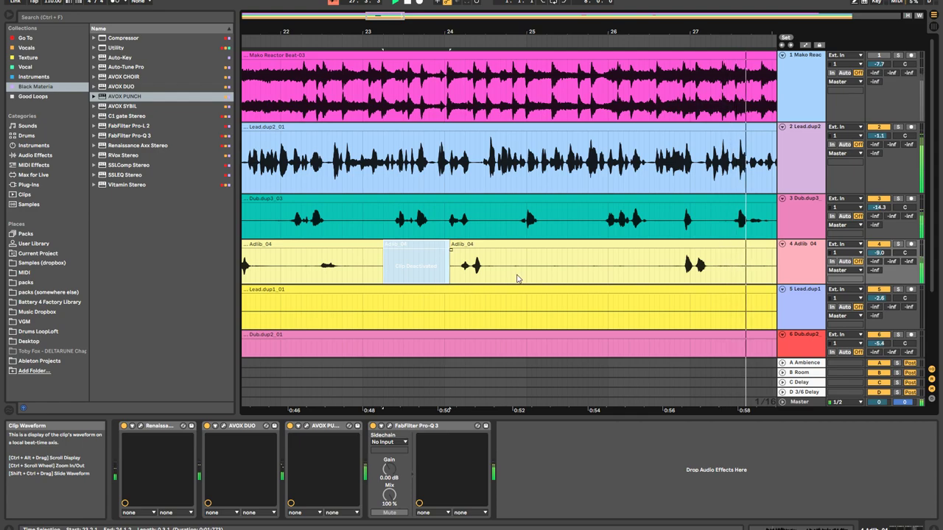
pyautogui.press('0')
pyautogui.hotkey('shift', 'Tab')
pyautogui.hotkey('shift', 'Tab')
pyautogui.hotkey('shift', 'Tab')
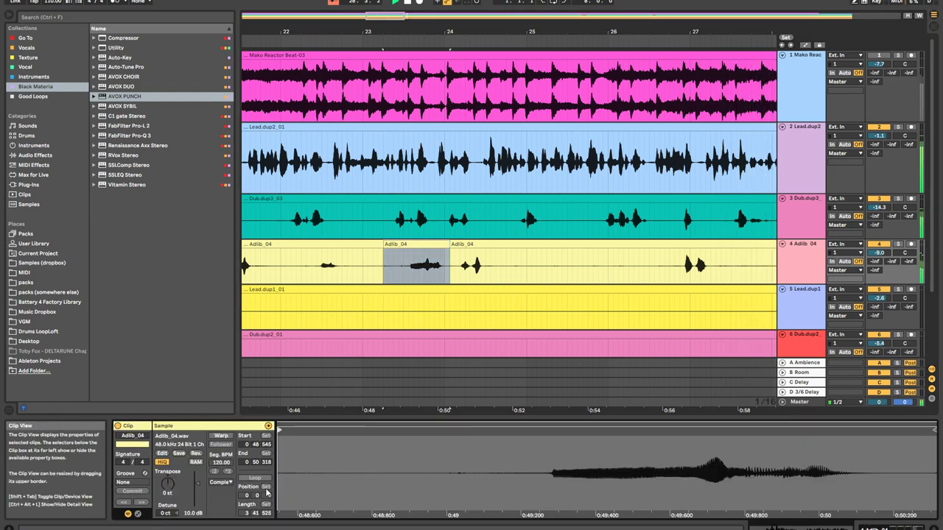
pyautogui.moveTo(197, 486); pyautogui.dragTo(197, 497)
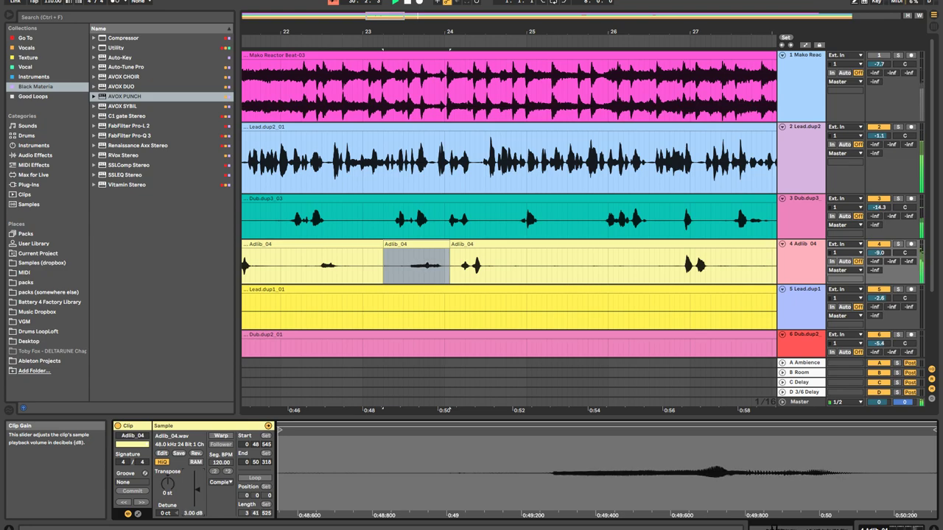
# Turn playback following back on, unmute the Mako Reactor Beat track, and narrow the browser to widen the arrangement
pyautogui.hotkey('ctrl', 'shift', 'f')
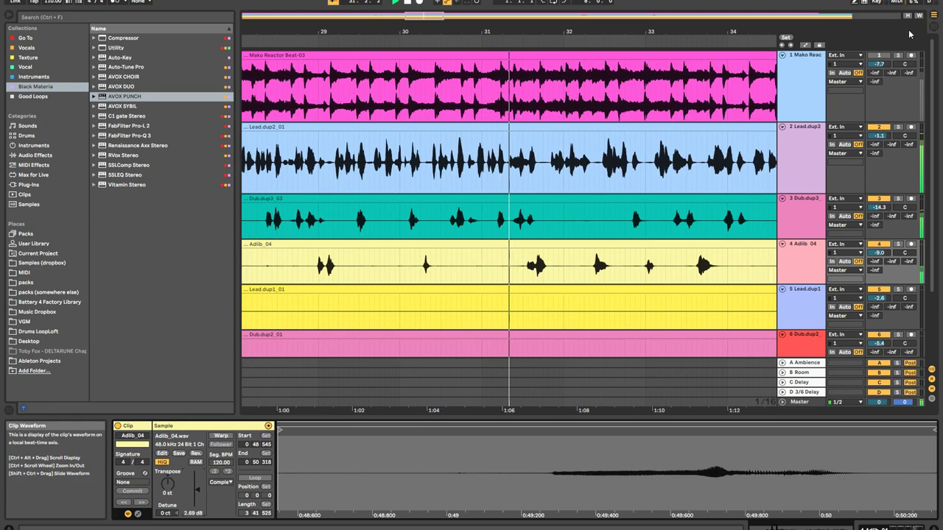
pyautogui.click(877, 55)
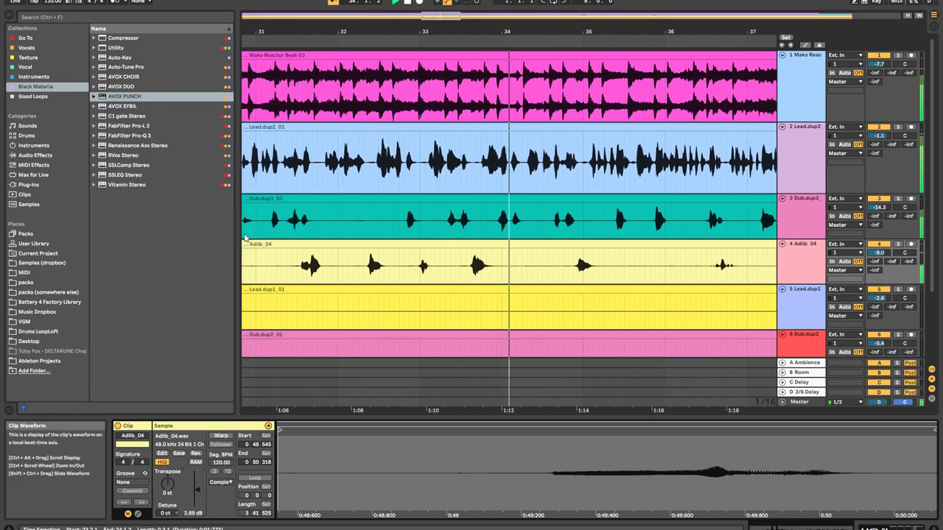
pyautogui.moveTo(236, 234); pyautogui.dragTo(196, 234)
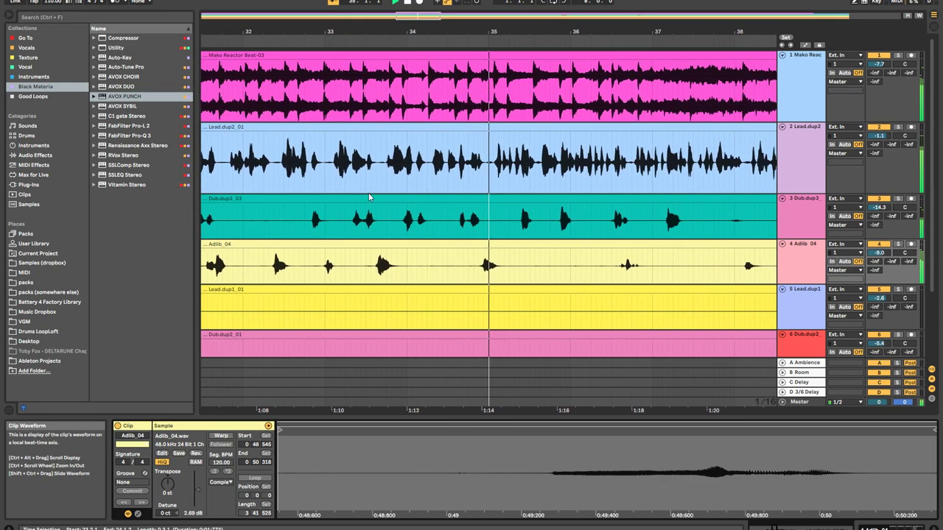
pyautogui.moveTo(430, 15); pyautogui.dragTo(431, 0)
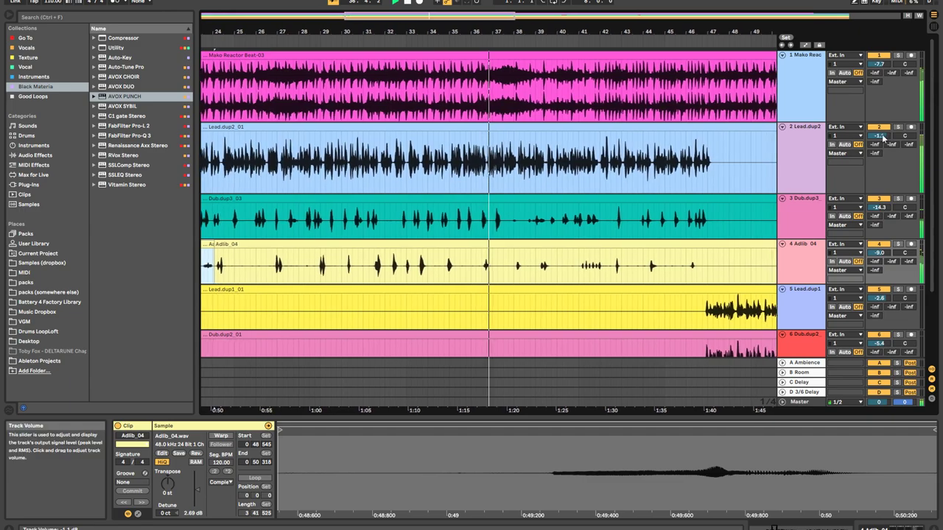
# Set the RVox compression on the Lead.dup2 track to -5.4
pyautogui.click(802, 163)
pyautogui.hotkey('shift', 'Tab')
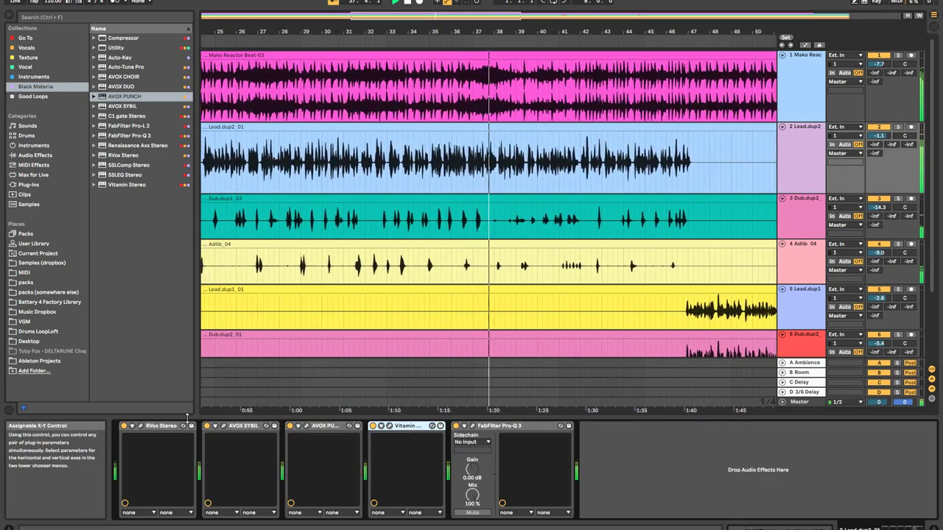
pyautogui.click(140, 426)
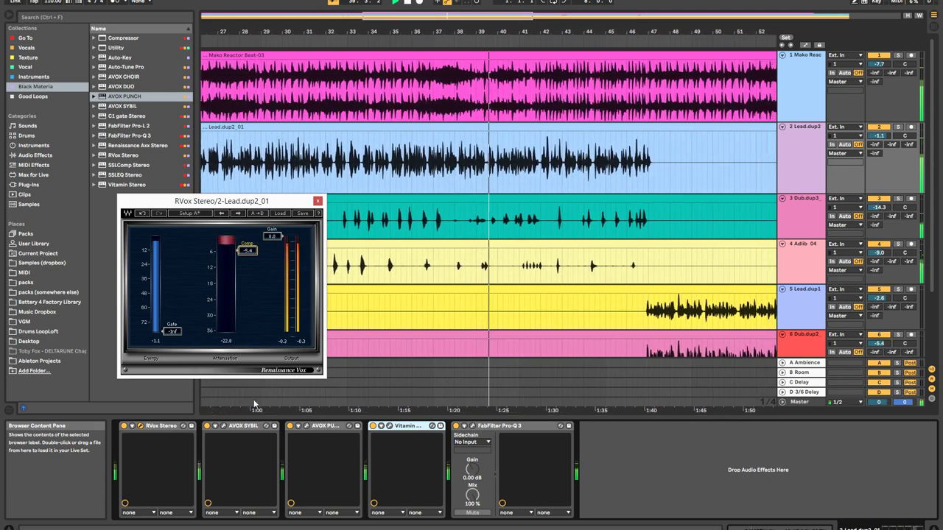
# Move AVOX SYBIL ahead of RVox in the Lead.dup2 device chain, and review the SYBIL and AVOX PUNCH settings
pyautogui.moveTo(246, 423); pyautogui.dragTo(144, 427)
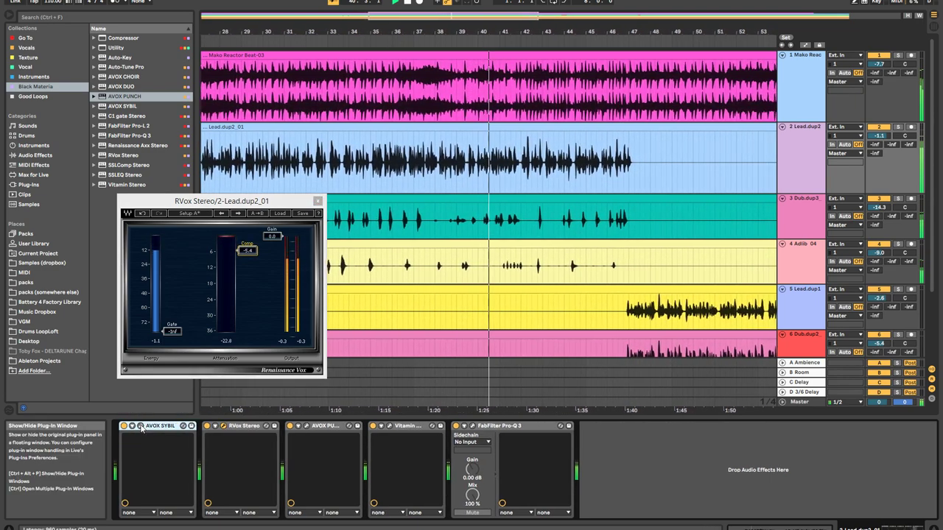
pyautogui.click(141, 426)
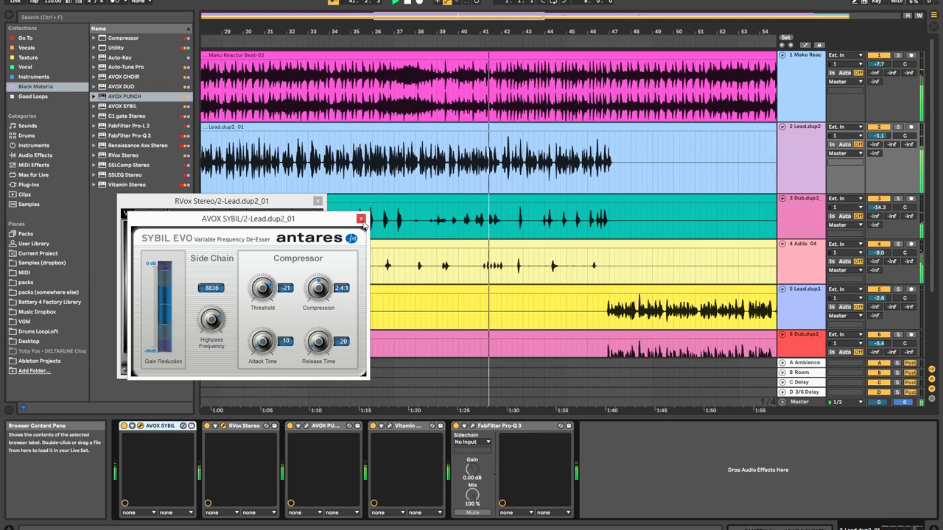
pyautogui.click(360, 219)
pyautogui.click(318, 200)
pyautogui.click(307, 427)
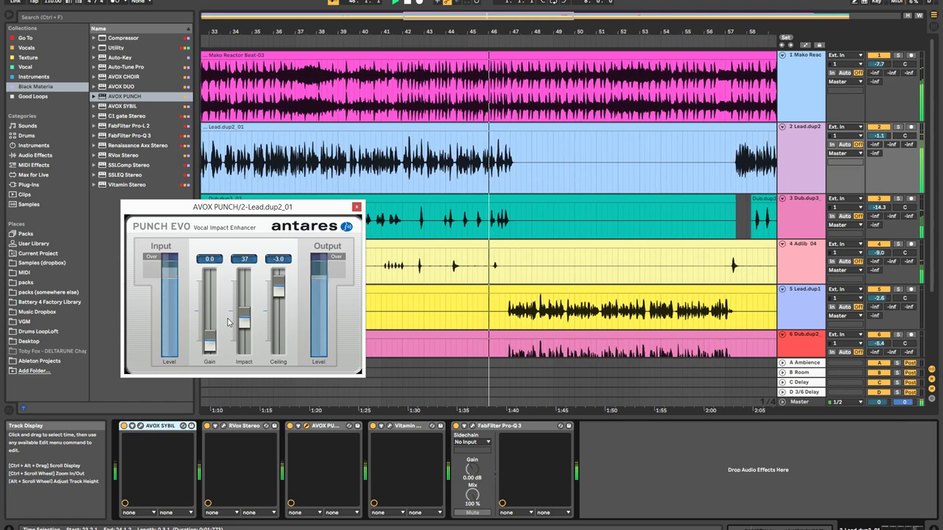
pyautogui.click(356, 207)
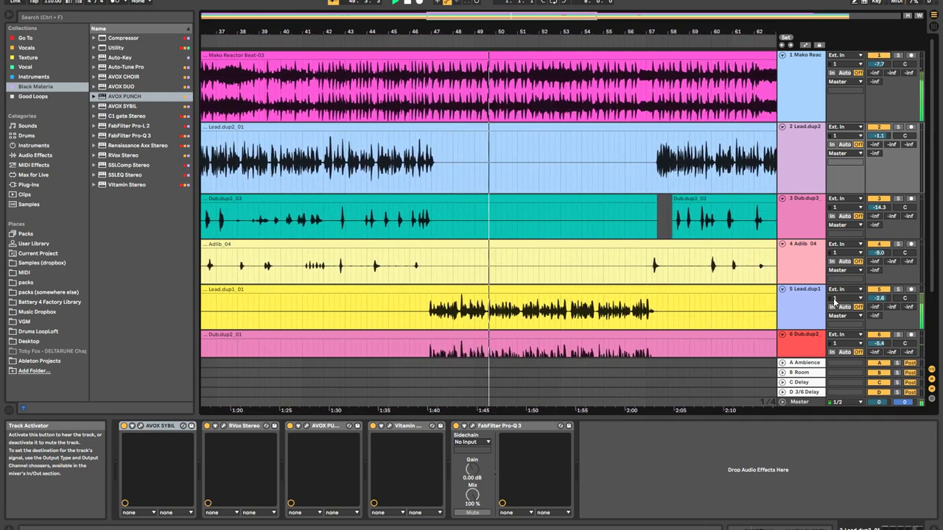
# Set the Dub.dup2 track's volume to 2.2 dB and open its AVOX DUO plug-in
pyautogui.scroll(-3, 838, 283)
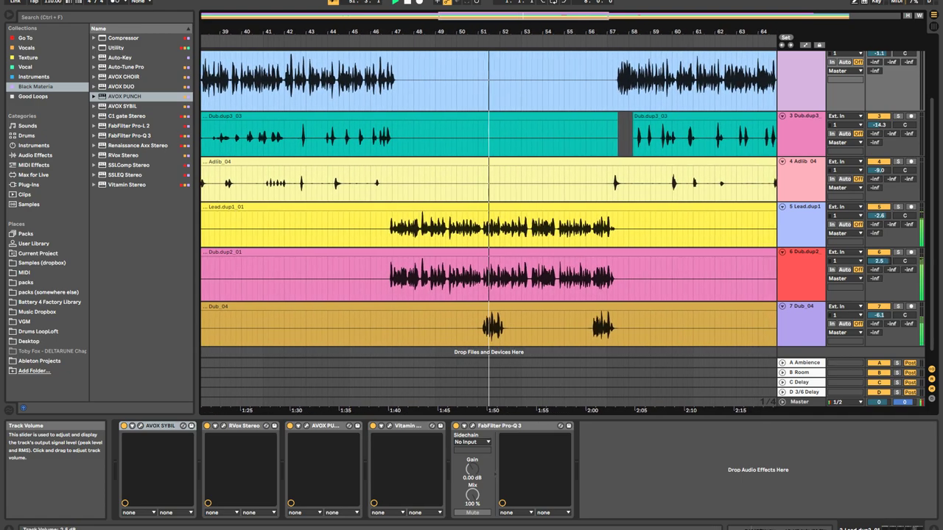
pyautogui.click(830, 253)
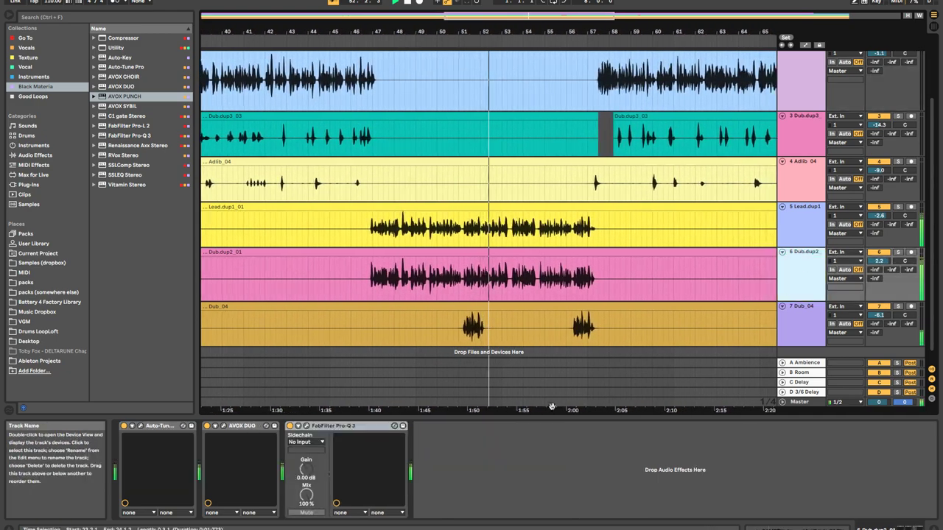
pyautogui.click(223, 426)
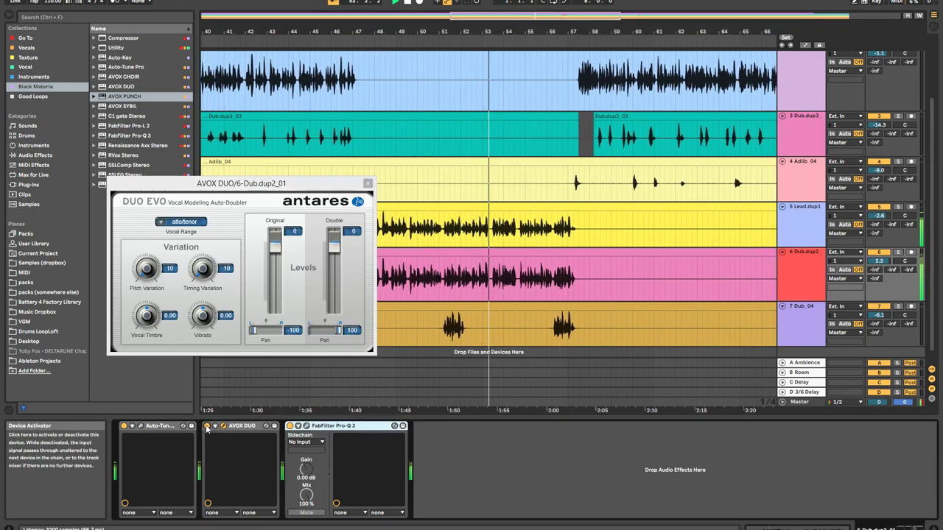
# Paste the copied AVOX DUO at the end of the Lead.dup1 device chain, check its vocal range options, and close its window
pyautogui.click(438, 282)
pyautogui.click(368, 469)
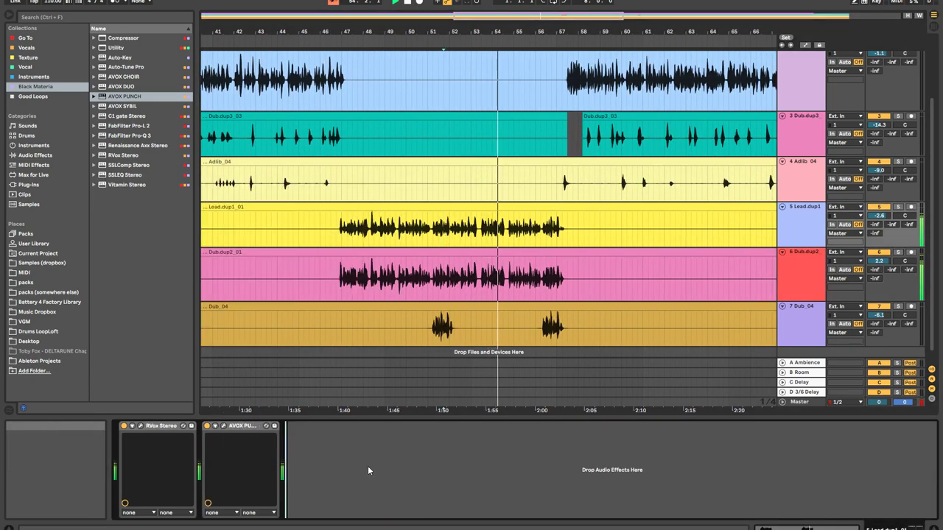
pyautogui.hotkey('ctrl', 'v')
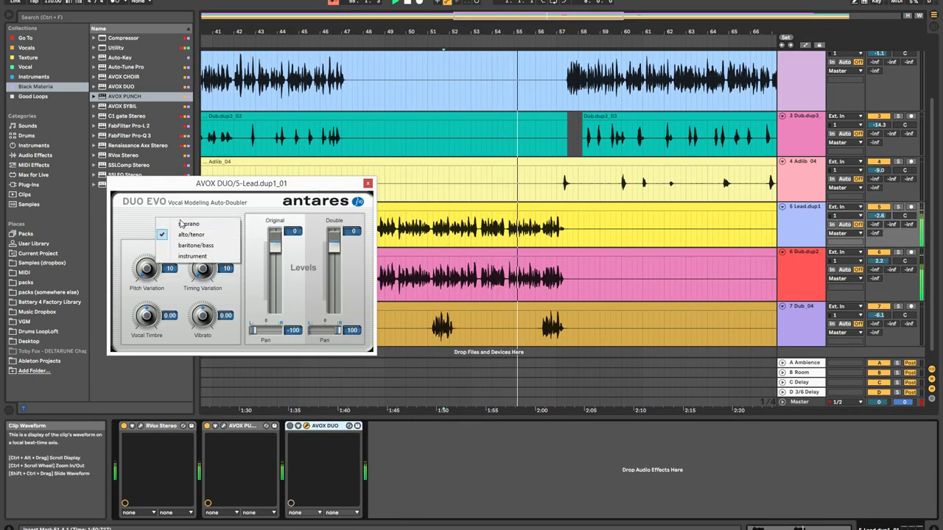
pyautogui.click(367, 184)
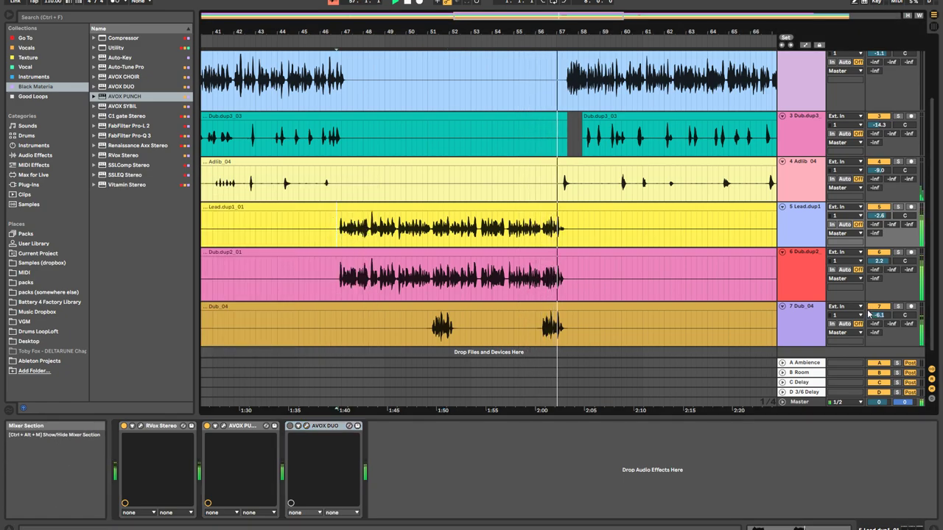
# Turn on AVOX DUO on the Lead.dup1 track, and compare Dub.dup2 with its AVOX DUO bypassed and active
pyautogui.click(809, 229)
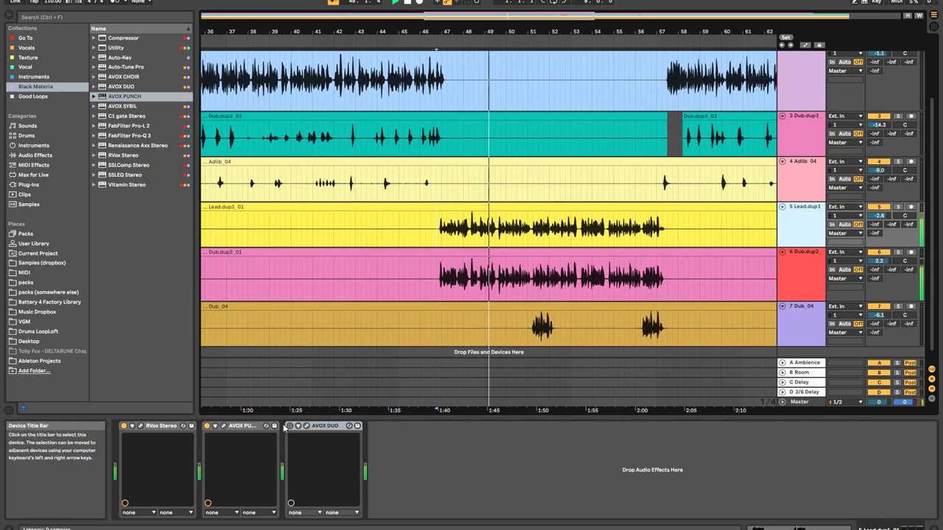
pyautogui.click(309, 426)
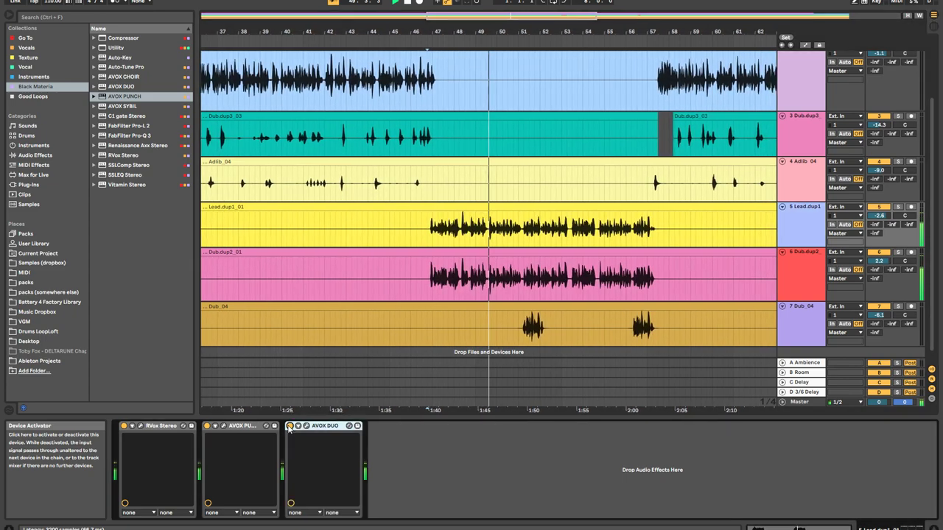
pyautogui.click(518, 282)
pyautogui.click(207, 427)
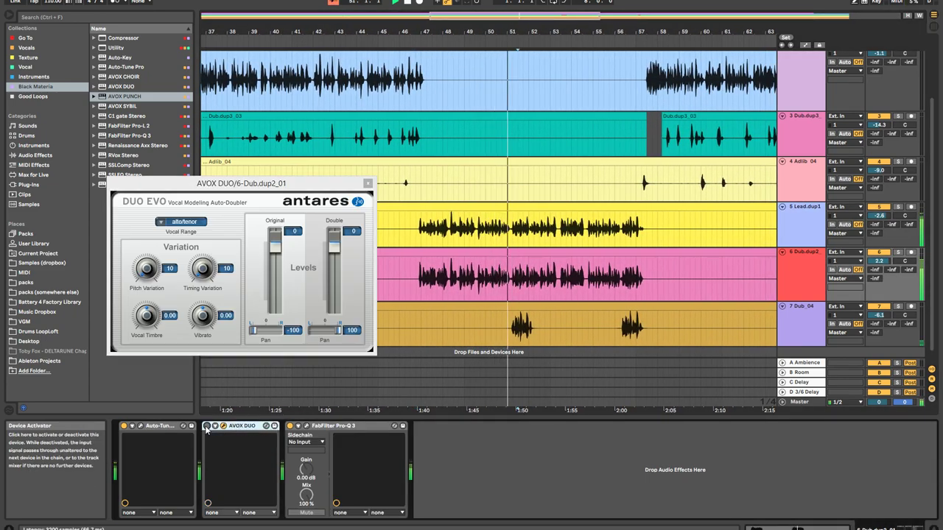
pyautogui.click(207, 426)
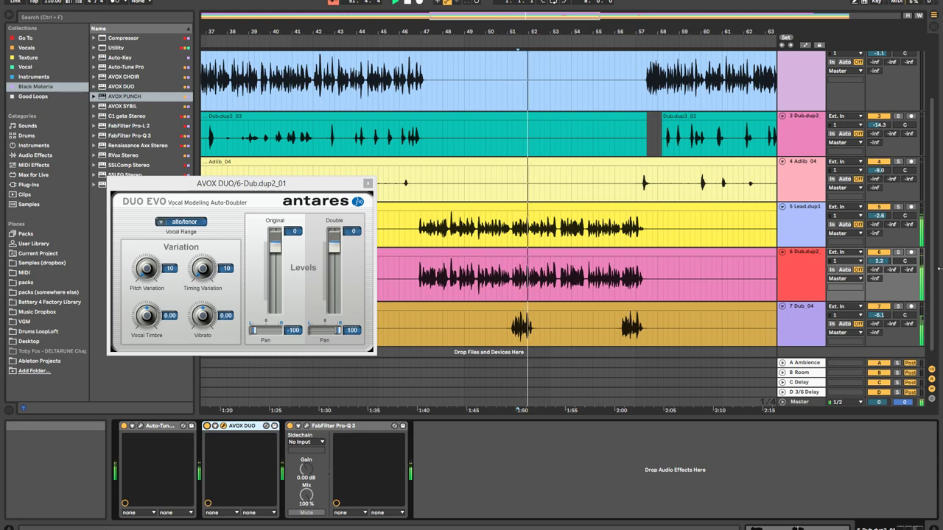
# Set the Dub.dup2 track's volume to -5.7 dB and the Lead.dup1 track's volume to -0.9 dB
pyautogui.moveTo(878, 261); pyautogui.dragTo(878, 274)
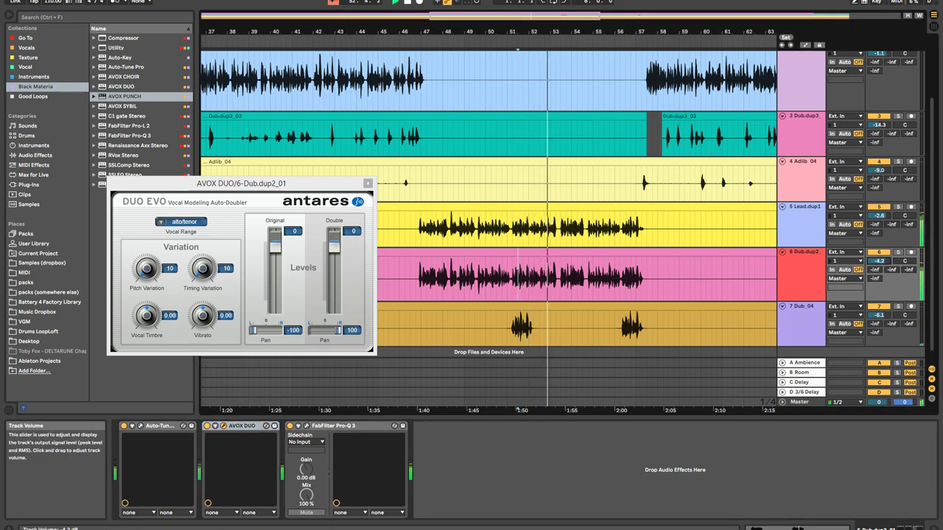
pyautogui.moveTo(879, 216); pyautogui.dragTo(879, 215)
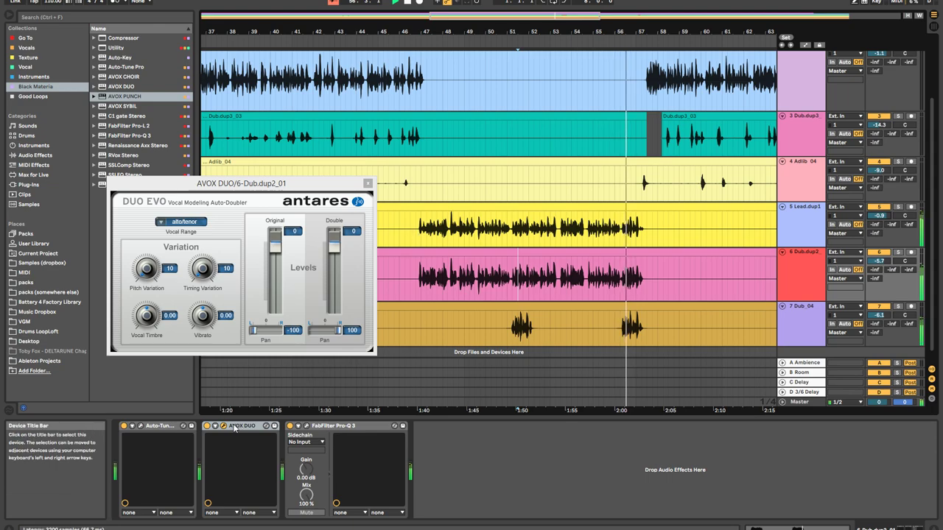
# Set the AVOX DUO panning on the Lead.dup1 track to -19 for the original and 15 for the double, and close its window
pyautogui.click(423, 239)
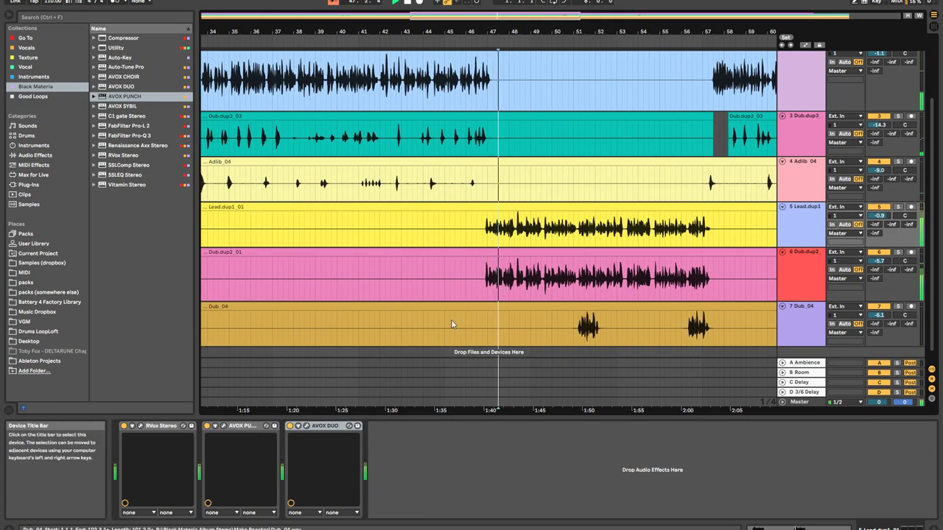
pyautogui.click(306, 426)
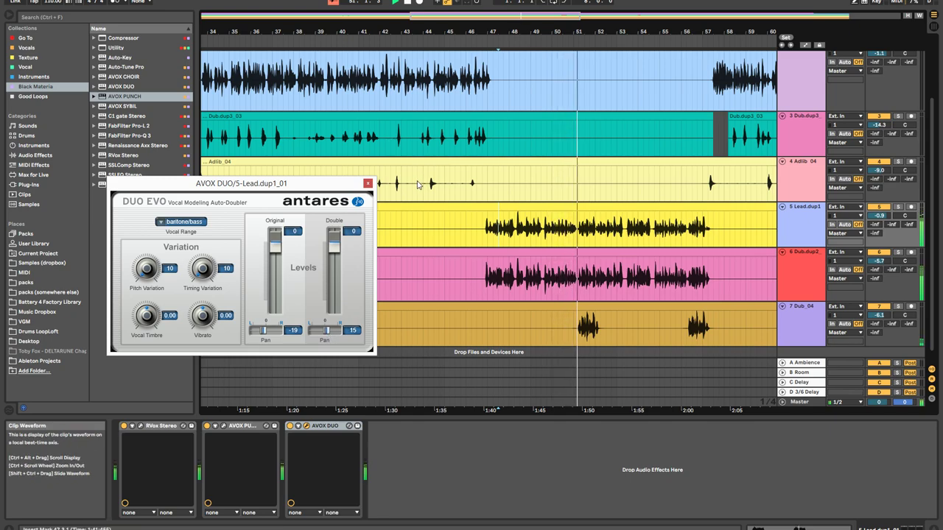
pyautogui.click(368, 184)
# Delete the device between RVox and AVOX DUO in the Dub_04 track's chain
pyautogui.scroll(-1, 877, 243)
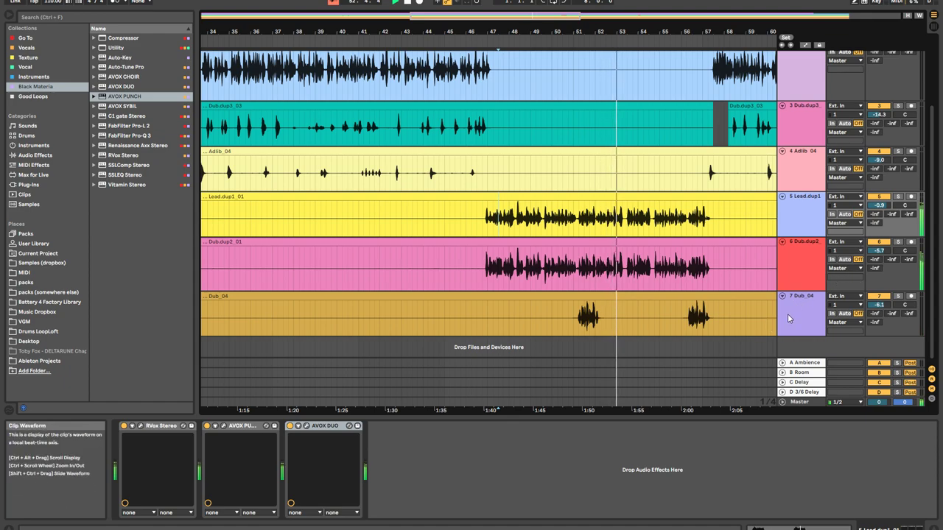
pyautogui.click(242, 426)
pyautogui.press('Delete')
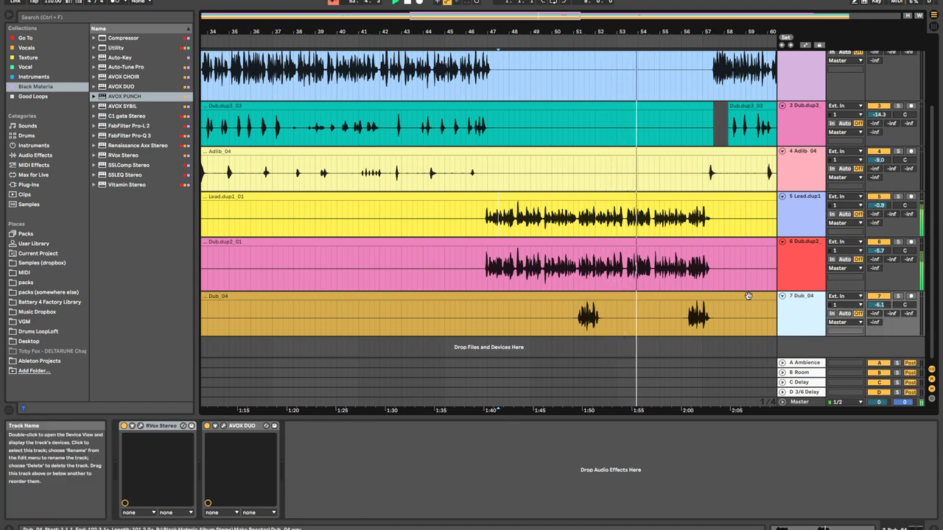
# Add FabFilter Pro-Q 3 at the end of the Dub_04 chain with a 48 dB/oct low cut at about 130 Hz
pyautogui.moveTo(139, 137); pyautogui.dragTo(343, 476)
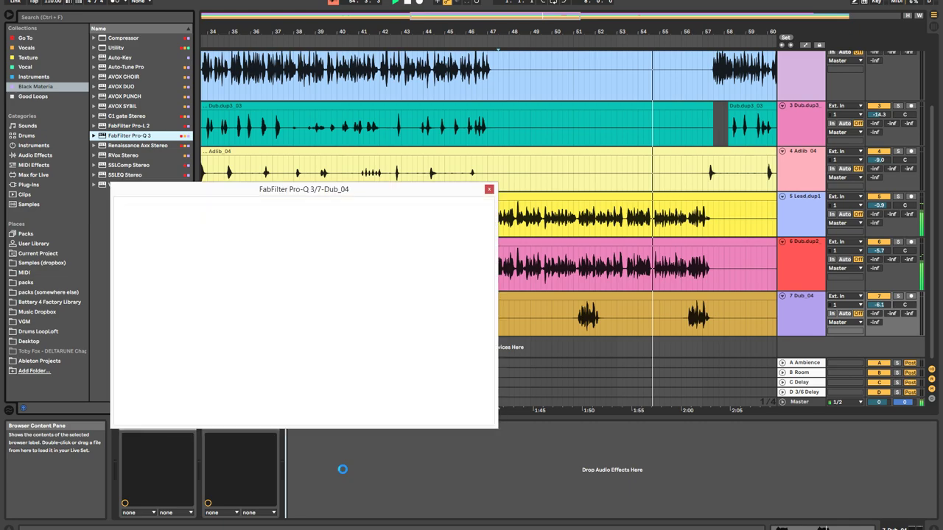
pyautogui.click(124, 275)
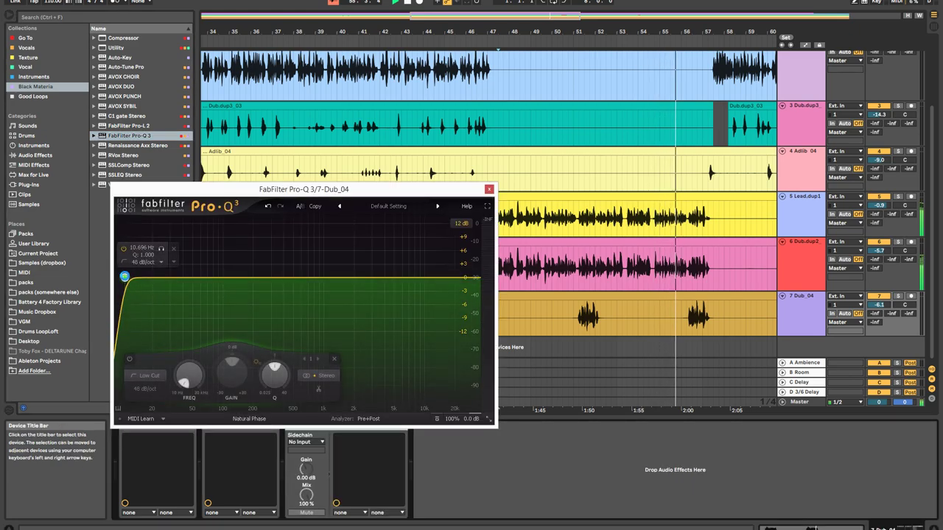
pyautogui.moveTo(125, 275); pyautogui.dragTo(235, 285)
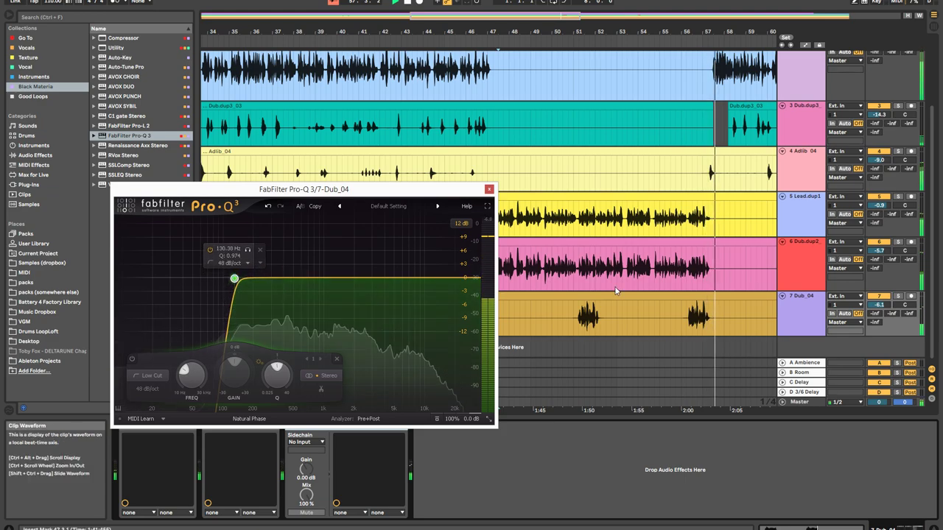
# Add a bell cut of about 4 dB in the low mids in Dub.dup2's Pro-Q 3, and close its window
pyautogui.click(551, 272)
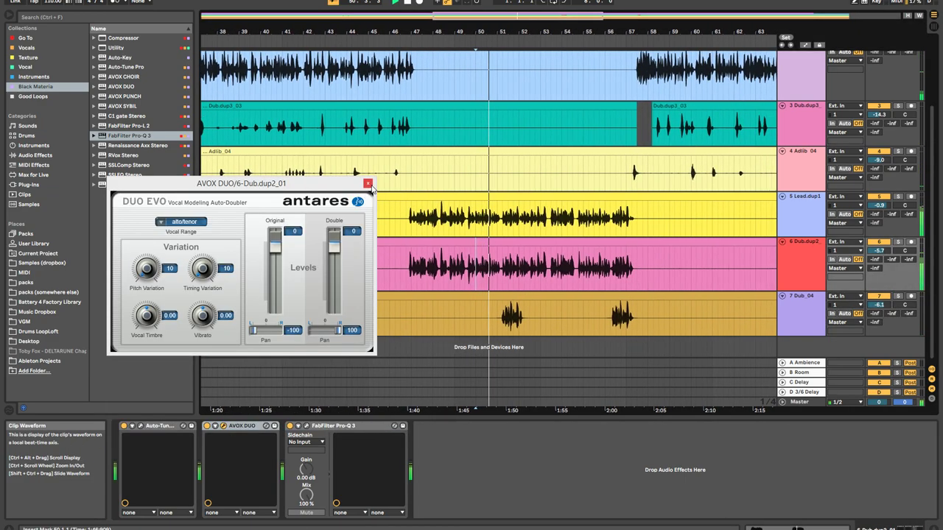
pyautogui.click(367, 184)
pyautogui.click(307, 426)
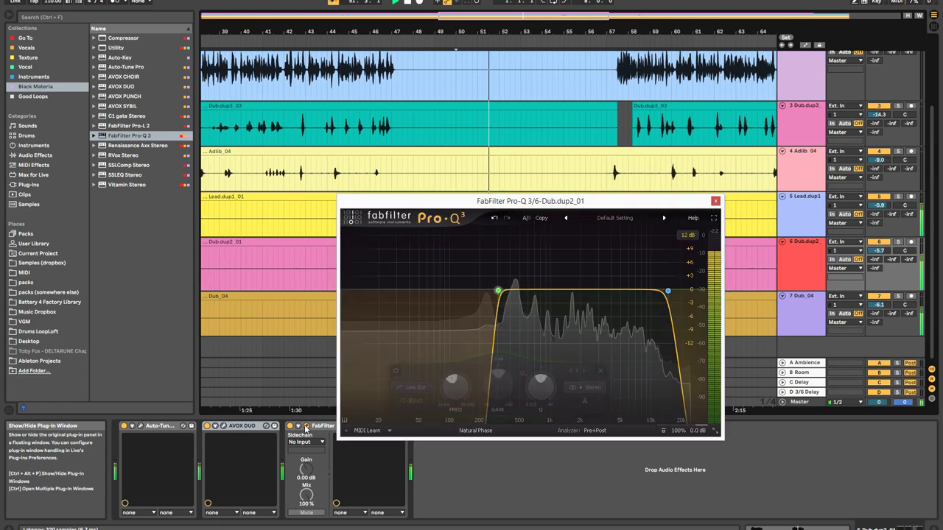
pyautogui.moveTo(499, 291); pyautogui.dragTo(511, 310)
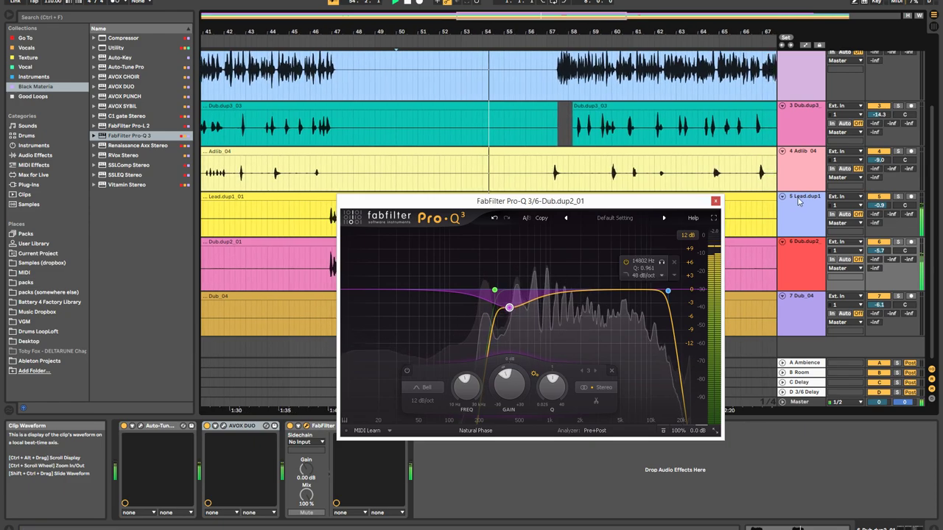
pyautogui.click(742, 197)
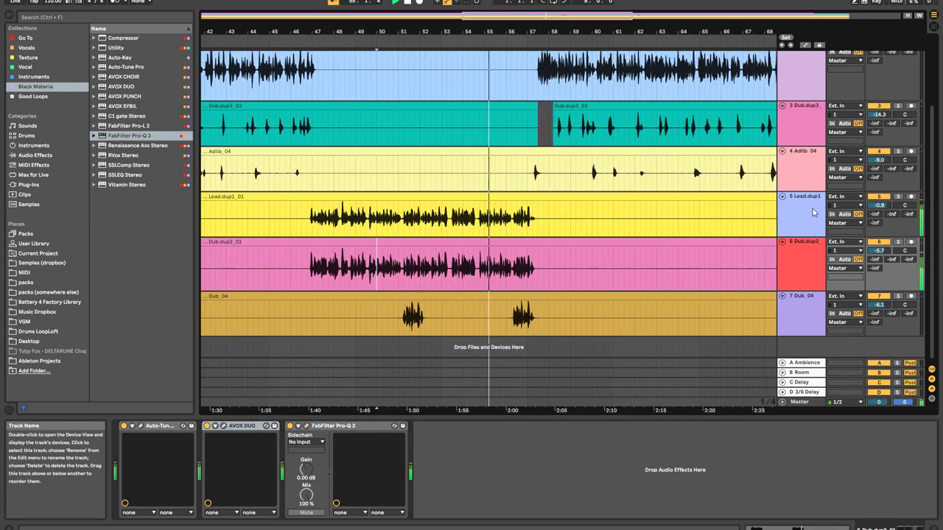
# Add FabFilter Pro-Q 3 at the end of the Lead.dup1 chain with a 48 dB/oct low cut at about 100 Hz
pyautogui.moveTo(136, 137); pyautogui.dragTo(487, 470)
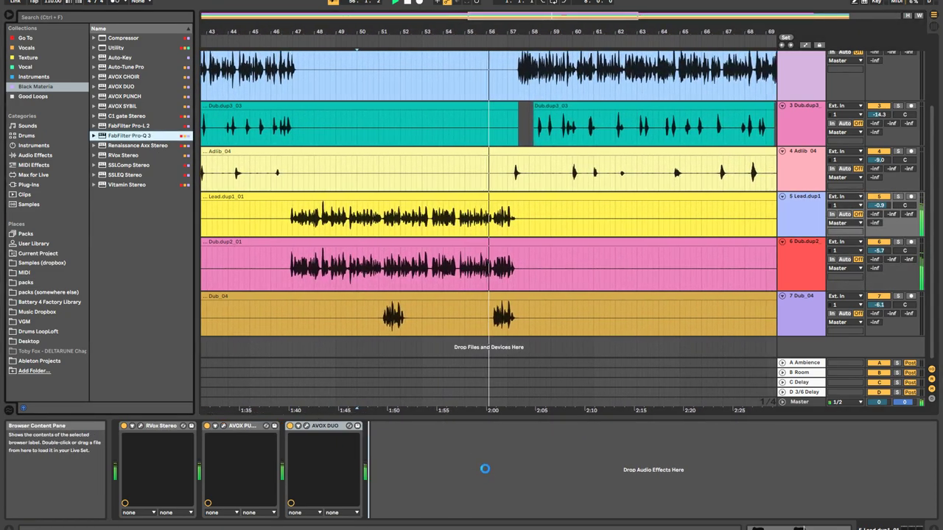
pyautogui.click(264, 229)
pyautogui.click(365, 296)
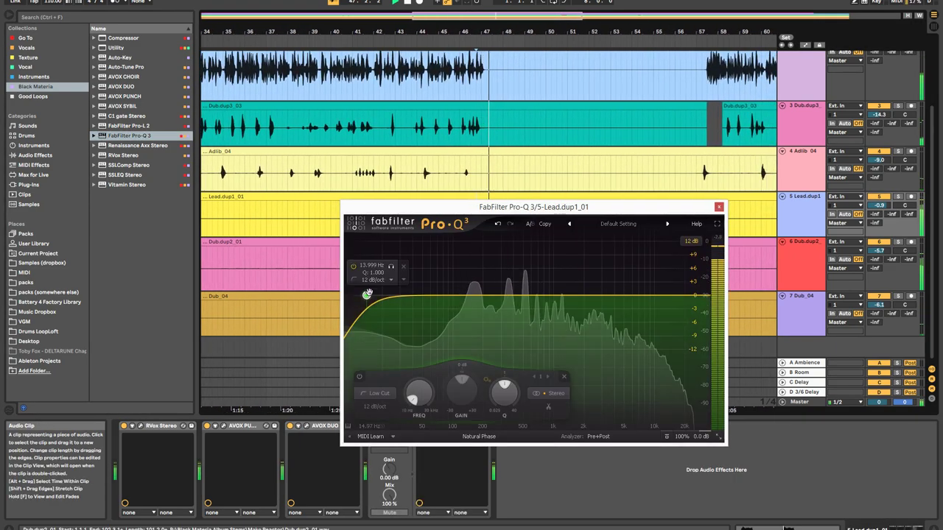
pyautogui.moveTo(365, 296); pyautogui.dragTo(446, 296)
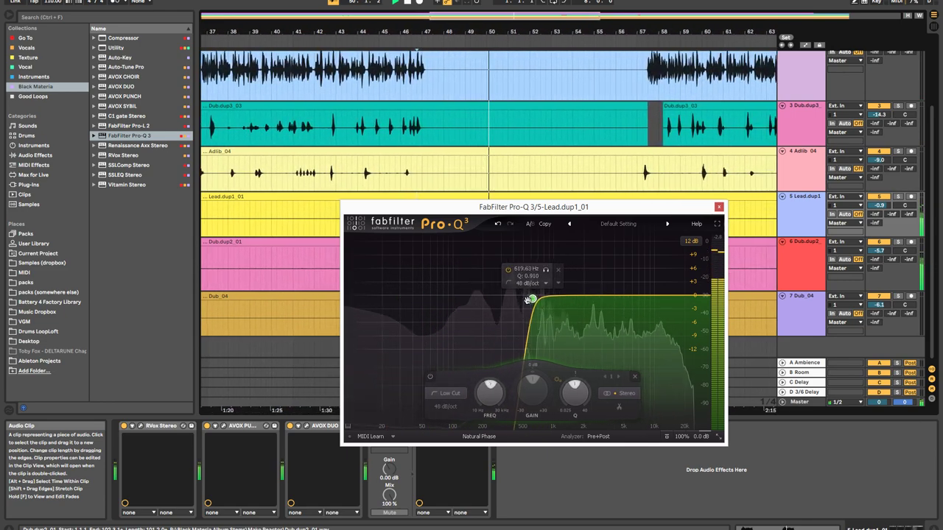
# Set the low cut in the Dub.dup2 track's Pro-Q 3 to about 453 Hz
pyautogui.click(802, 252)
pyautogui.click(306, 425)
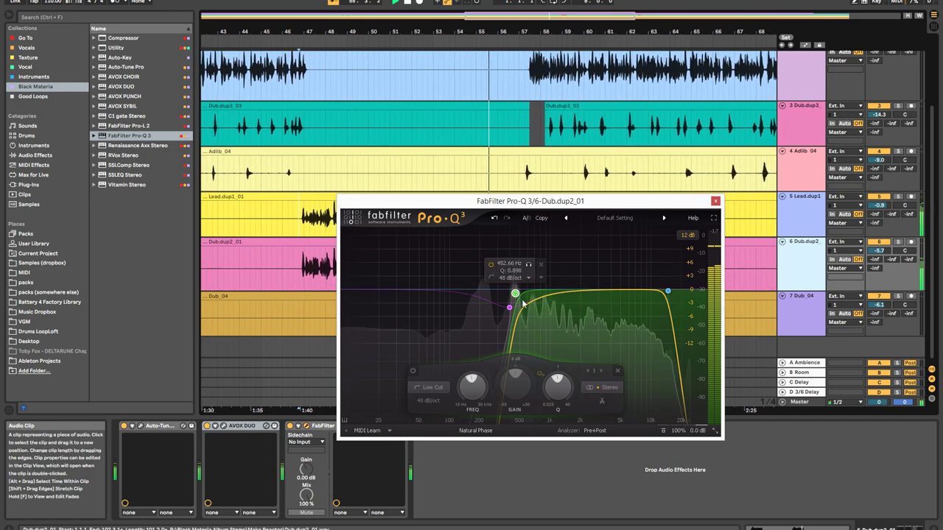
# Turn off AVOX DUO on the Lead.dup1 track, close its Pro-Q 3 window, and set the track's volume to -1.3 dB
pyautogui.click(805, 210)
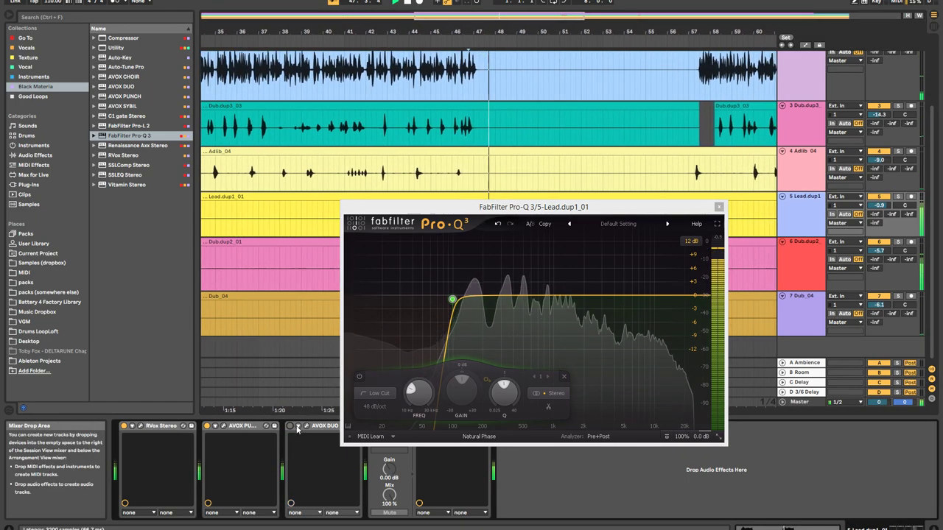
pyautogui.click(718, 206)
pyautogui.moveTo(875, 204); pyautogui.dragTo(875, 216)
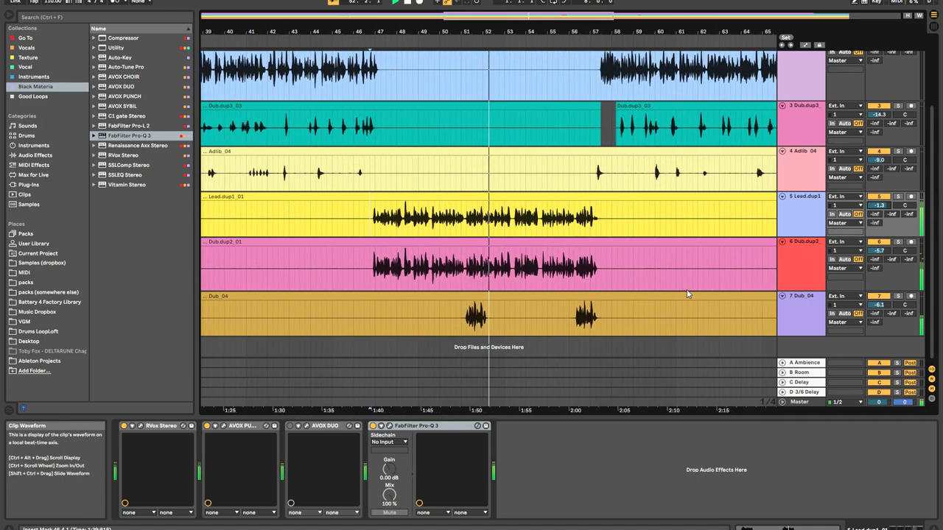
# Set the Mako Reactor beat track's volume to -6.7 dB
pyautogui.scroll(3, 684, 256)
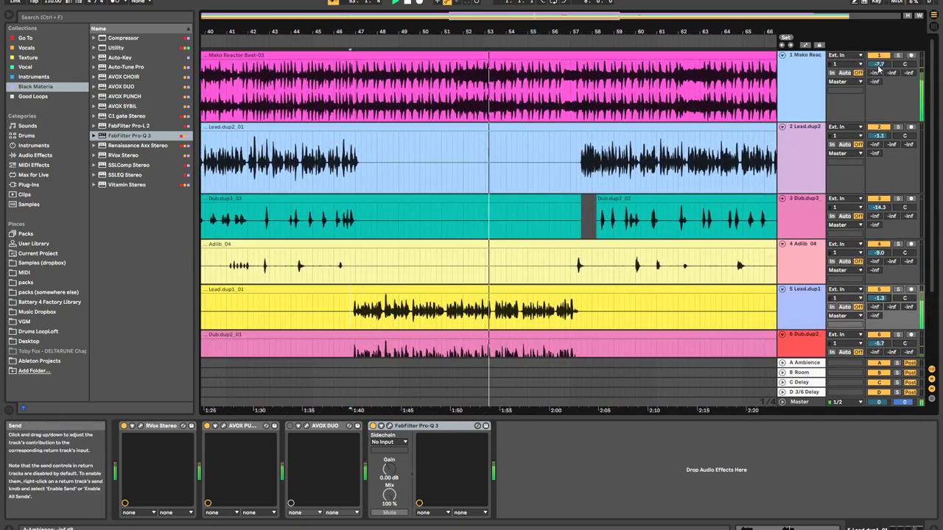
pyautogui.moveTo(878, 64); pyautogui.dragTo(878, 55)
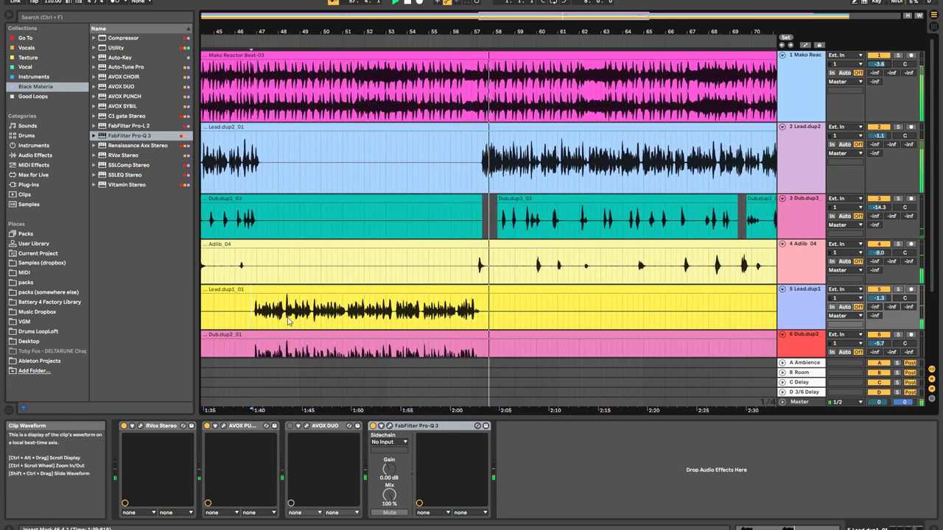
pyautogui.moveTo(571, 15); pyautogui.dragTo(571, 3)
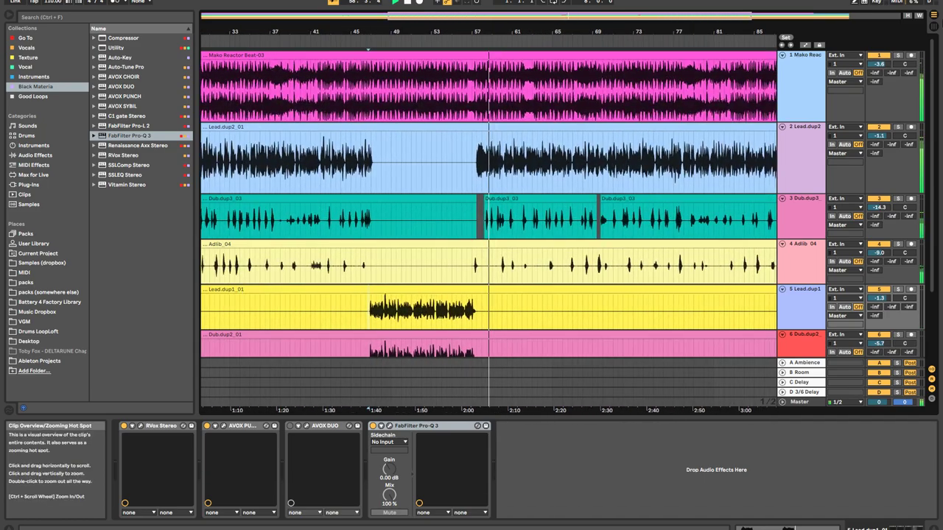
pyautogui.moveTo(879, 64); pyautogui.dragTo(880, 74)
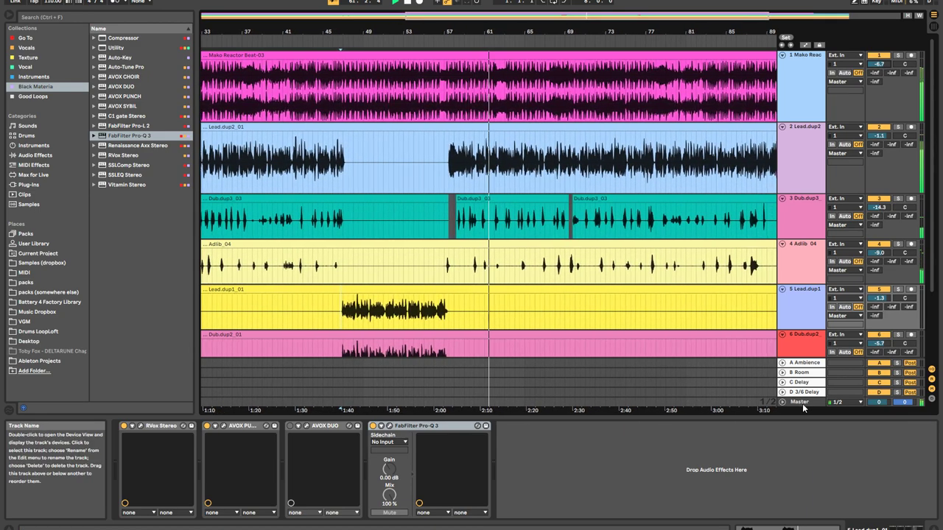
# Turn on SSLComp Stereo on the Master, lower its threshold, and close its window
pyautogui.click(802, 403)
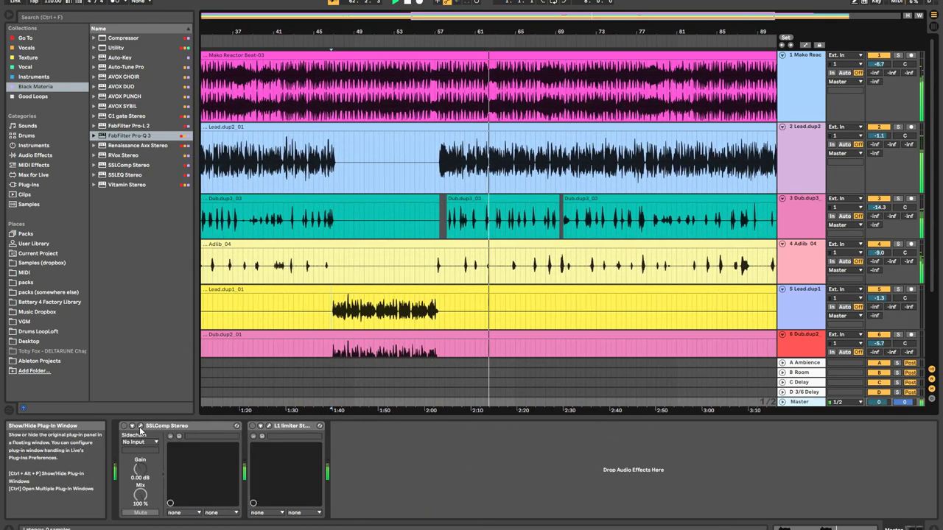
pyautogui.click(139, 425)
pyautogui.click(123, 427)
pyautogui.moveTo(59, 234); pyautogui.dragTo(60, 254)
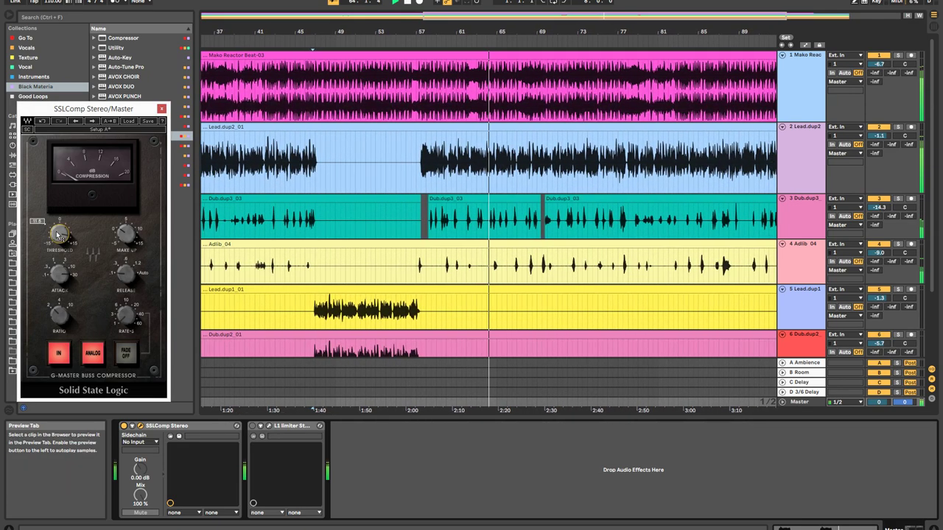
pyautogui.click(161, 108)
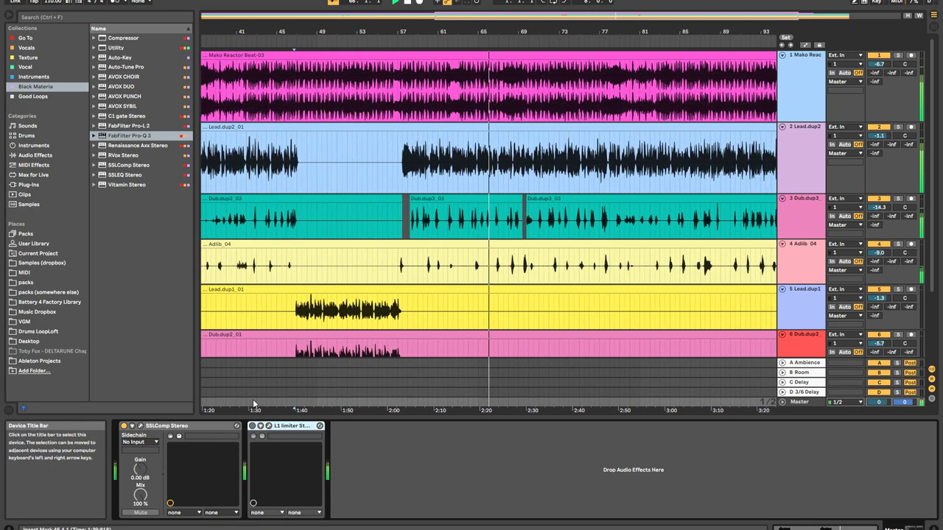
# Turn on the L1 limiter on the Master and set its threshold to -5.4 and out ceiling to -2.1
pyautogui.click(268, 425)
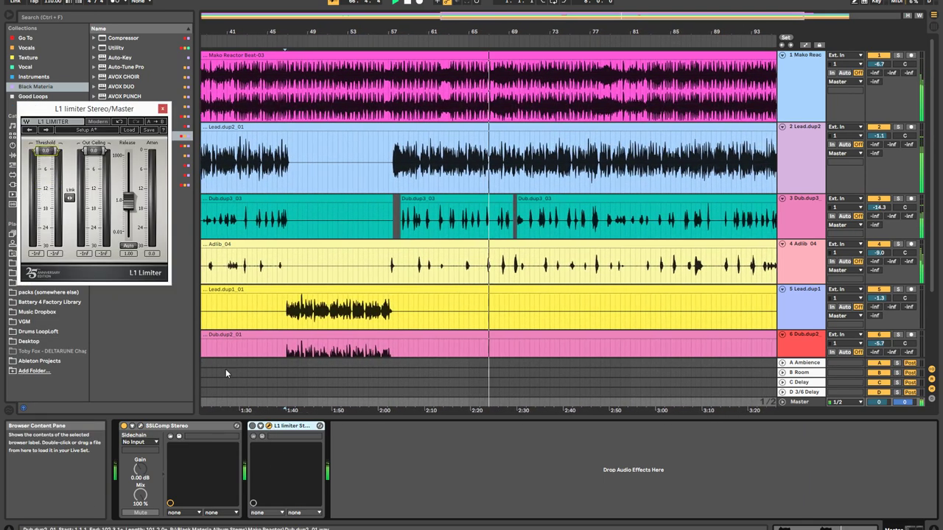
pyautogui.click(253, 425)
pyautogui.moveTo(46, 150); pyautogui.dragTo(48, 174)
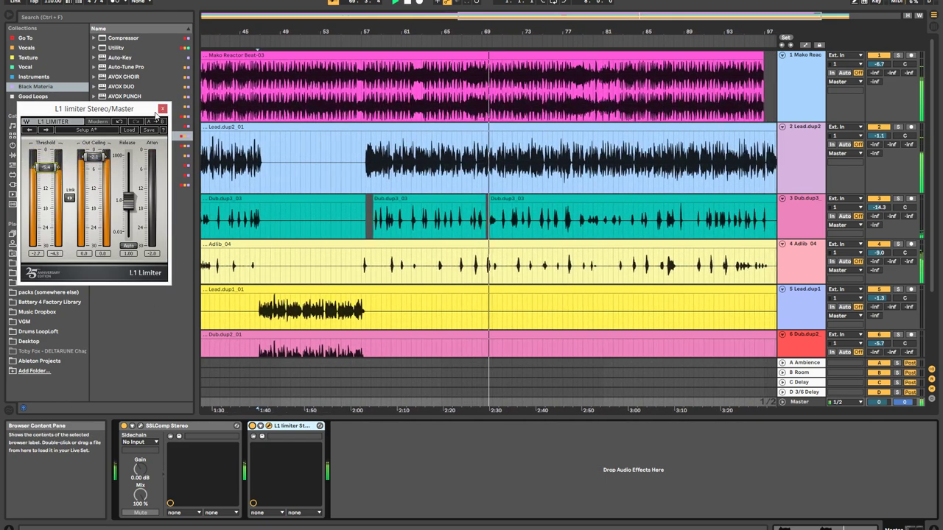
pyautogui.click(162, 109)
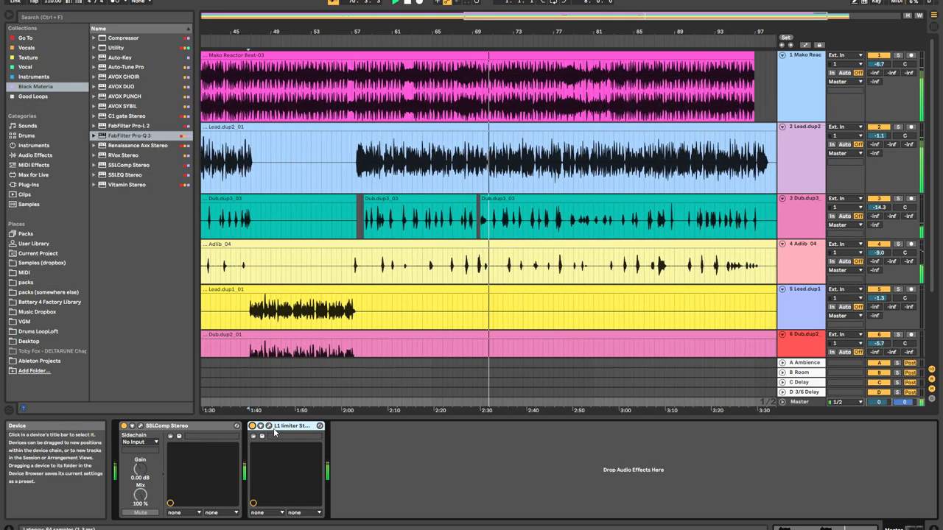
# Check the L1 limiter and SSLComp Stereo settings on the Master and close their windows
pyautogui.click(269, 427)
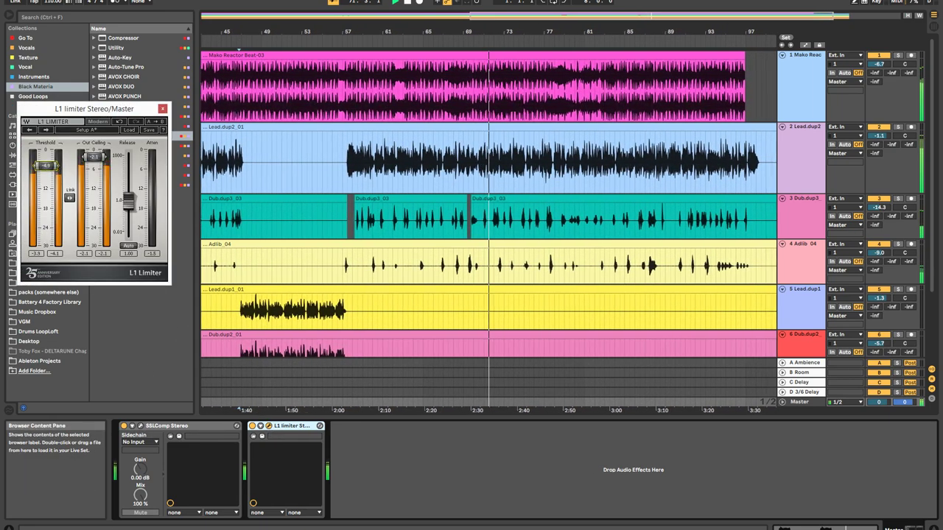
pyautogui.click(140, 427)
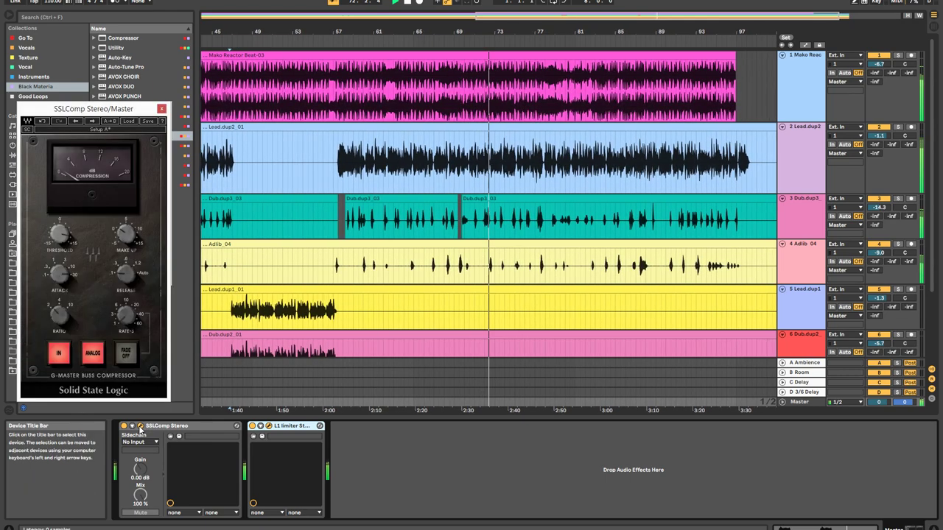
pyautogui.click(162, 109)
pyautogui.click(162, 109)
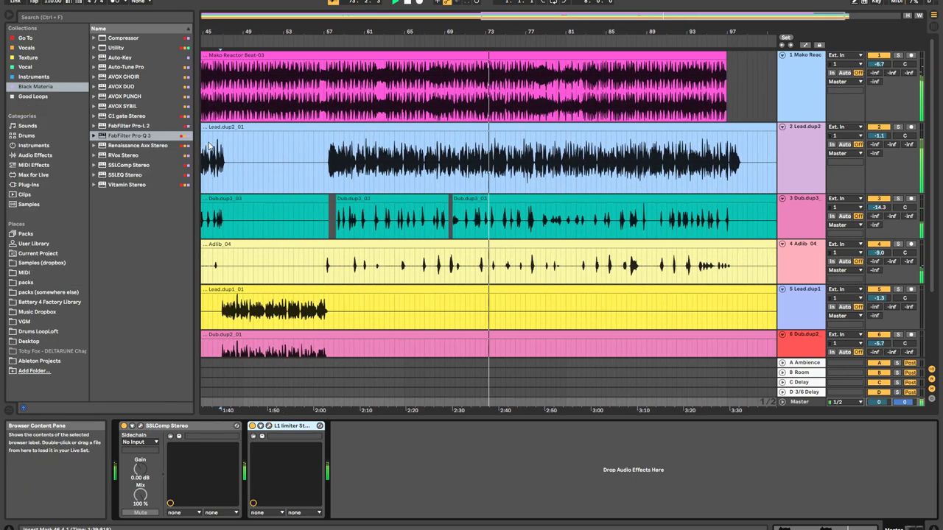
# Set the Lead.dup2 track's volume to -1.6 dB and its Room send to 0, and solo the track
pyautogui.moveTo(883, 137); pyautogui.dragTo(883, 141)
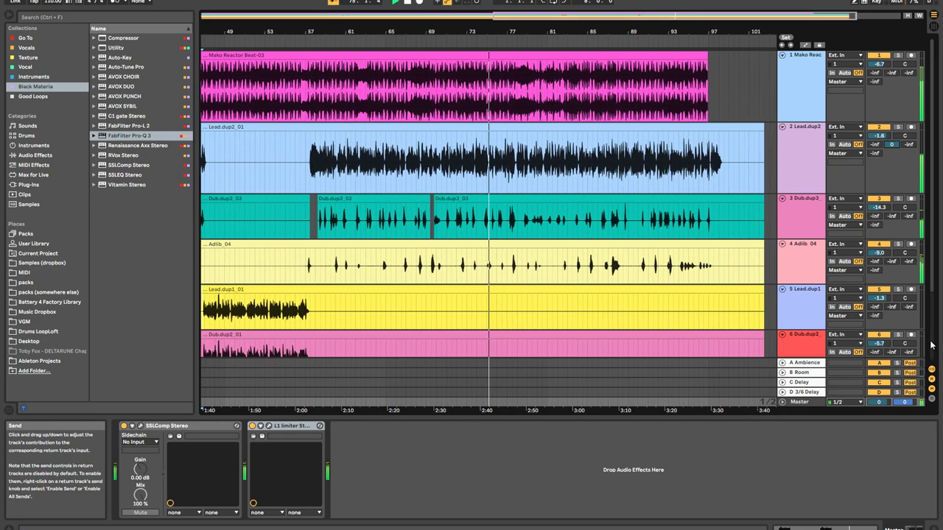
pyautogui.click(896, 373)
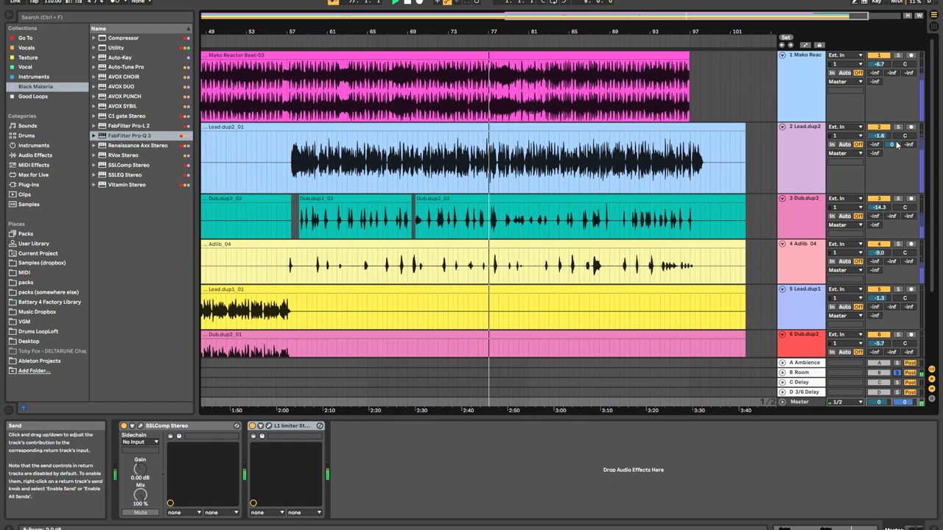
pyautogui.click(897, 128)
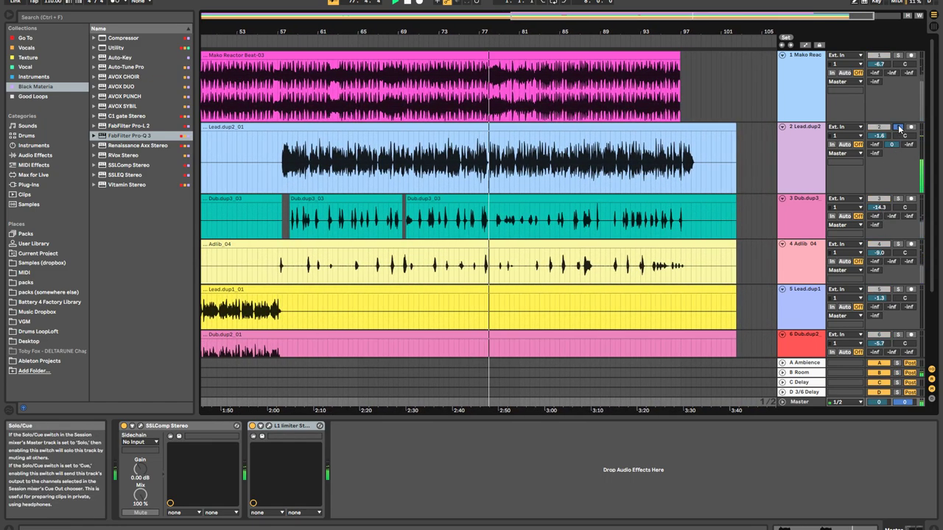
# Examine the Pro-R reverb and Pro-Q 3 settings on the Room return and close both plug-in windows
pyautogui.click(803, 371)
pyautogui.click(268, 426)
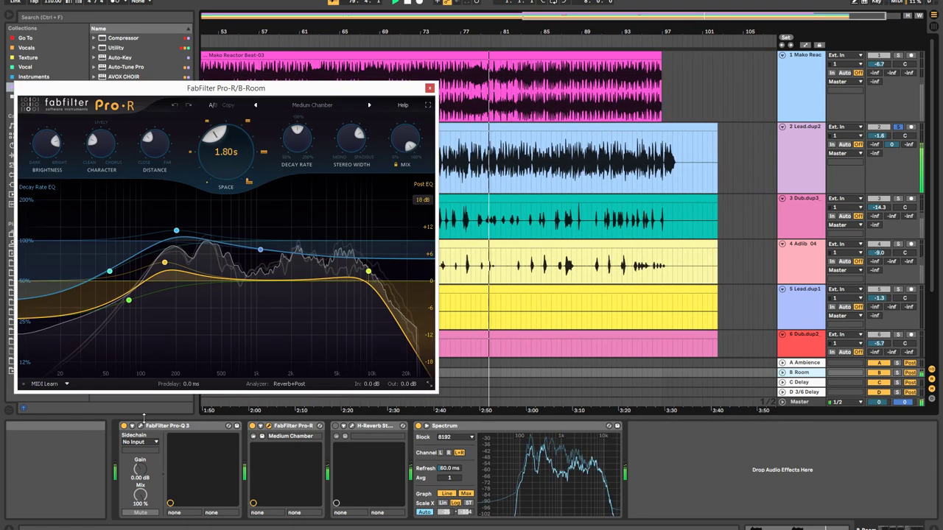
pyautogui.click(429, 89)
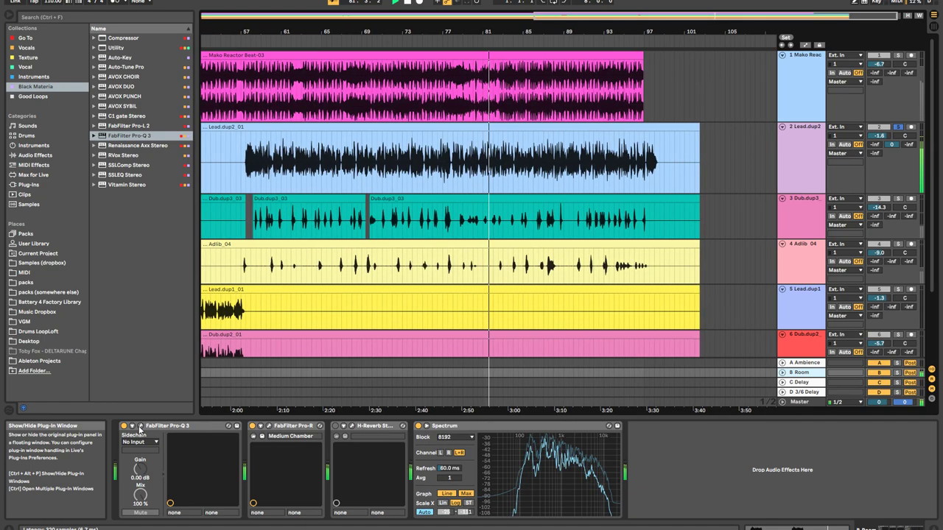
pyautogui.click(140, 426)
pyautogui.click(357, 316)
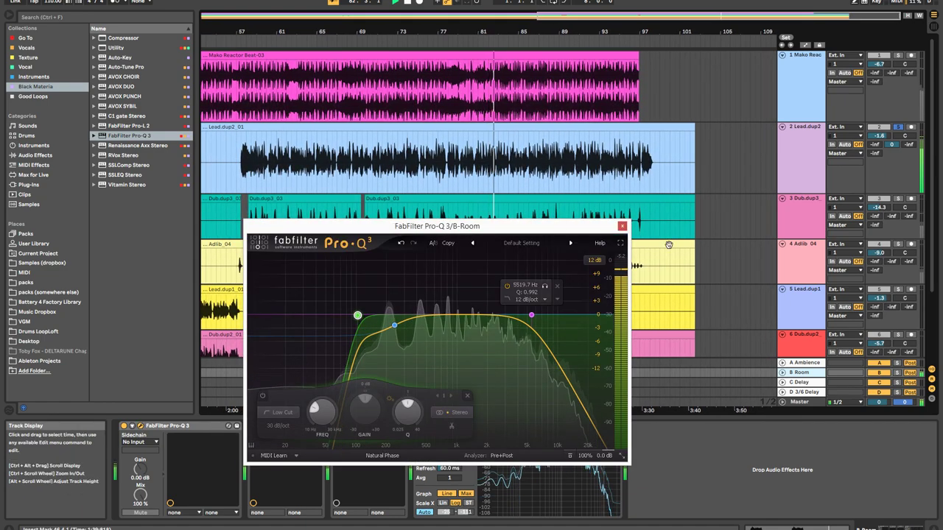
pyautogui.click(623, 226)
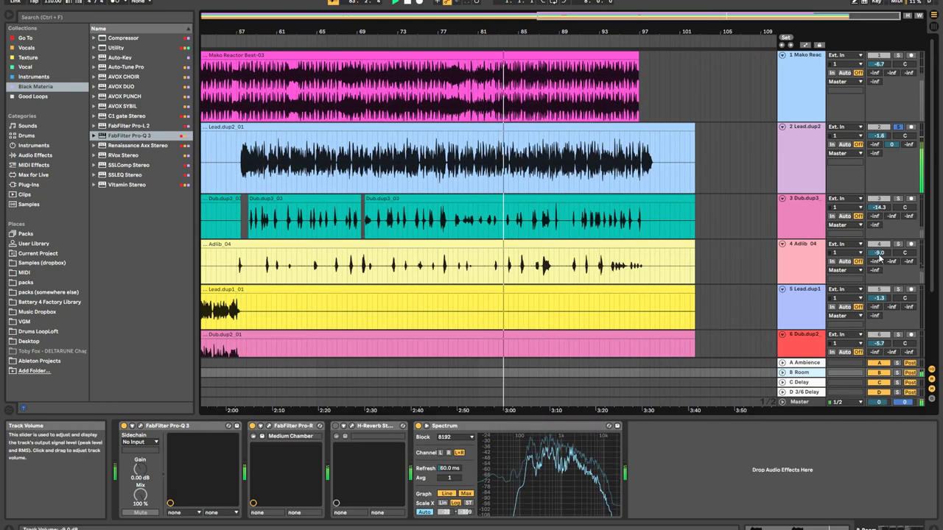
# Solo the Dub.dup3 and Adlib 04 tracks and set their Room sends to -14.4 dB
pyautogui.click(897, 199)
pyautogui.click(898, 244)
pyautogui.click(893, 267)
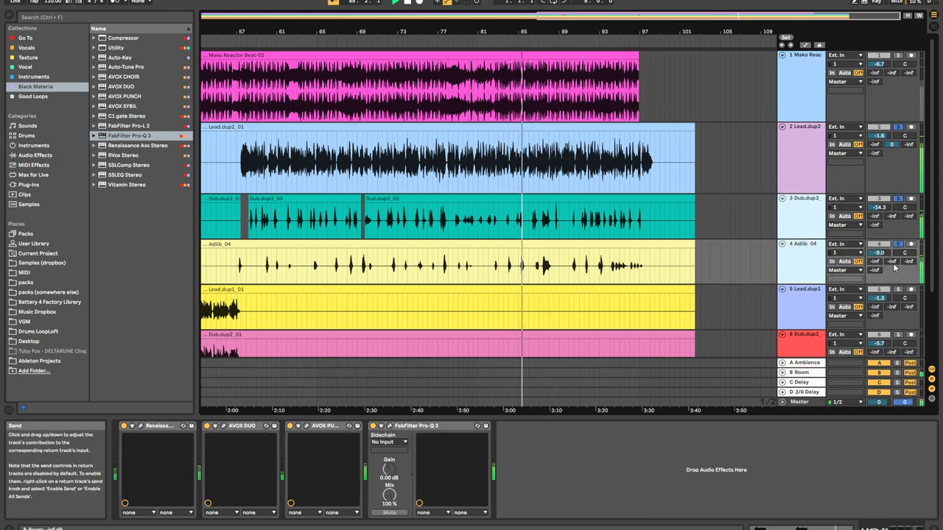
pyautogui.moveTo(892, 261); pyautogui.dragTo(893, 254)
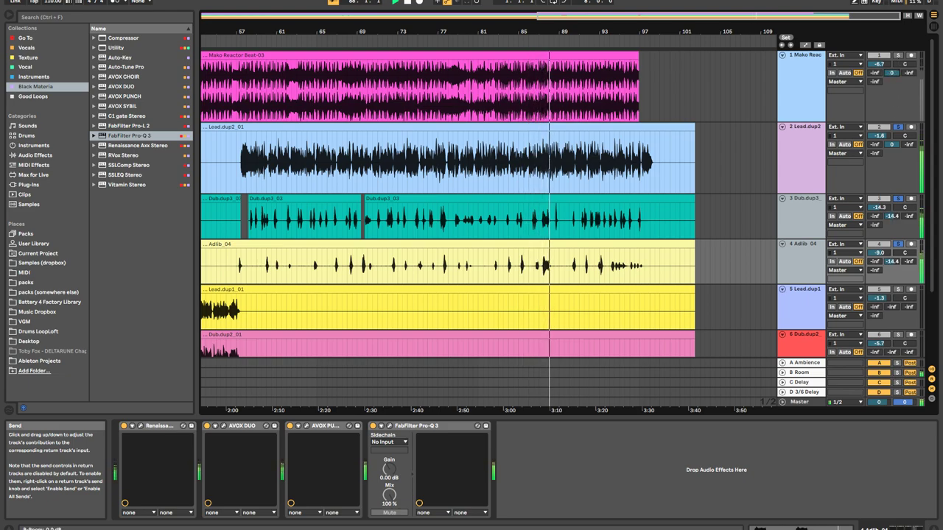
# Add a locator just after bar 87, before the large adlib, and name it "fix this"
pyautogui.scroll(5, 559, 252)
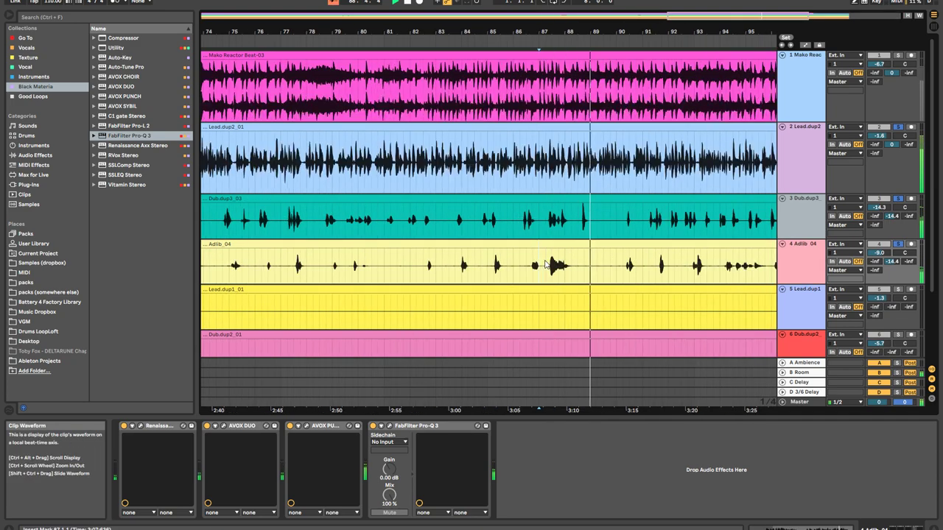
pyautogui.rightClick(551, 44)
pyautogui.click(567, 50)
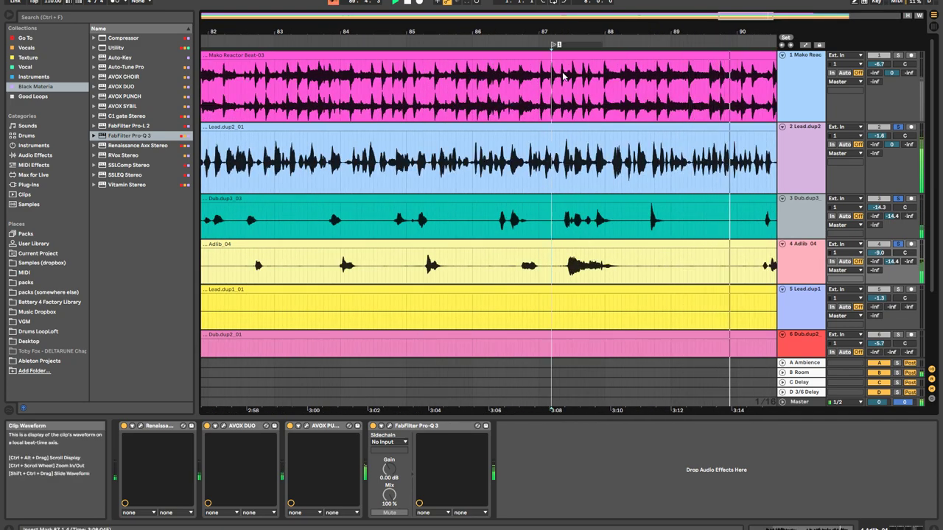
pyautogui.write('fix this')
pyautogui.press('Return')
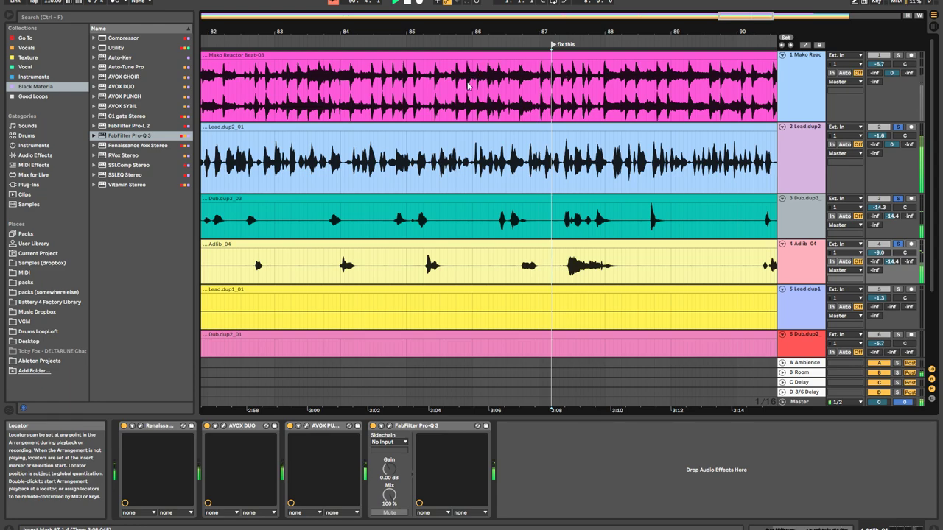
# Solo the Mako Reactor beat together with the vocals and turn off all track solos after listening
pyautogui.click(469, 147)
pyautogui.scroll(-5, 469, 148)
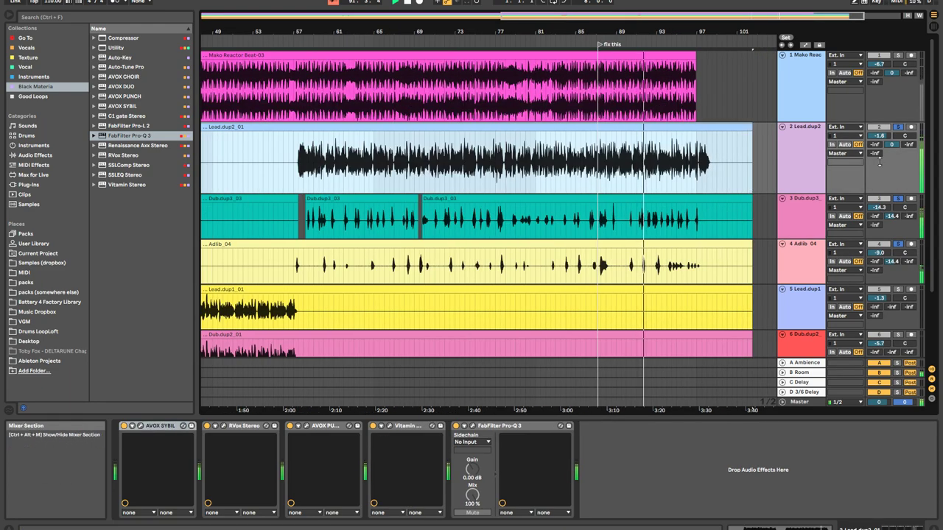
pyautogui.click(899, 56)
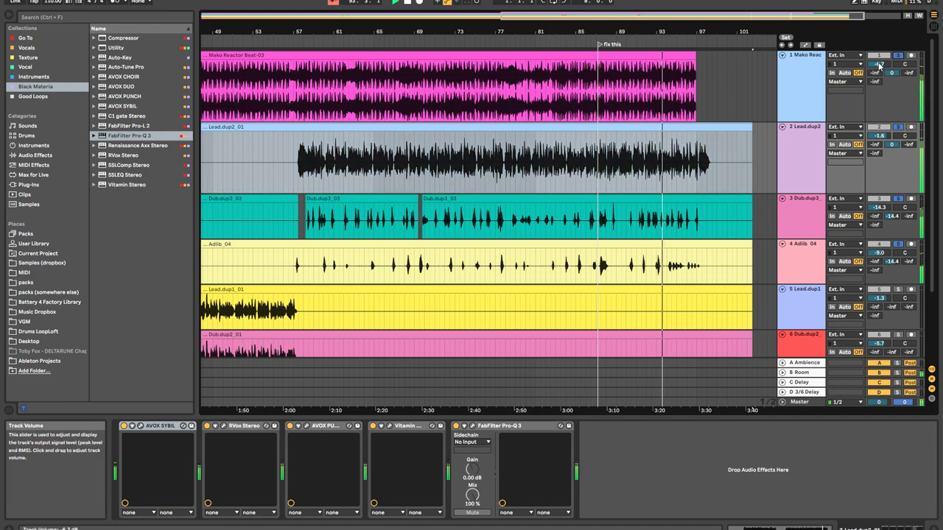
pyautogui.click(898, 56)
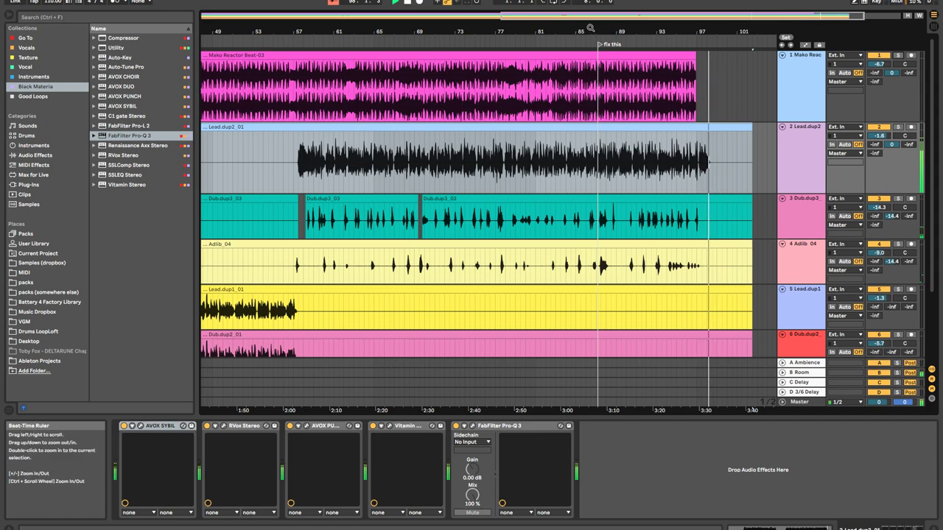
# Play from bar 97, set the Lead.dup2 track's Room send to -8.0 dB, and restart playback at the song's beginning
pyautogui.click(695, 169)
pyautogui.click(697, 169)
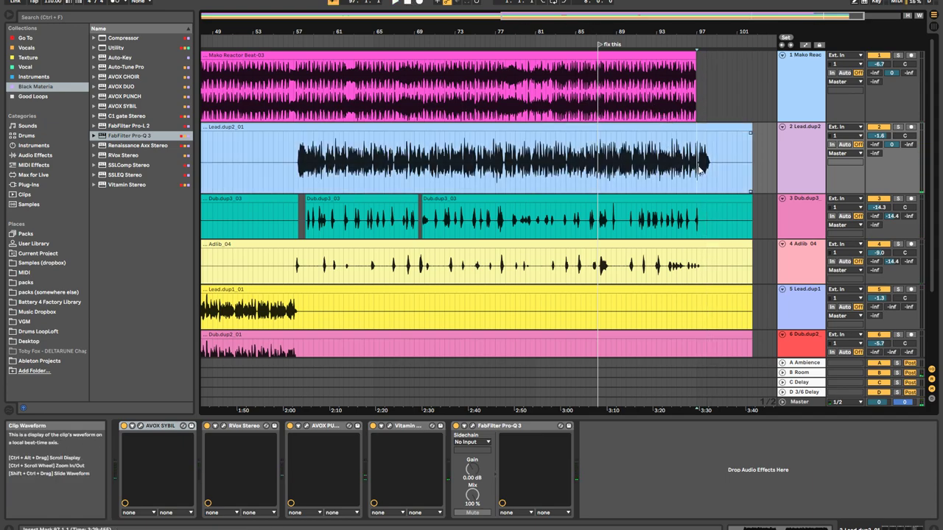
pyautogui.press('space')
pyautogui.moveTo(891, 145); pyautogui.dragTo(891, 153)
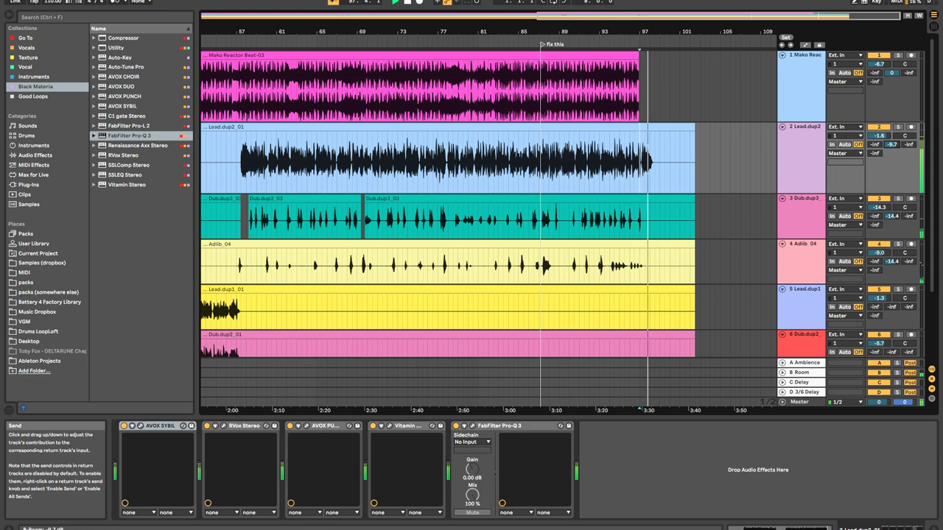
pyautogui.doubleClick(406, 3)
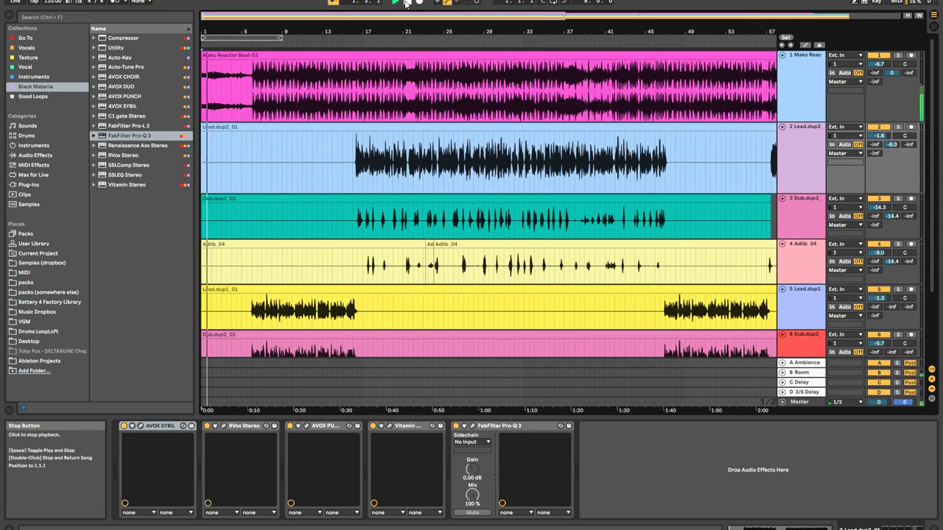
# Switch to OBS to check the audio levels in its mixer and return to Ableton Live
pyautogui.hotkey('alt', 'Tab')
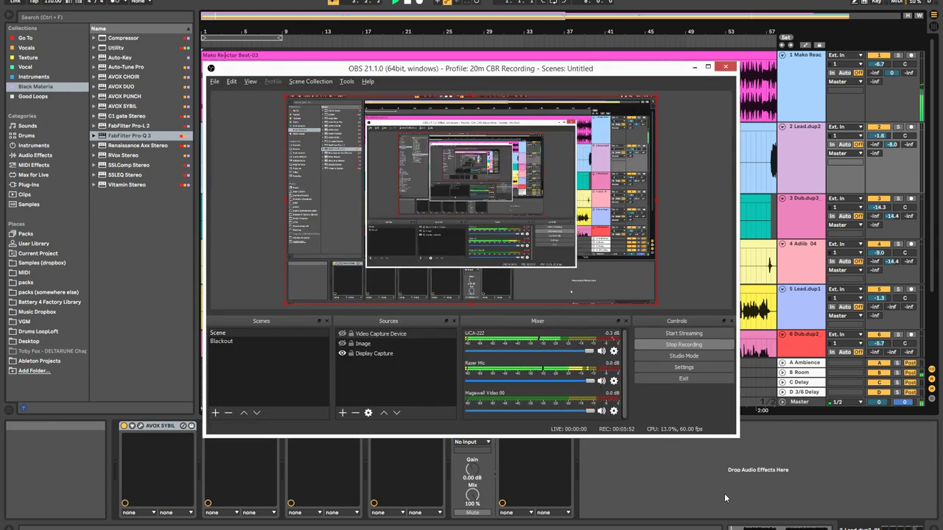
pyautogui.hotkey('alt', 'Tab')
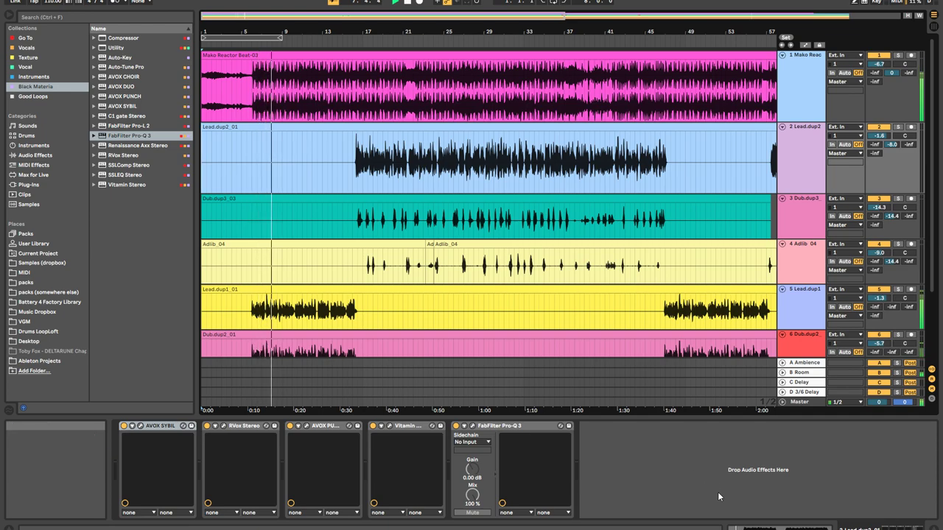
pyautogui.hotkey('alt', 'Tab')
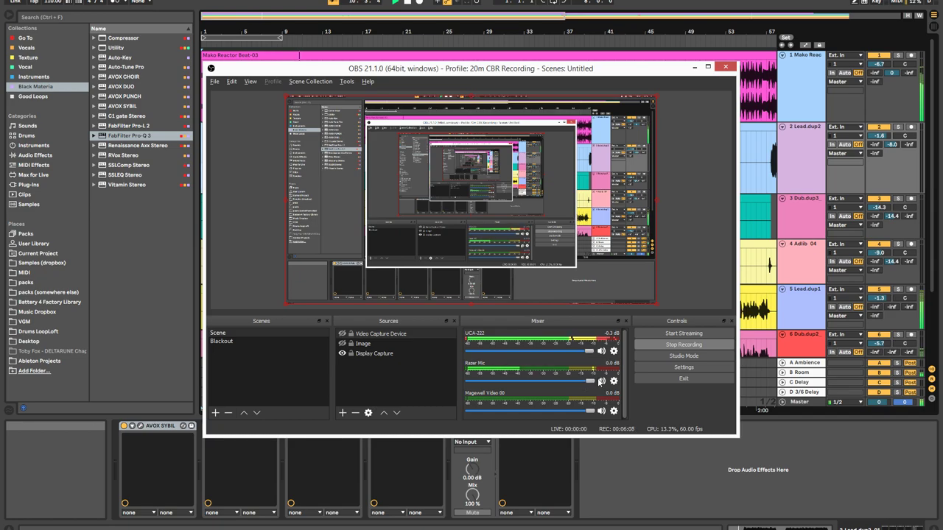
pyautogui.hotkey('alt', 'Tab')
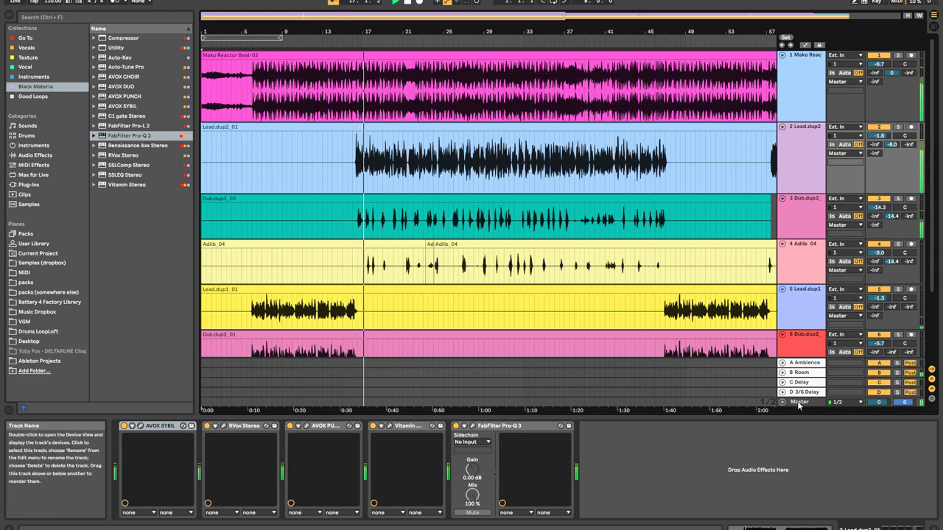
# Replace the L1 limiter on the Master with FabFilter Pro-L 2 and raise its gain to +4.8
pyautogui.click(360, 368)
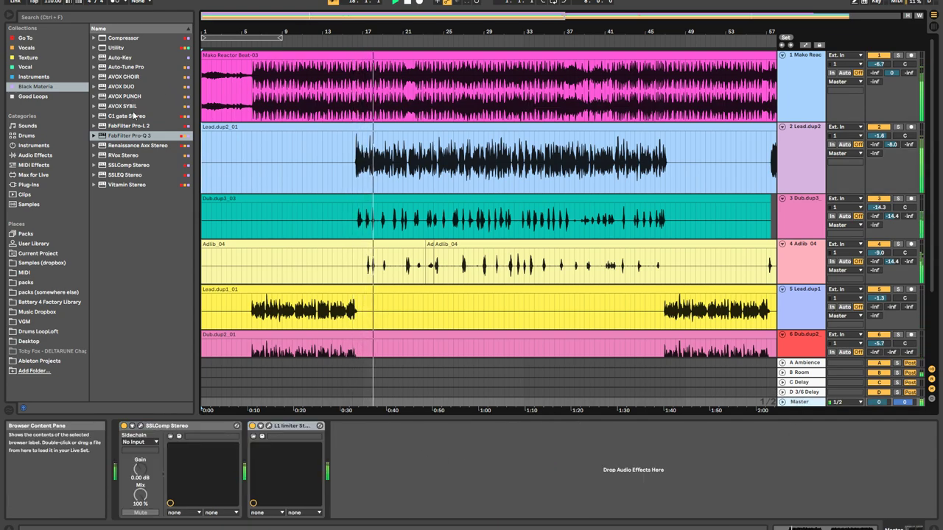
pyautogui.moveTo(134, 115); pyautogui.dragTo(183, 177)
pyautogui.doubleClick(121, 126)
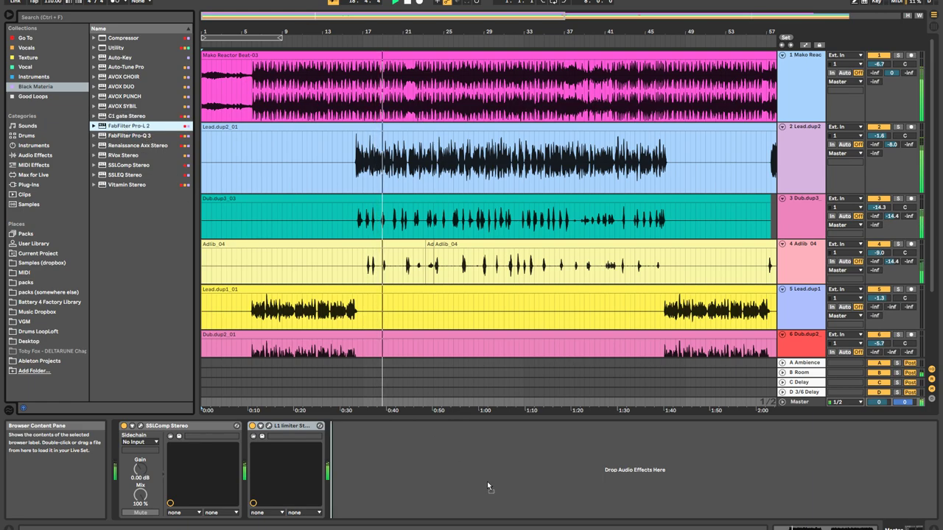
pyautogui.moveTo(403, 240); pyautogui.dragTo(598, 243)
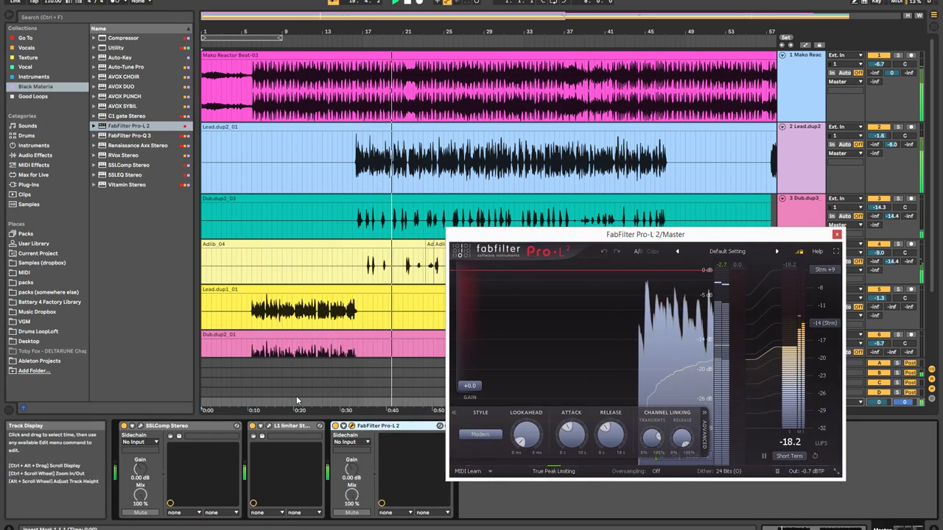
pyautogui.moveTo(475, 384); pyautogui.dragTo(478, 364)
# Load the Loud preset "Hip Hop - Mastering RS" in the Master's Pro-L 2 and close its window
pyautogui.click(725, 252)
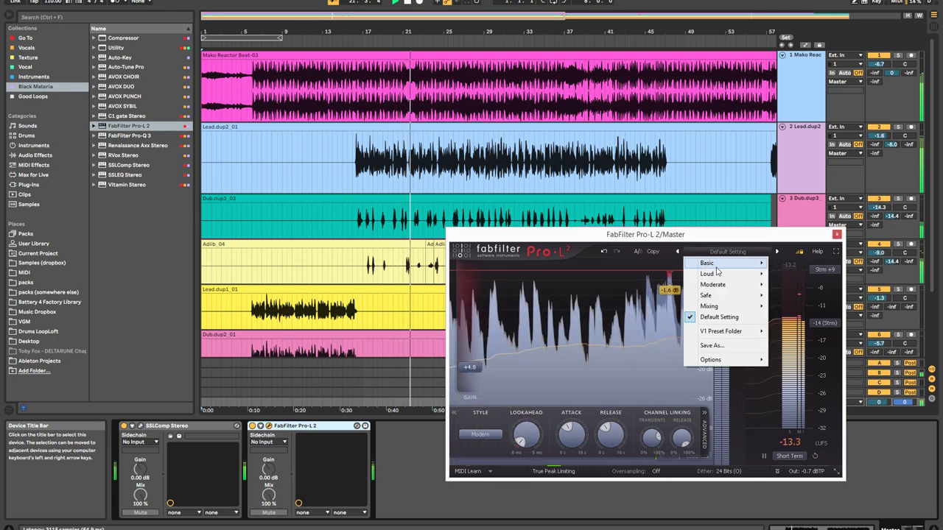
pyautogui.moveTo(707, 273)
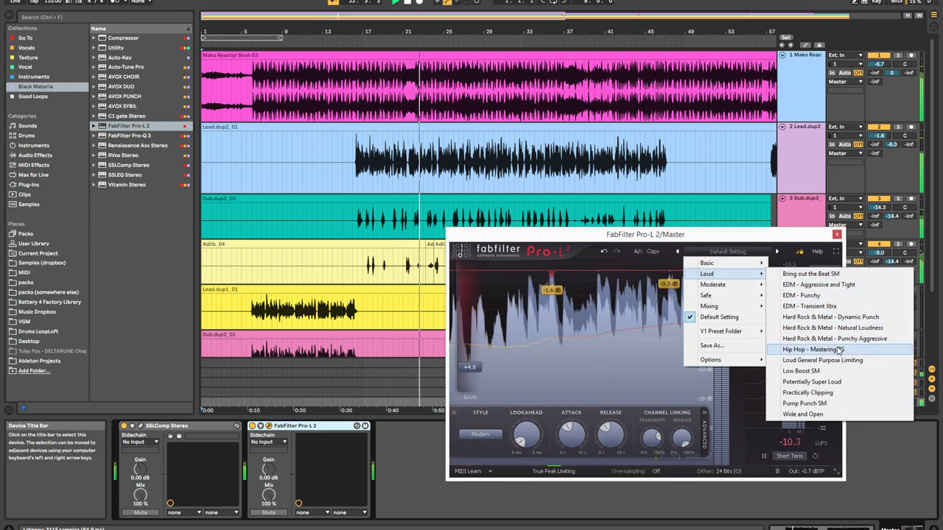
pyautogui.click(813, 349)
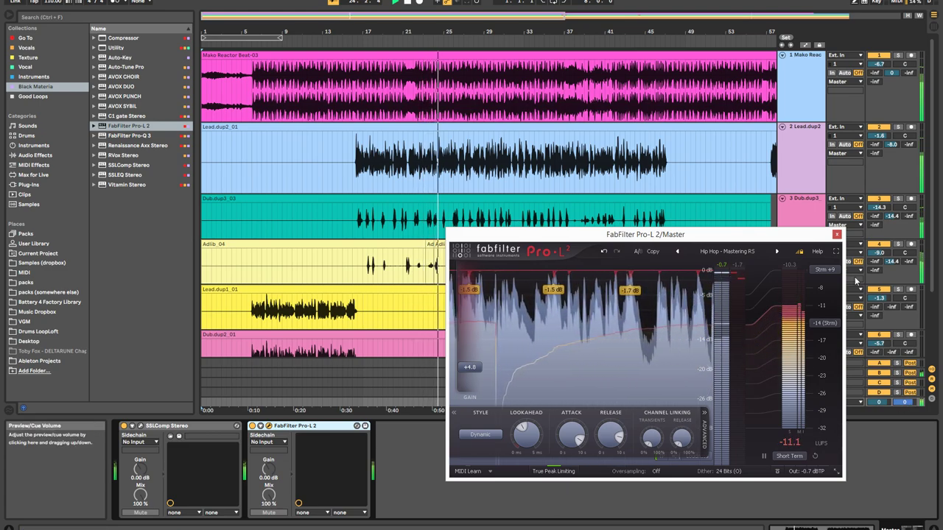
pyautogui.click(837, 234)
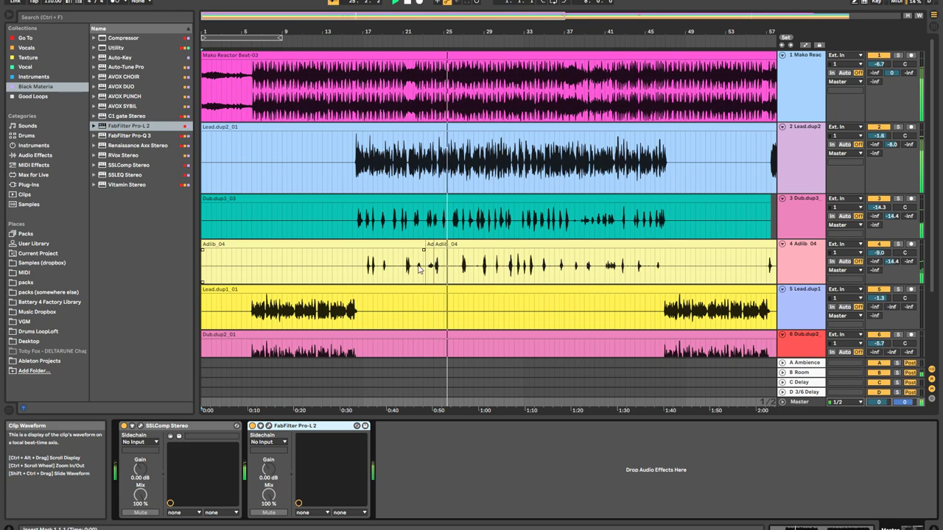
# Set the gain of the short Adlib_04 clip near bar 23 to -3.62 dB and switch to OBS
pyautogui.click(429, 244)
pyautogui.hotkey('shift', 'Tab')
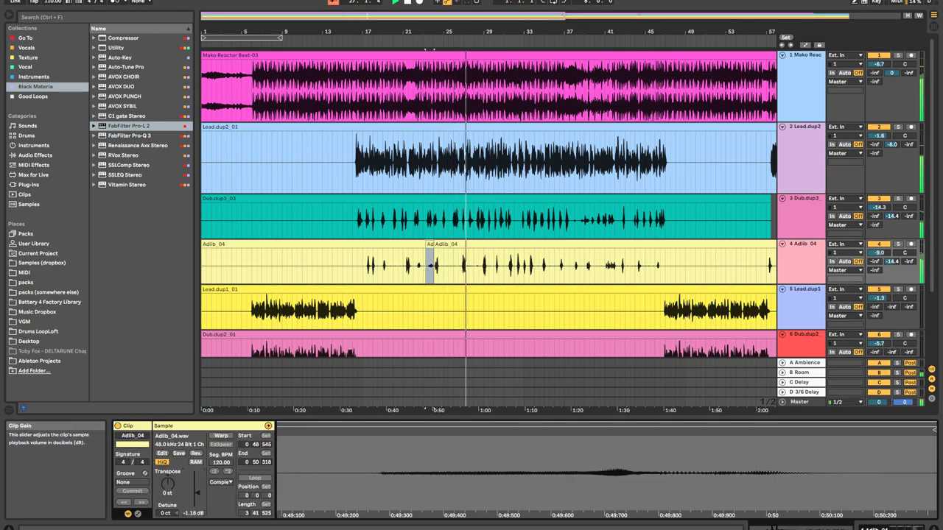
pyautogui.press('space')
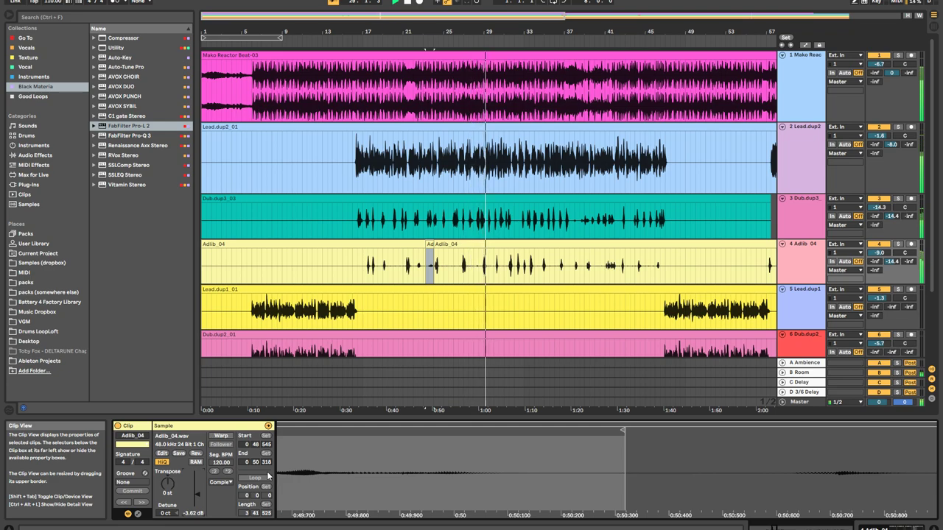
pyautogui.hotkey('alt', 'Tab')
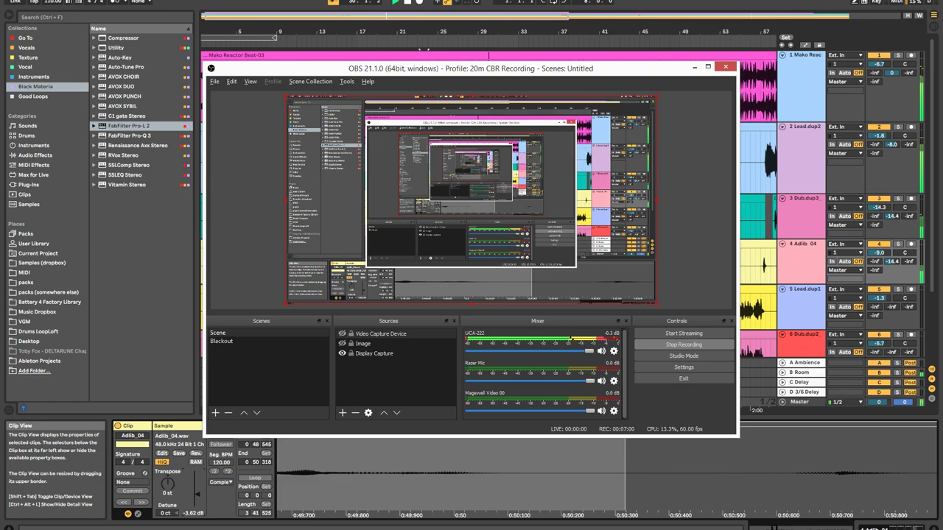
# Return to Ableton Live and lower the Adlib_04 track's volume to -13.0 dB
pyautogui.click(555, 526)
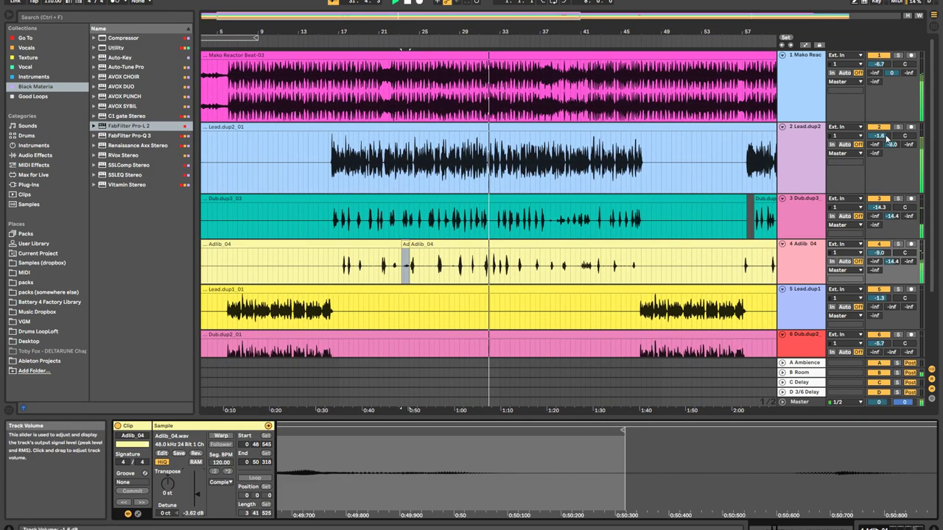
pyautogui.moveTo(877, 254); pyautogui.dragTo(877, 267)
# Add a 24 dB/oct High Cut at about 9242 Hz in the Adlib_04 track's FabFilter Pro-Q 3 and close its window
pyautogui.doubleClick(804, 274)
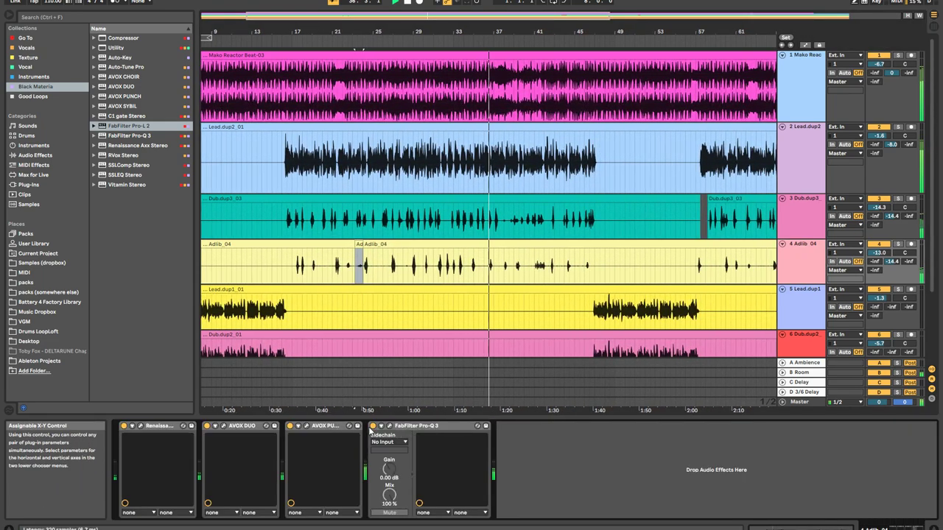
pyautogui.click(389, 426)
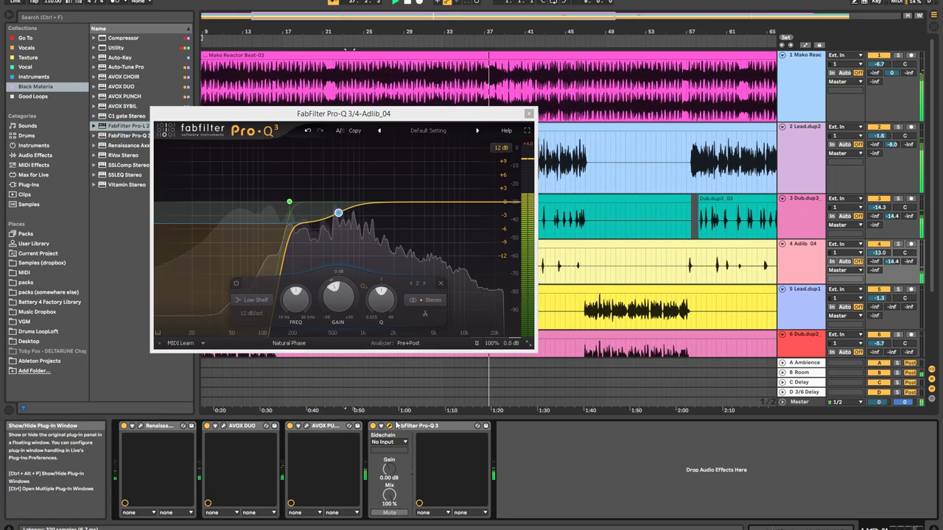
pyautogui.click(823, 221)
pyautogui.click(814, 251)
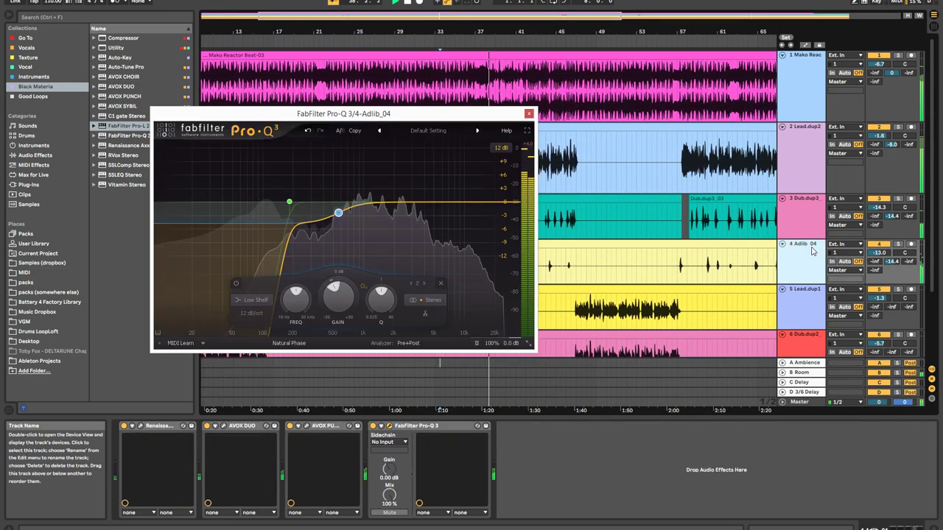
pyautogui.click(506, 203)
pyautogui.moveTo(506, 203); pyautogui.dragTo(461, 203)
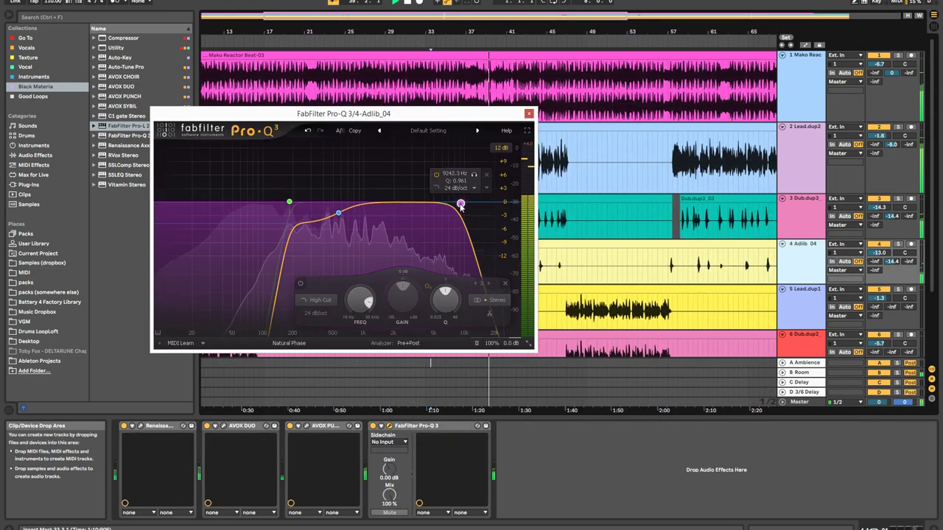
pyautogui.click(528, 114)
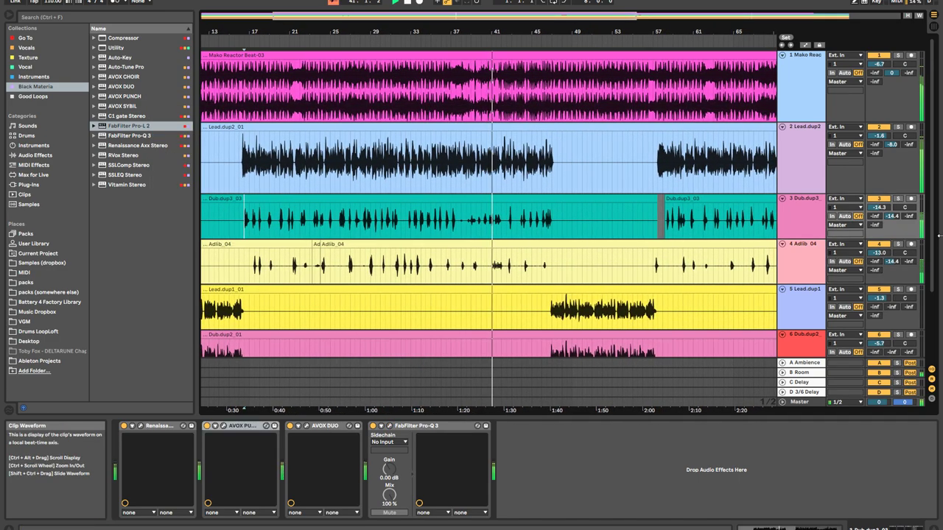
# Restart playback and add a 24 dB/oct High Cut at about 11437 Hz in the Dub.dup3_03 track's Pro-Q 3
pyautogui.press('space')
pyautogui.press('space')
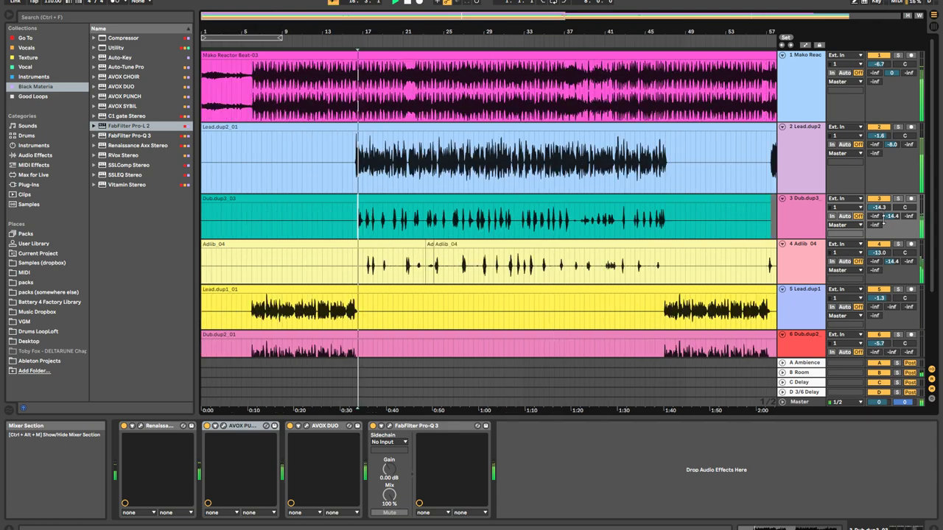
pyautogui.click(388, 425)
pyautogui.moveTo(682, 272); pyautogui.dragTo(647, 276)
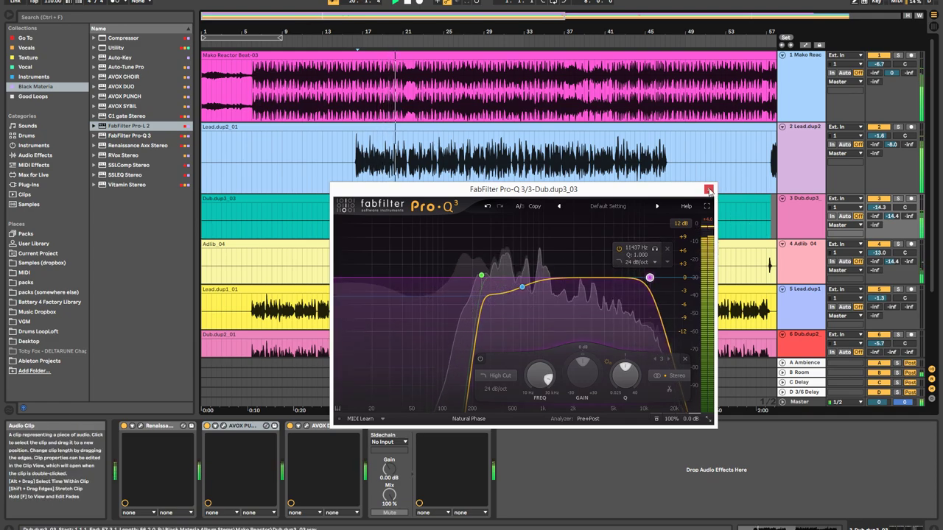
pyautogui.click(708, 190)
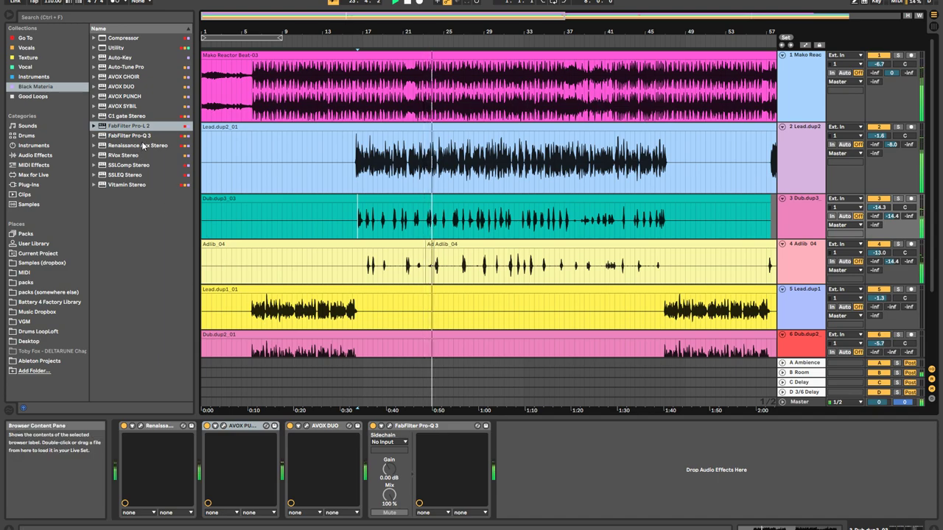
pyautogui.moveTo(126, 106); pyautogui.dragTo(287, 464)
pyautogui.moveTo(505, 197); pyautogui.dragTo(668, 216)
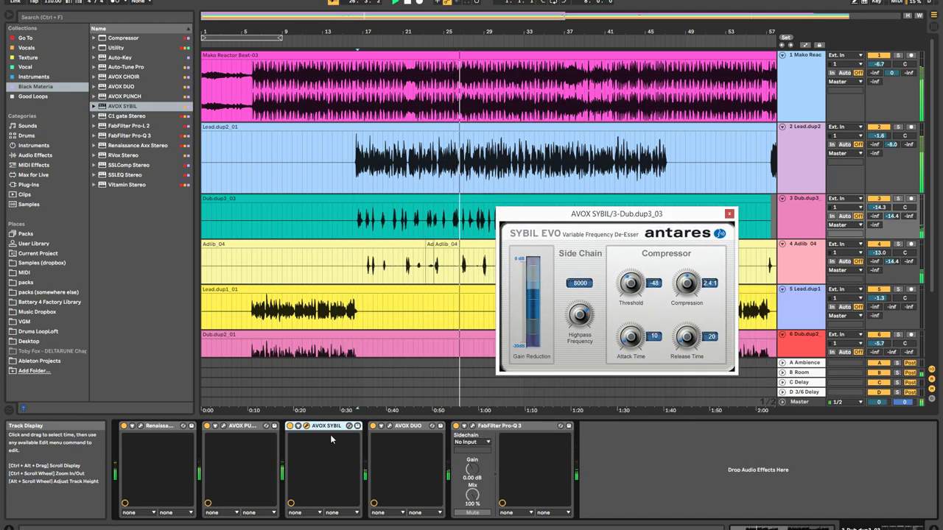
pyautogui.click(327, 429)
pyautogui.press('Delete')
# Add AVOX SYBIL to the Dub.dup3_03 track, audition the track soloed, and move the de-esser ahead of AVOX PUNCH
pyautogui.click(382, 221)
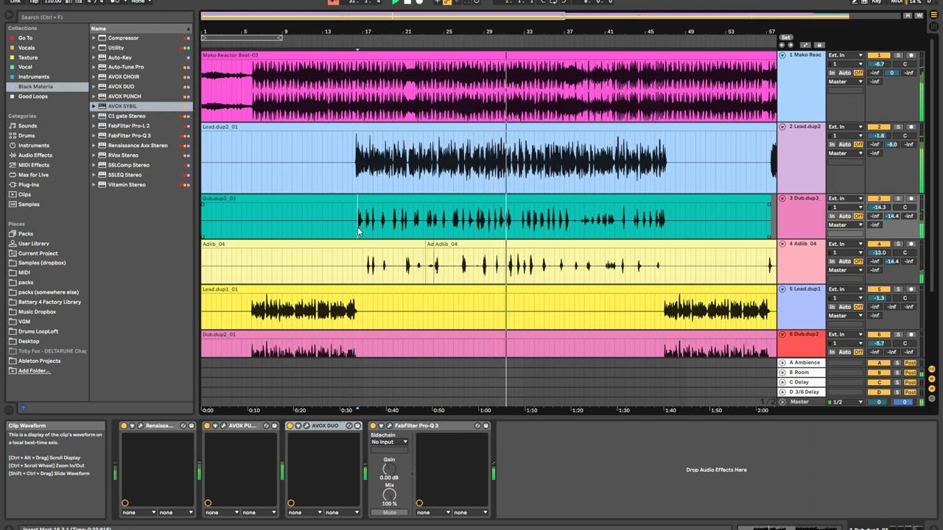
pyautogui.press('space')
pyautogui.press('space')
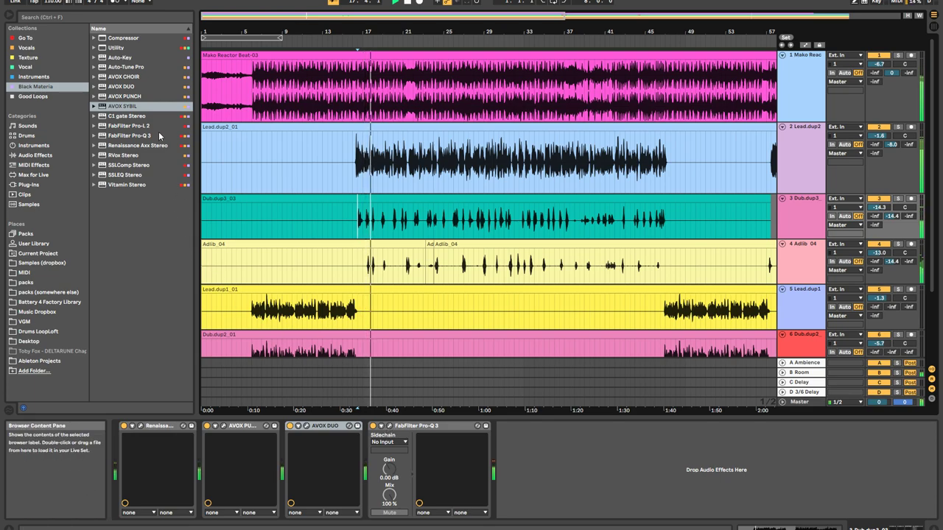
pyautogui.doubleClick(131, 108)
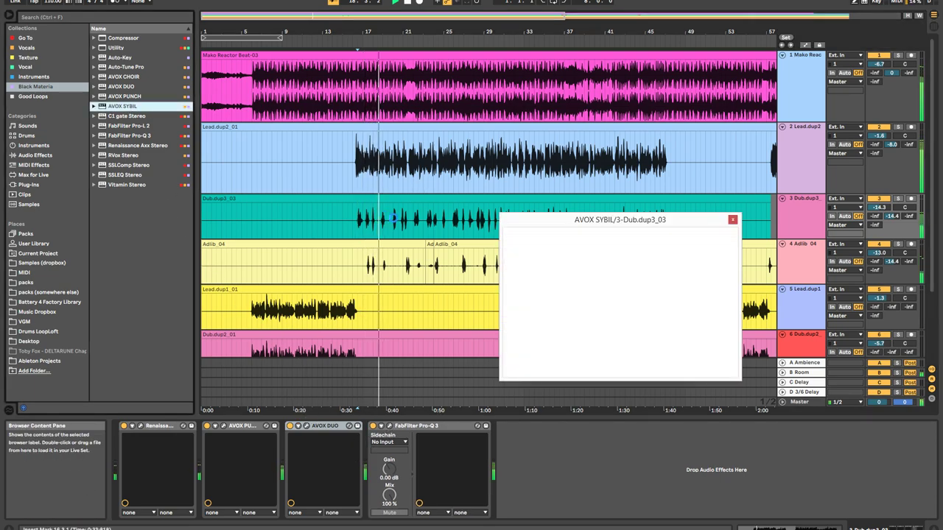
pyautogui.click(897, 199)
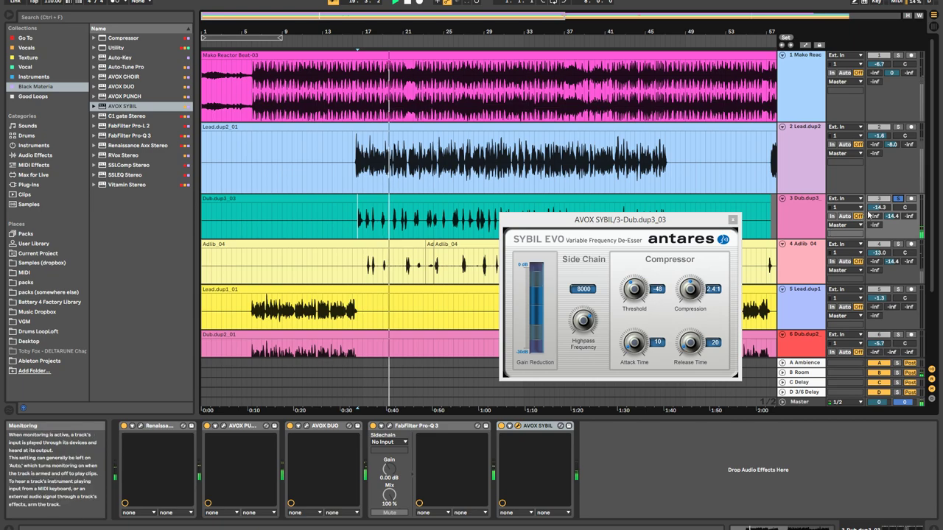
pyautogui.click(898, 199)
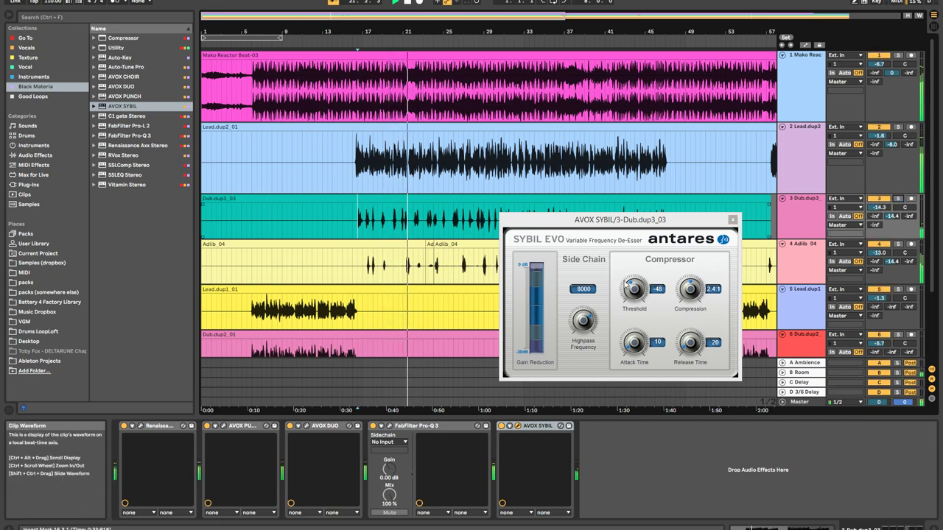
pyautogui.moveTo(537, 426); pyautogui.dragTo(234, 468)
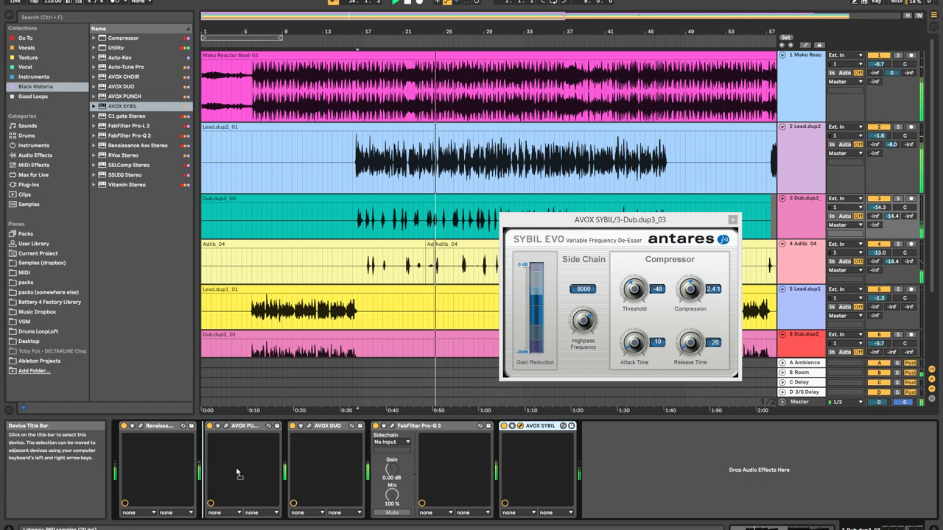
# Set the threshold of AVOX SYBIL on the Dub.dup3_03 track to -22
pyautogui.click(430, 263)
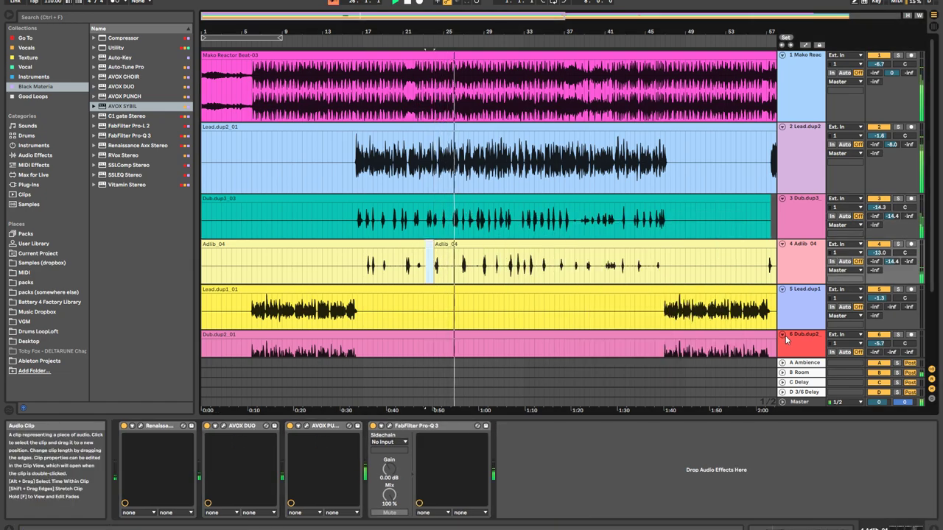
pyautogui.click(806, 319)
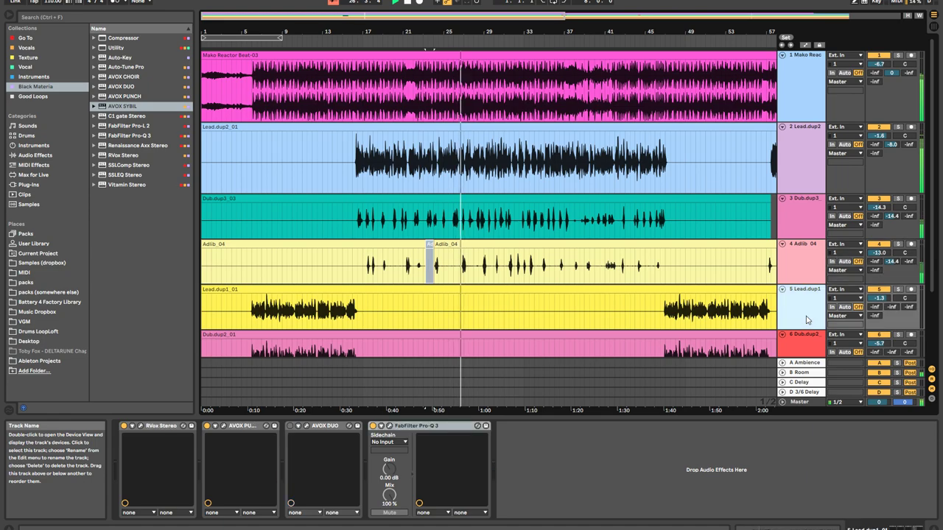
pyautogui.click(805, 273)
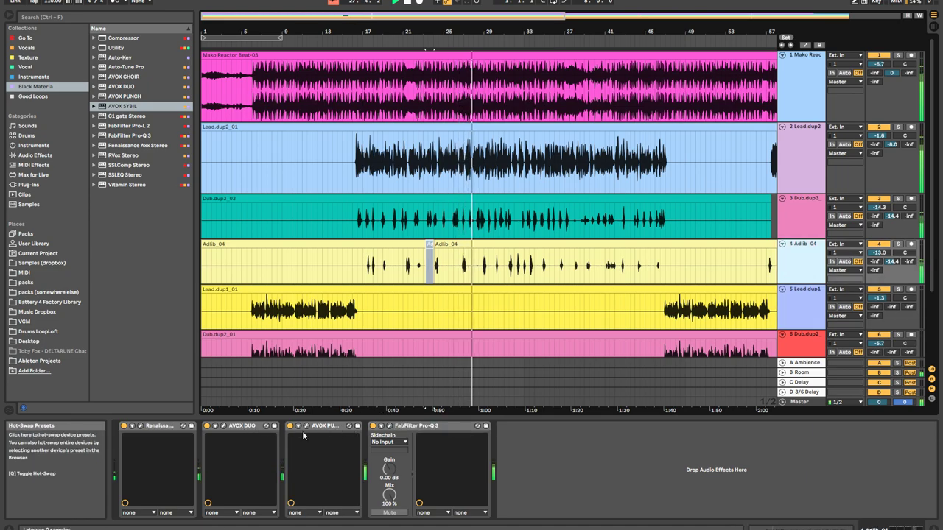
pyautogui.click(372, 223)
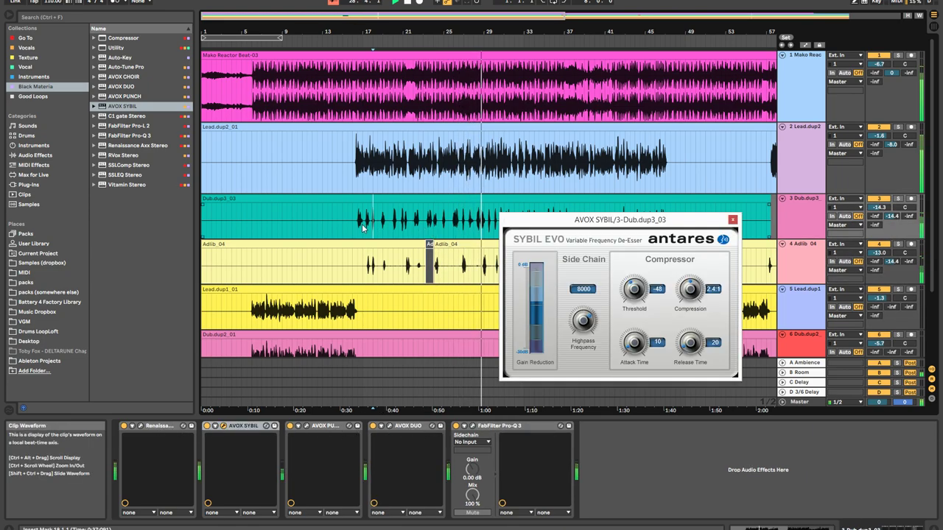
pyautogui.moveTo(638, 293); pyautogui.dragTo(638, 275)
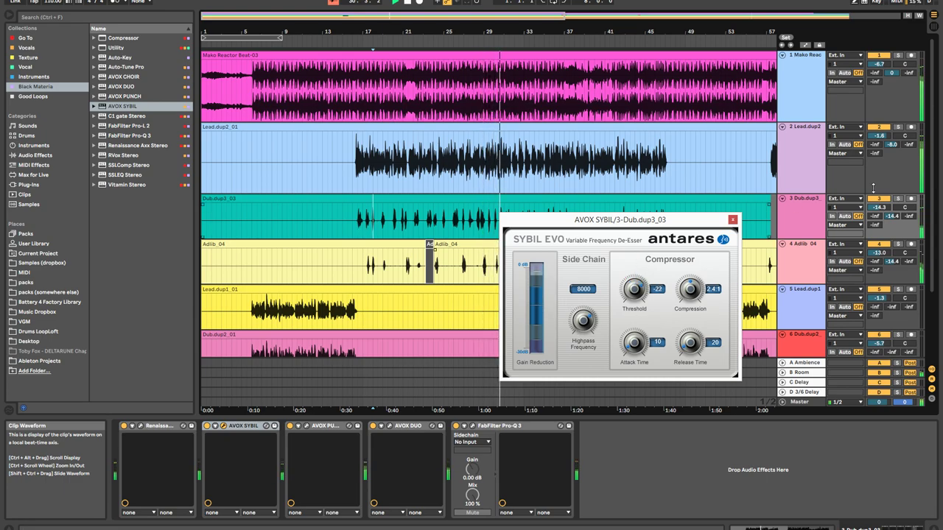
# Mute the beat and Lead.dup2 tracks and raise the Dub.dup3_03 track's volume to 0.2 dB while it is soloed
pyautogui.click(878, 55)
pyautogui.click(878, 127)
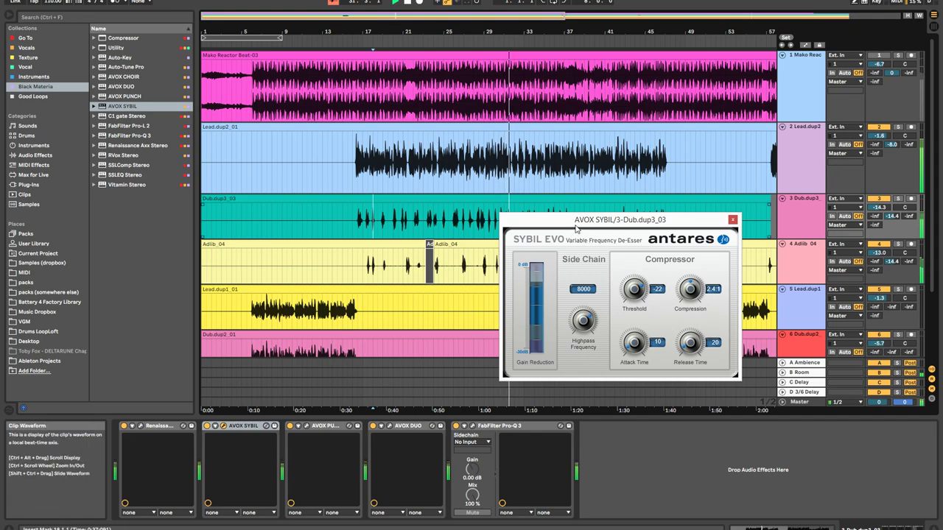
pyautogui.moveTo(589, 220); pyautogui.dragTo(673, 302)
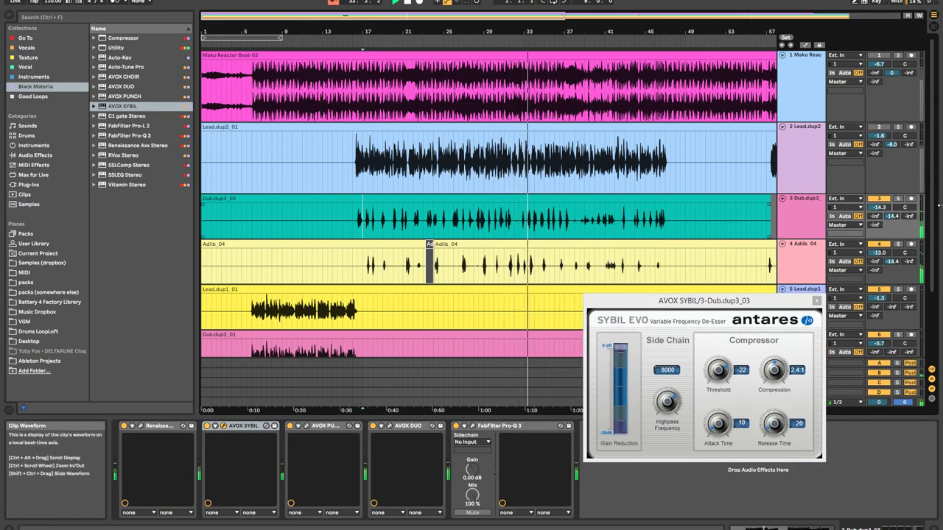
pyautogui.click(901, 200)
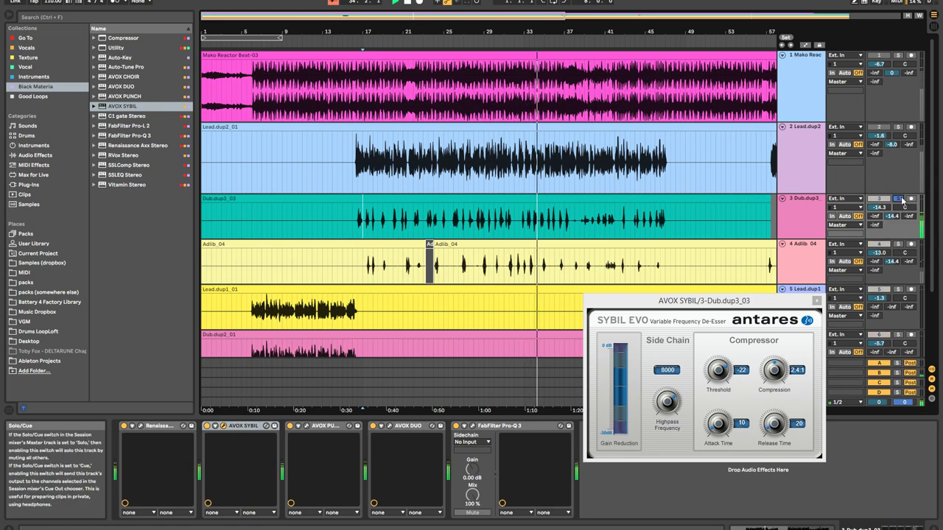
pyautogui.moveTo(878, 207)
pyautogui.mouseDown()
pyautogui.moveTo(879, 184)
pyautogui.moveTo(879, 206)
pyautogui.mouseUp()
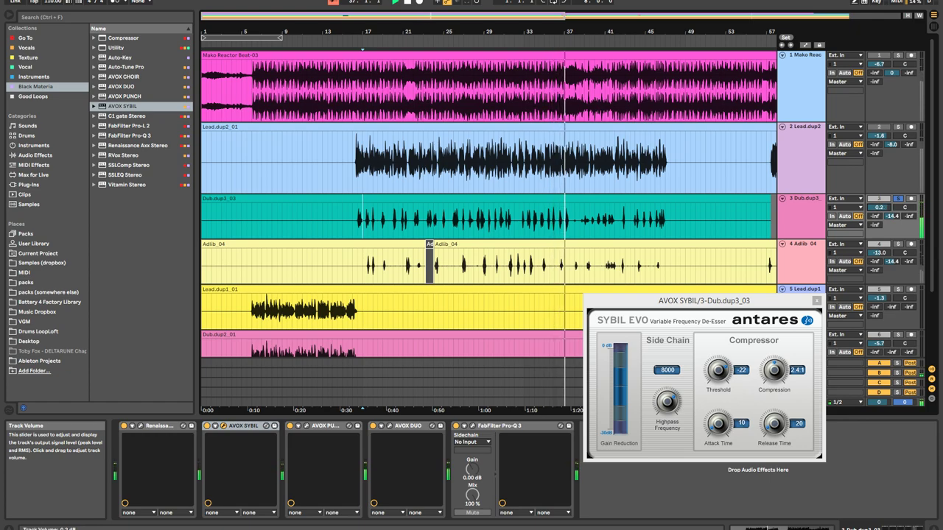
pyautogui.click(895, 200)
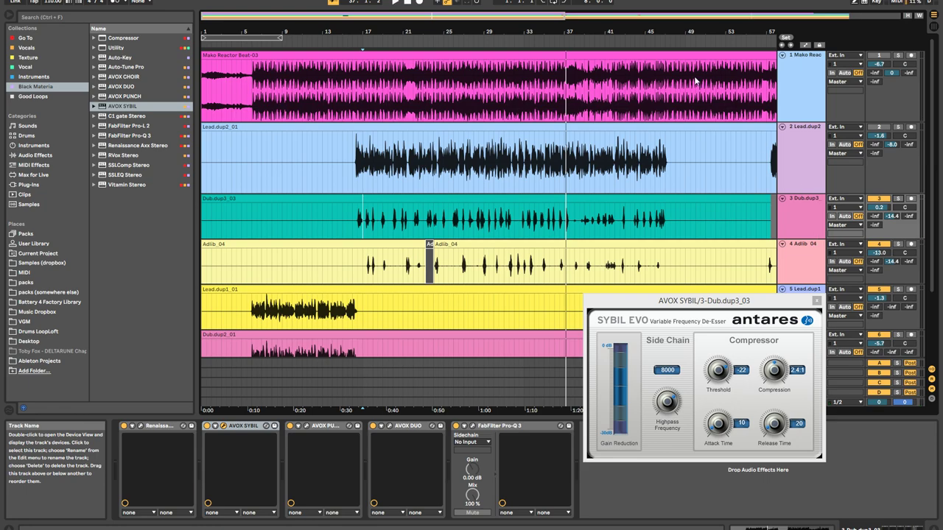
# Insert RVox Stereo at the start of the Dub.dup3_03 device chain and close the AVOX SYBIL window
pyautogui.click(151, 126)
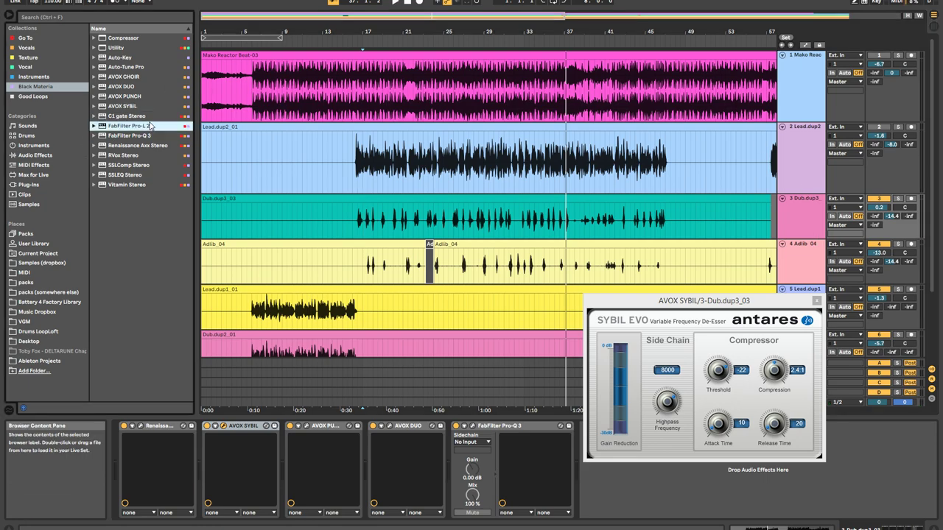
pyautogui.click(131, 68)
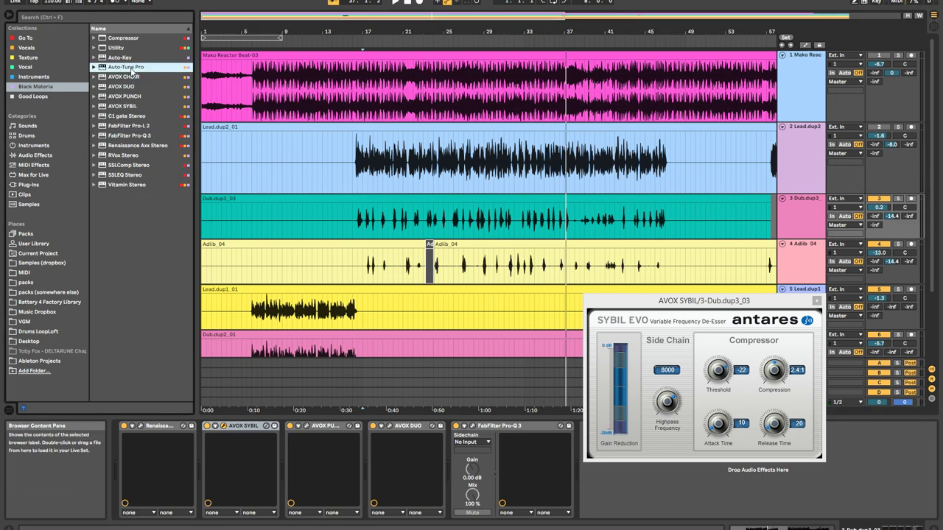
pyautogui.click(143, 157)
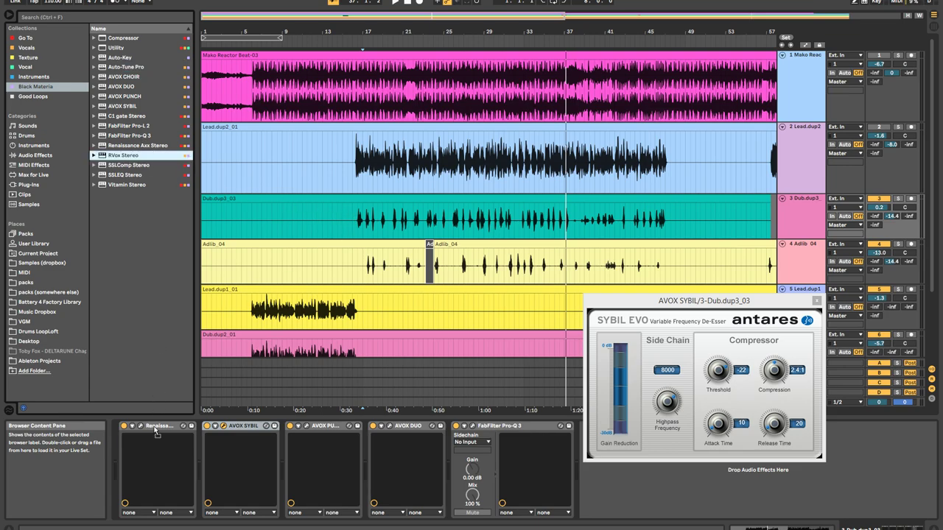
pyautogui.moveTo(155, 419); pyautogui.dragTo(145, 449)
pyautogui.moveTo(707, 310)
pyautogui.mouseDown()
pyautogui.moveTo(580, 295)
pyautogui.moveTo(539, 306)
pyautogui.moveTo(592, 272)
pyautogui.moveTo(612, 245)
pyautogui.moveTo(597, 229)
pyautogui.mouseUp()
pyautogui.click(816, 300)
# Solo the Dub.dup3_03 track, audition it from bar 16, and turn off its Renaissance Axx compressor
pyautogui.click(359, 235)
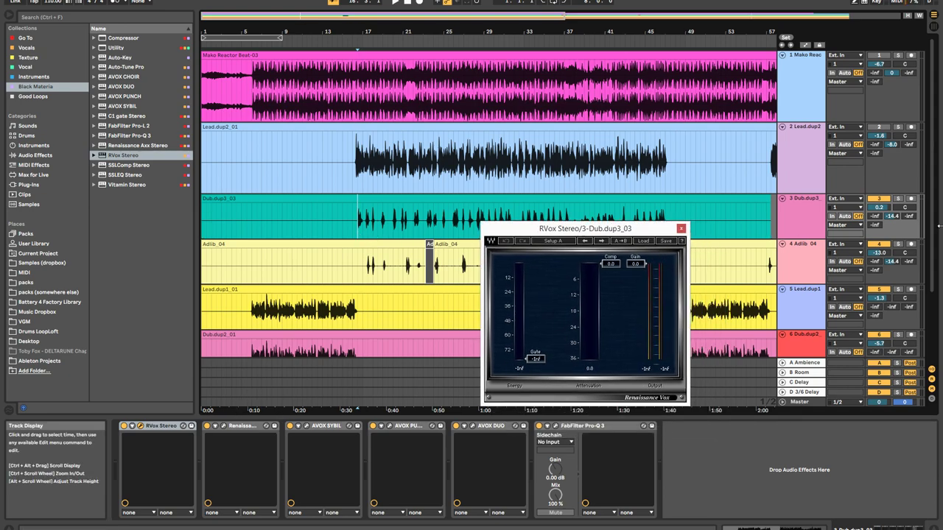
pyautogui.click(896, 199)
pyautogui.press('space')
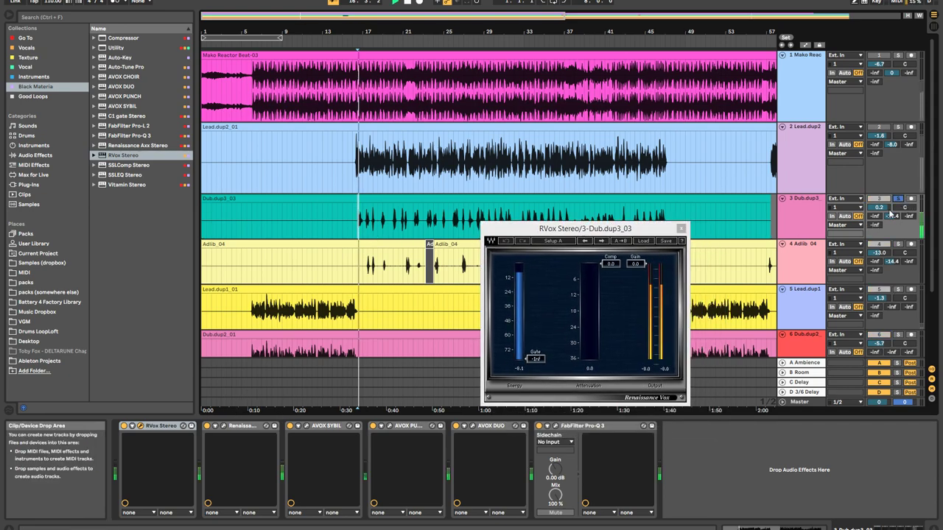
pyautogui.press('space')
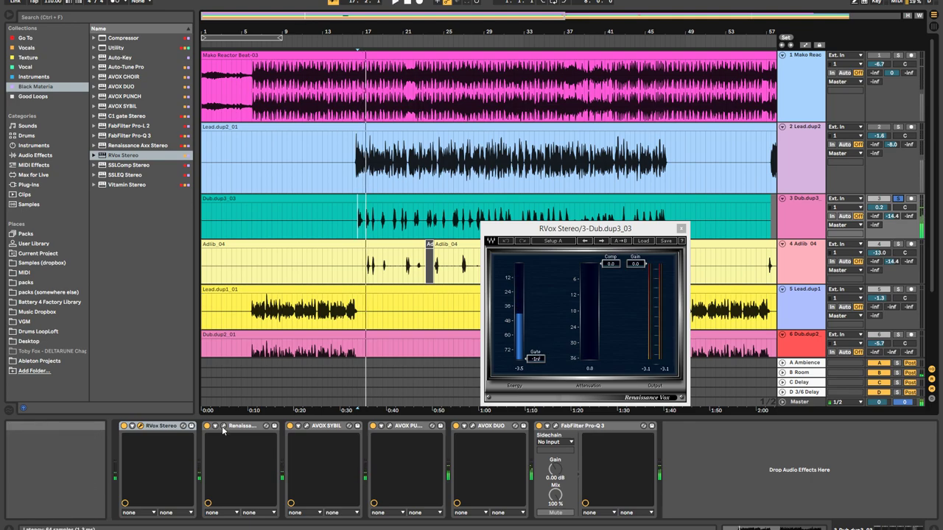
pyautogui.click(223, 426)
pyautogui.moveTo(533, 241); pyautogui.dragTo(342, 215)
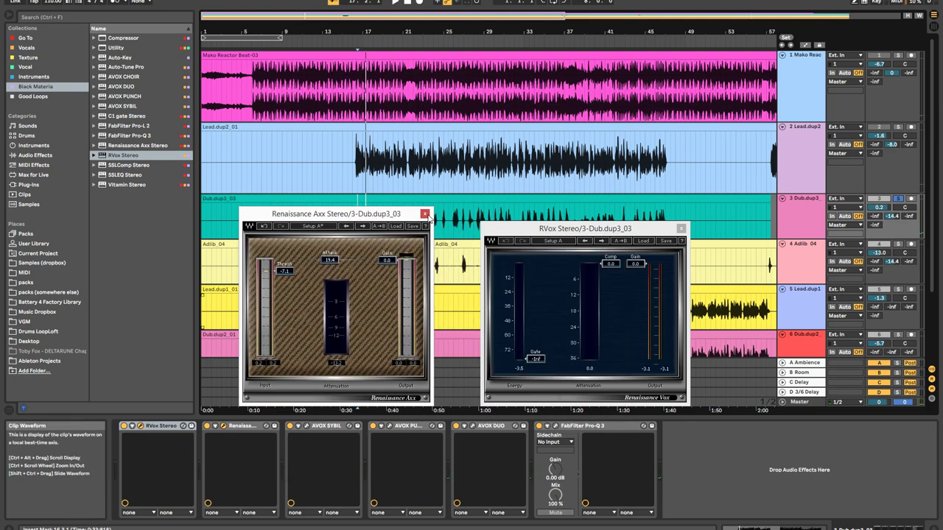
pyautogui.click(425, 215)
pyautogui.click(207, 426)
# During playback, set the Gate to -9.9 and Comp to -4.9 in the Dub.dup3_03 track's RVox
pyautogui.press('space')
pyautogui.moveTo(535, 359); pyautogui.dragTo(535, 275)
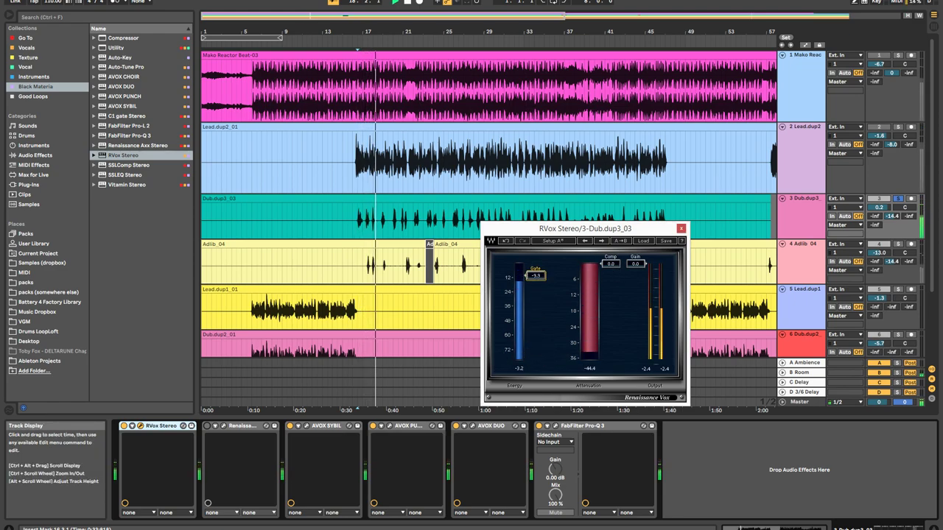
pyautogui.moveTo(611, 263); pyautogui.dragTo(611, 277)
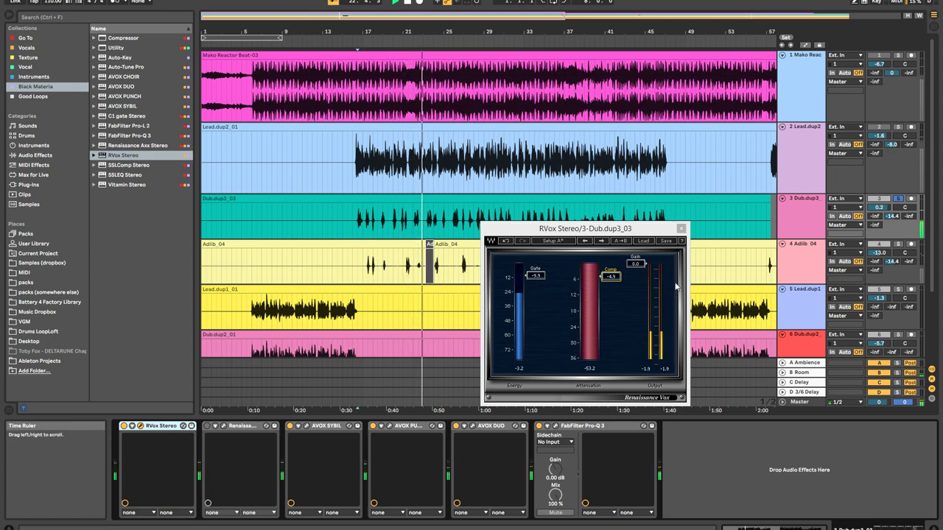
# Copy the Dub.dup3_03 track's RVox Stereo to the start of the Adlib_04 device chain
pyautogui.click(681, 229)
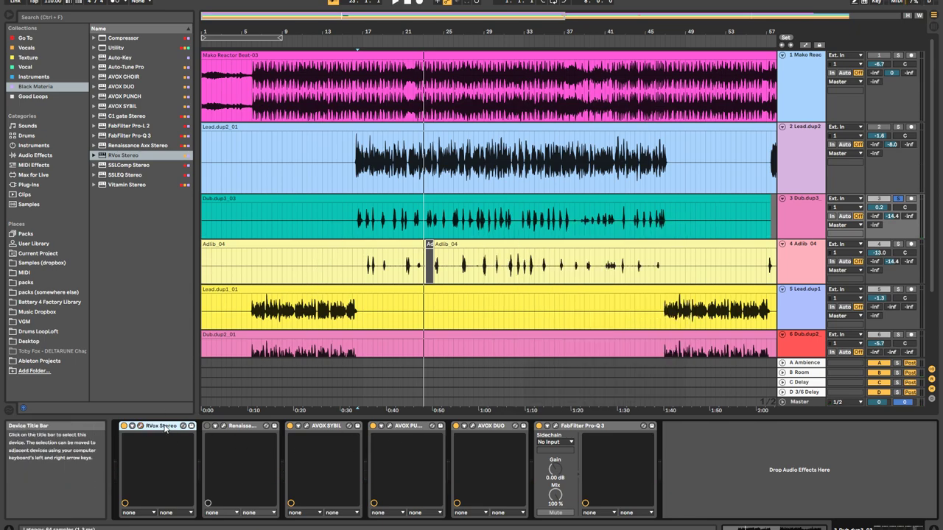
pyautogui.click(370, 268)
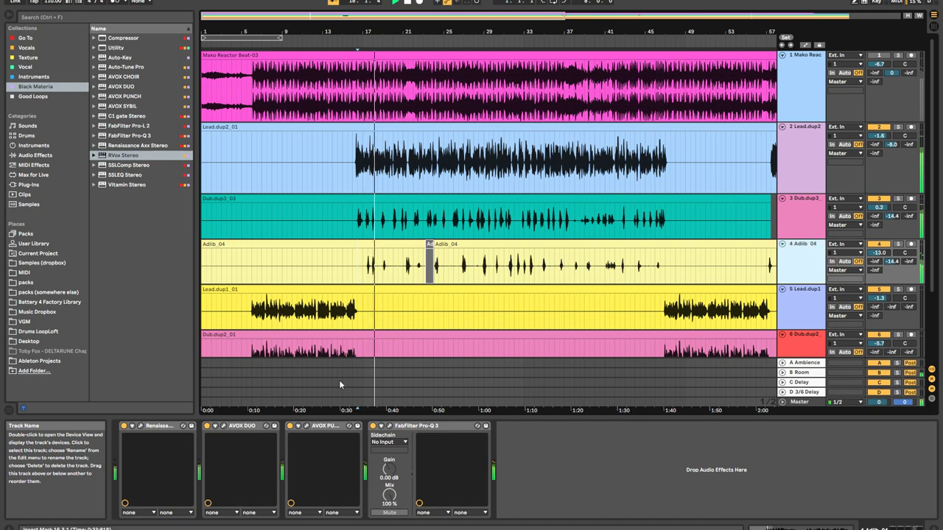
pyautogui.click(160, 428)
pyautogui.hotkey('ctrl', 'v')
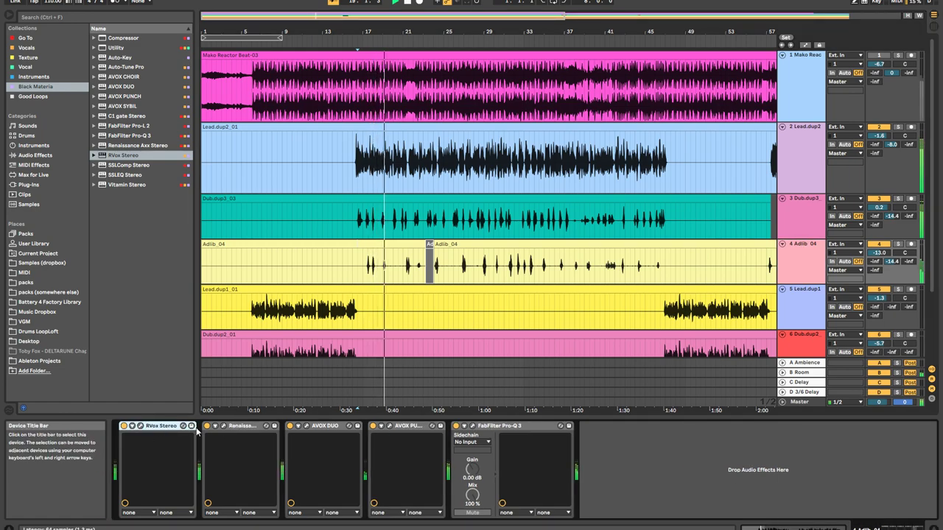
# Turn off the Adlib_04 track's Renaissance Axx and set the Comp to -7.1 in its RVox
pyautogui.click(207, 427)
pyautogui.click(141, 425)
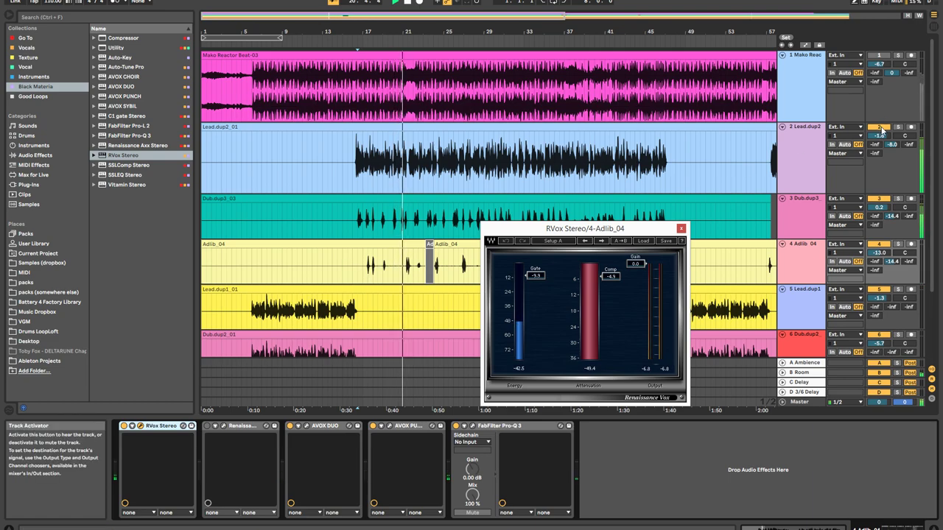
pyautogui.moveTo(610, 277); pyautogui.dragTo(611, 282)
pyautogui.moveTo(614, 230); pyautogui.dragTo(609, 327)
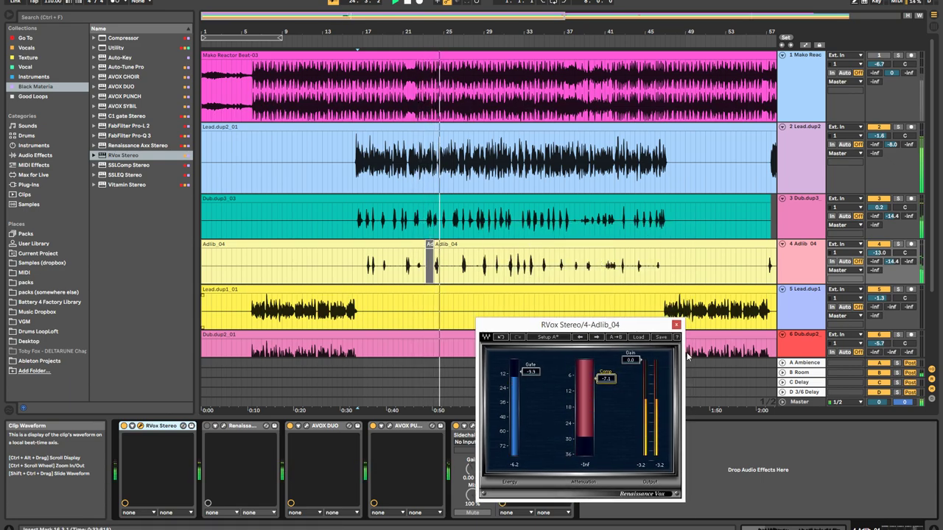
# Set the track volumes to -4.4 dB for Dub.dup3_03, -9.2 dB for Adlib_04 and -9.9 dB for the unmuted beat
pyautogui.moveTo(886, 255); pyautogui.dragTo(887, 251)
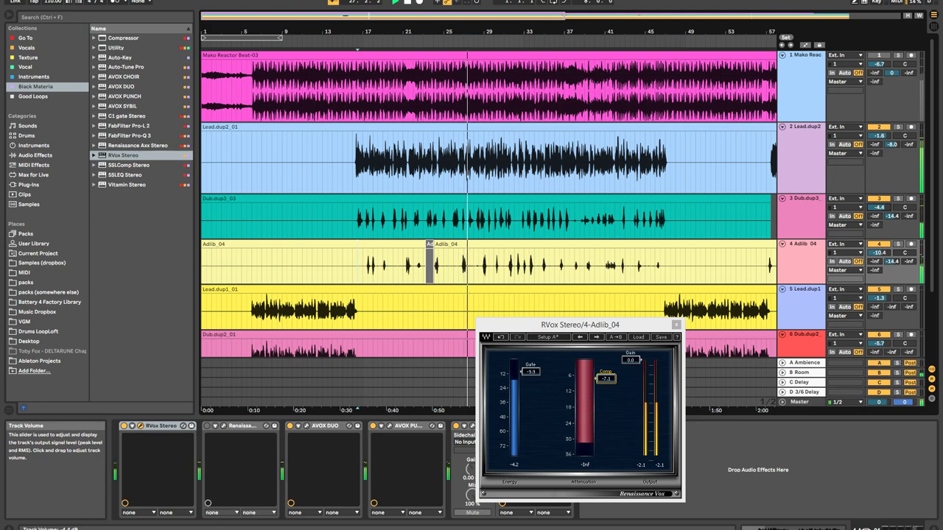
pyautogui.moveTo(886, 253); pyautogui.dragTo(887, 258)
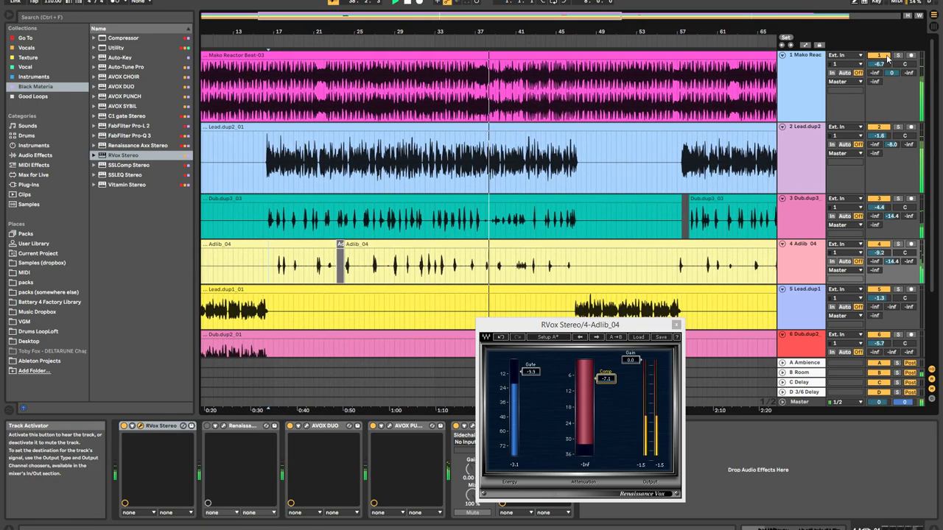
pyautogui.moveTo(880, 64); pyautogui.dragTo(881, 78)
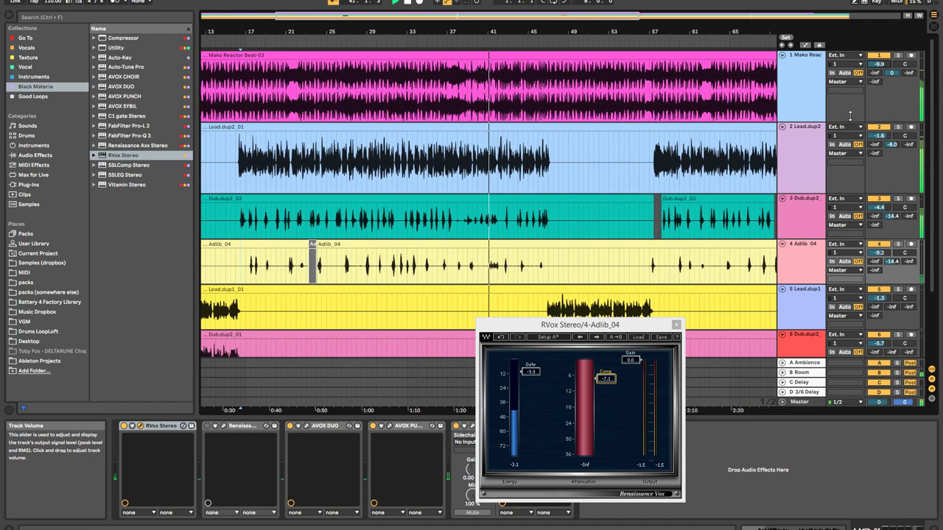
# Close the beat track's Auto-Key window and increase the beat track's height in the arrangement
pyautogui.click(801, 103)
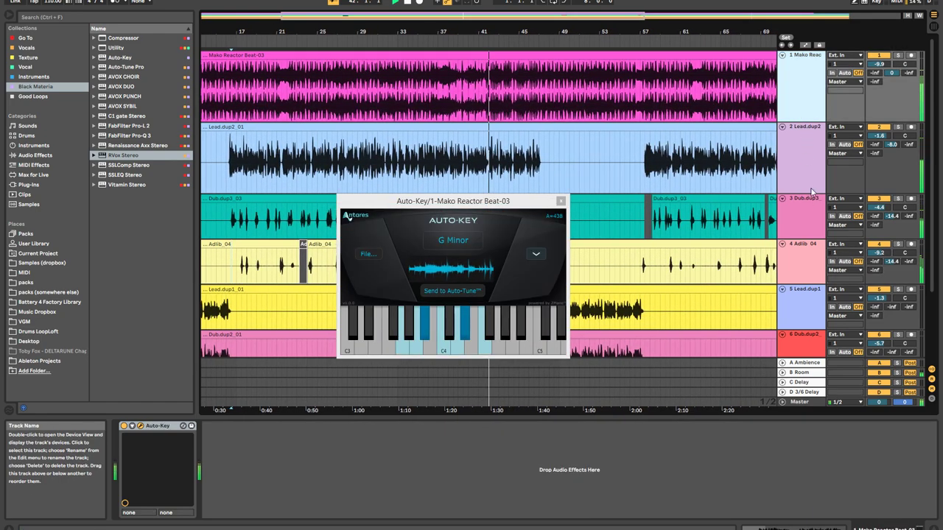
pyautogui.click(808, 170)
pyautogui.click(813, 257)
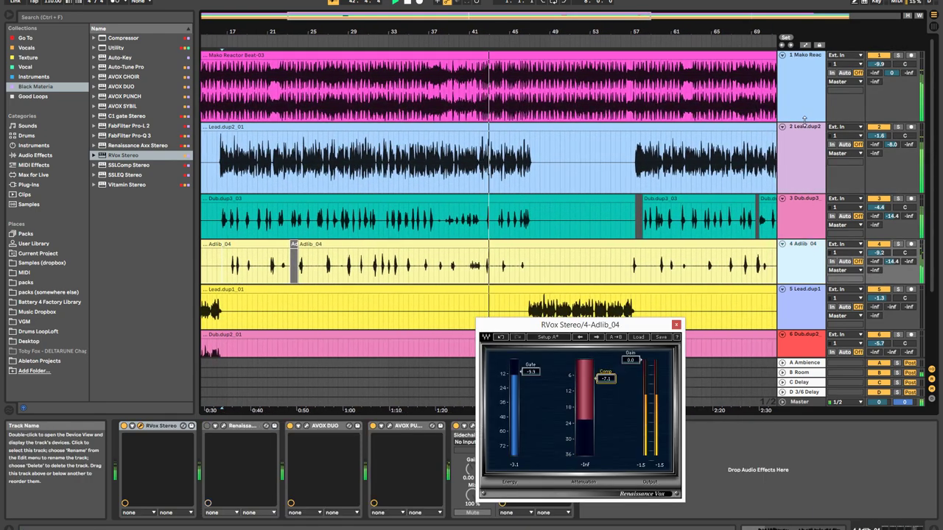
pyautogui.click(833, 106)
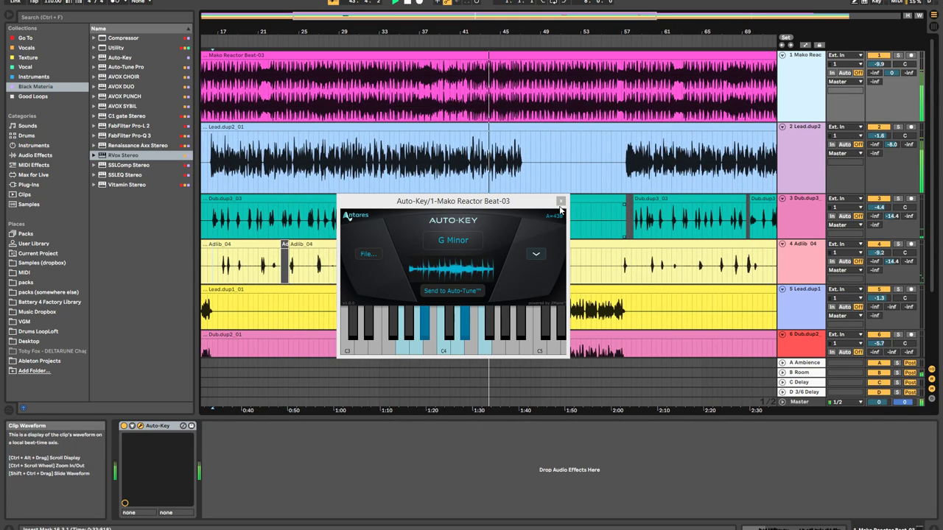
pyautogui.click(807, 127)
pyautogui.click(810, 127)
pyautogui.moveTo(809, 122); pyautogui.dragTo(808, 184)
# Mute the Dub.dup2_01 track and lower the Lead.dup1_01 track's volume to -2.1 dB
pyautogui.moveTo(472, 32); pyautogui.dragTo(477, 14)
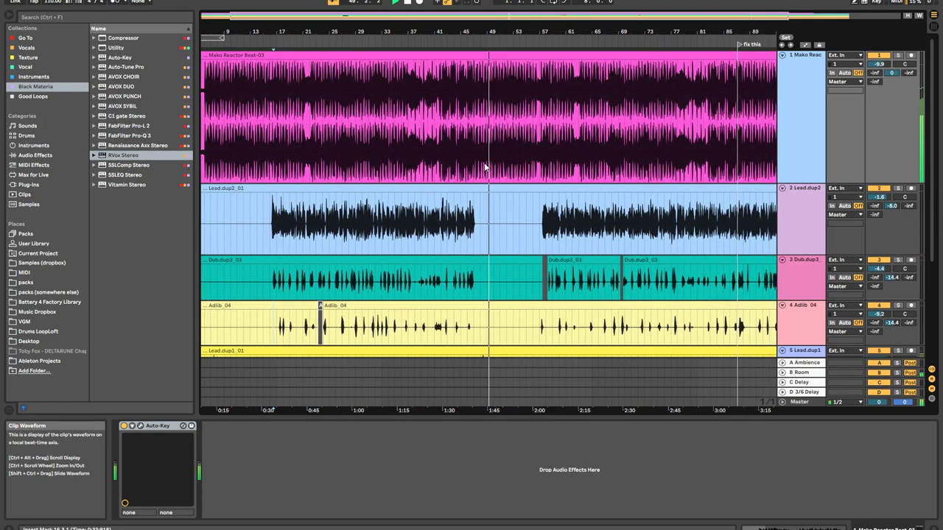
pyautogui.scroll(-5, 482, 178)
pyautogui.click(879, 240)
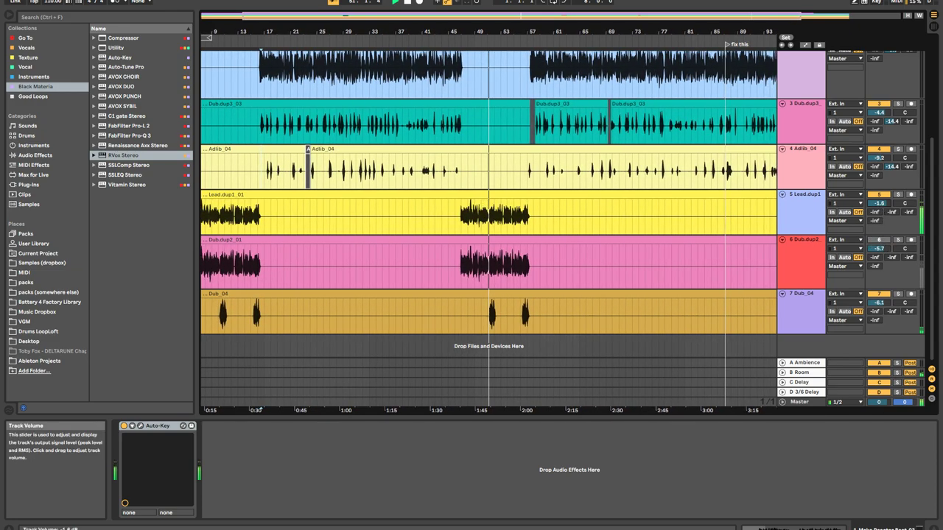
# Insert AVOX SYBIL after RVox in the Lead.dup1_01 device chain and set its Threshold to -22
pyautogui.click(801, 213)
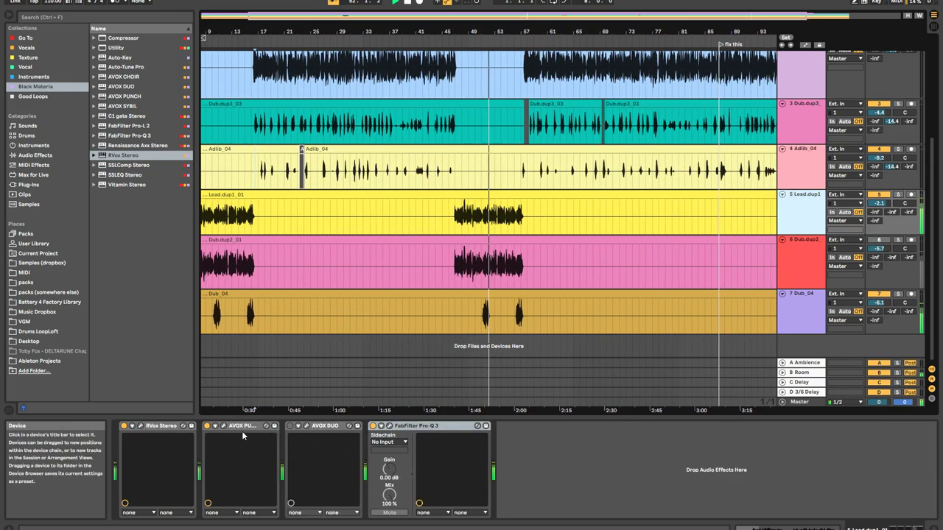
pyautogui.moveTo(119, 103); pyautogui.dragTo(321, 459)
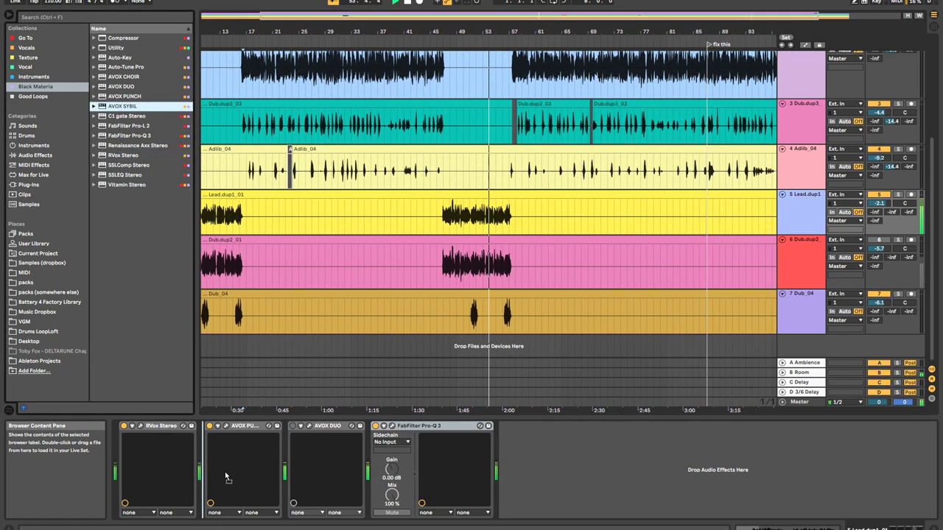
pyautogui.moveTo(225, 477); pyautogui.dragTo(224, 477)
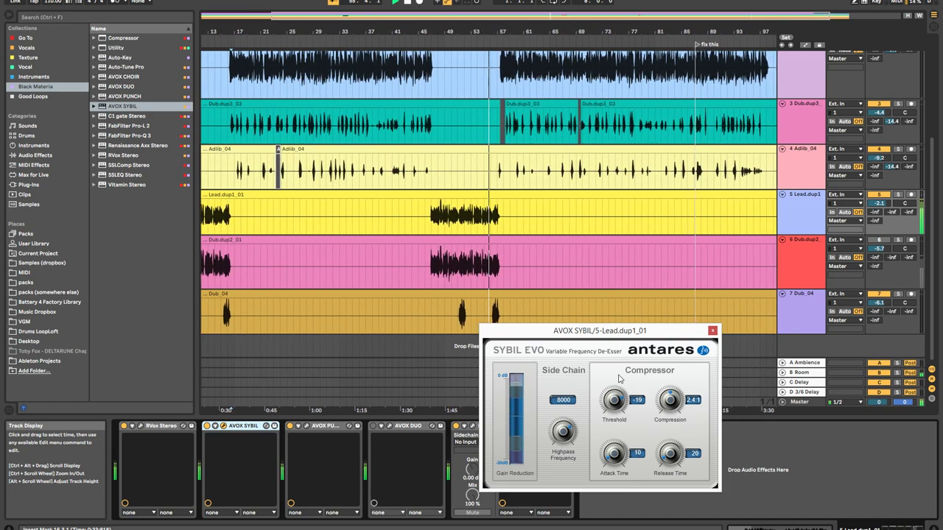
# Replay Lead.dup1_01 from bar 46, turn off its RVox, and insert Renaissance Axx before AVOX SYBIL with Thresh -6.4 and Attack 22.6
pyautogui.click(411, 219)
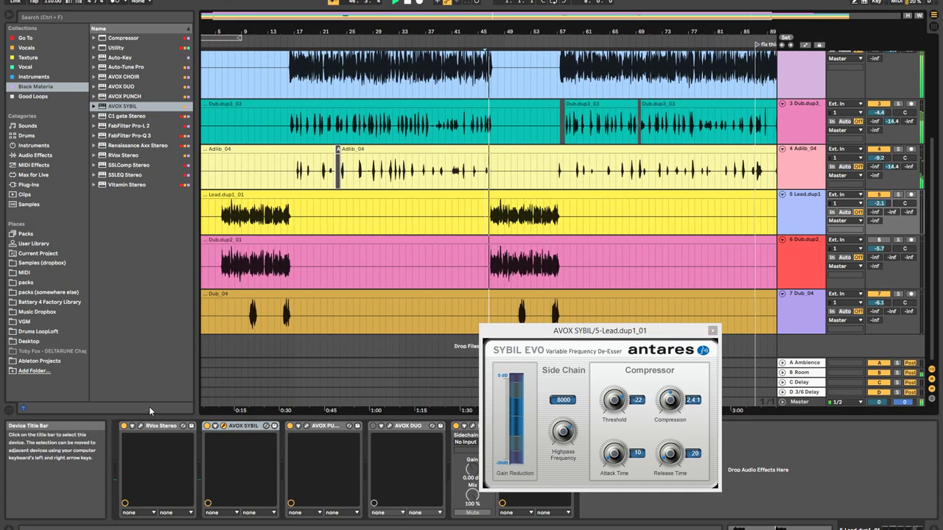
pyautogui.moveTo(140, 147); pyautogui.dragTo(193, 449)
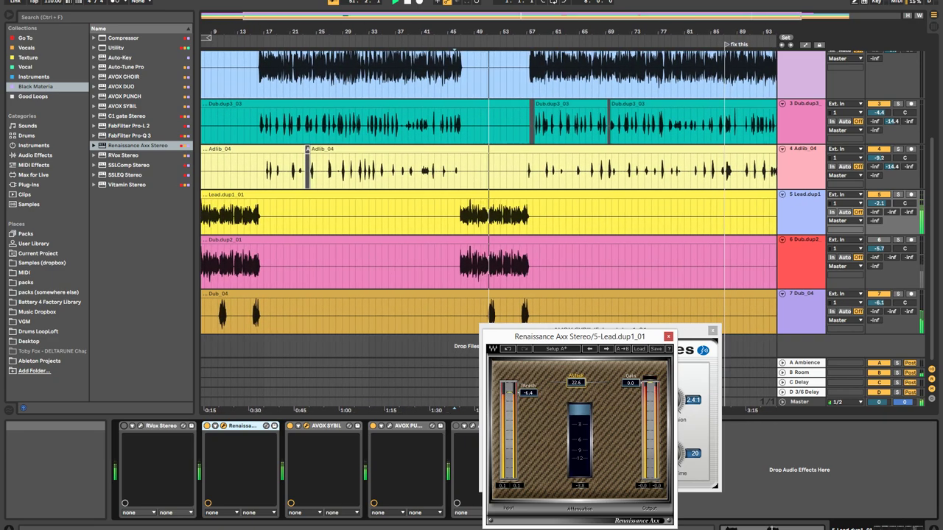
pyautogui.click(668, 337)
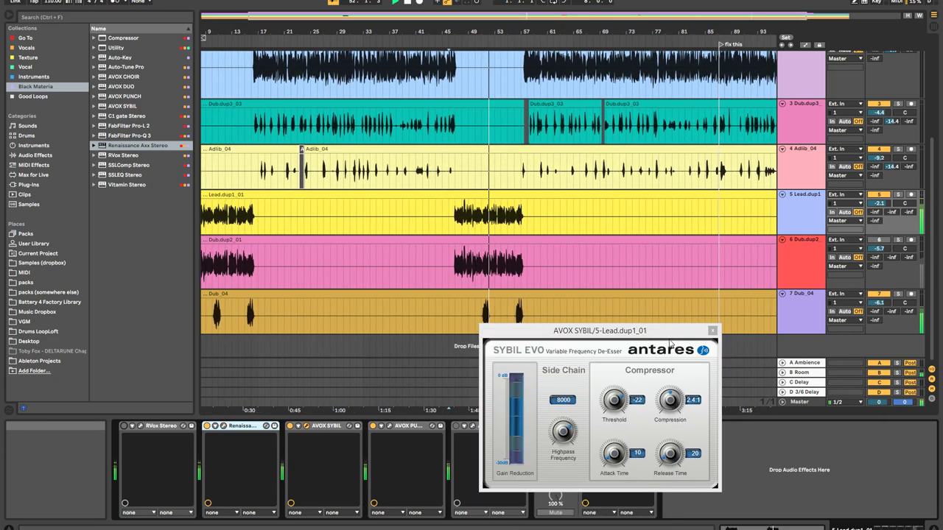
# Set the Lead.dup1_01 AVOX SYBIL to Threshold -17 and Highpass Frequency 9029, and check the track's AVOX PUNCH settings
pyautogui.moveTo(615, 404); pyautogui.dragTo(619, 398)
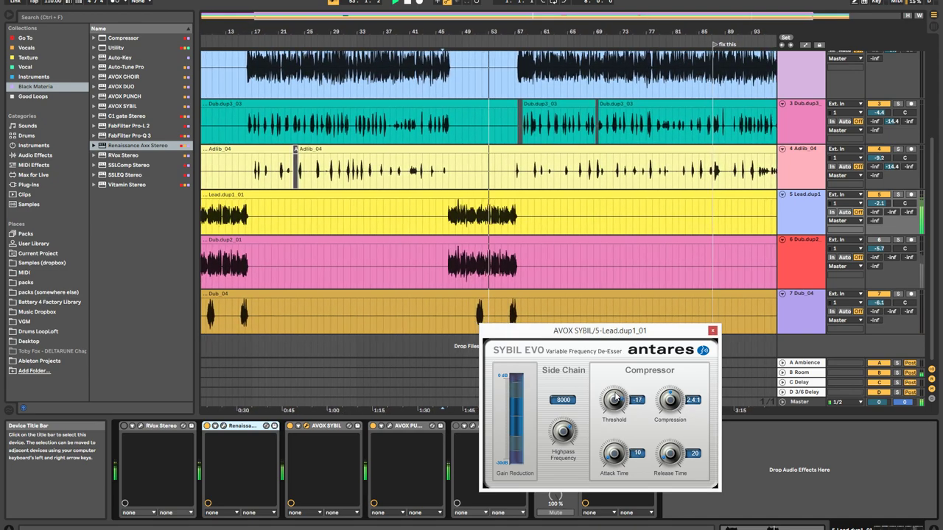
pyautogui.moveTo(563, 434); pyautogui.dragTo(562, 431)
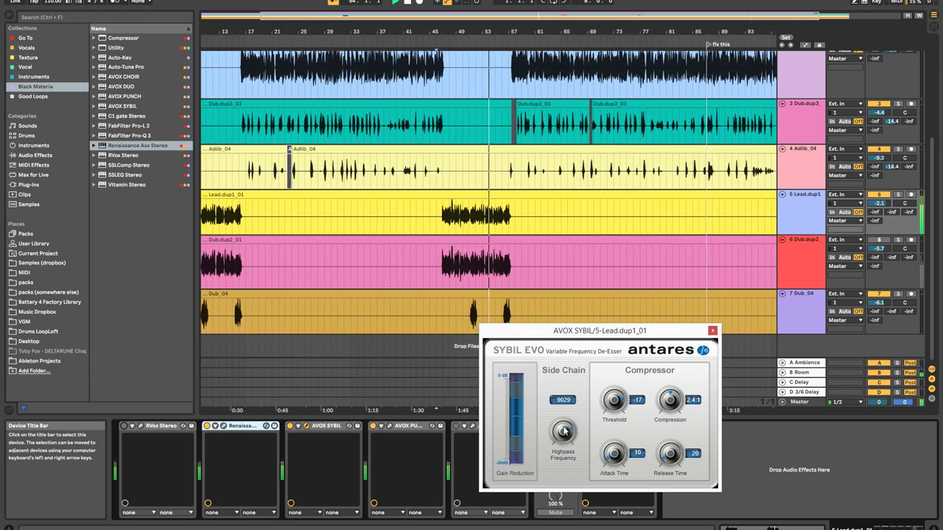
pyautogui.click(712, 333)
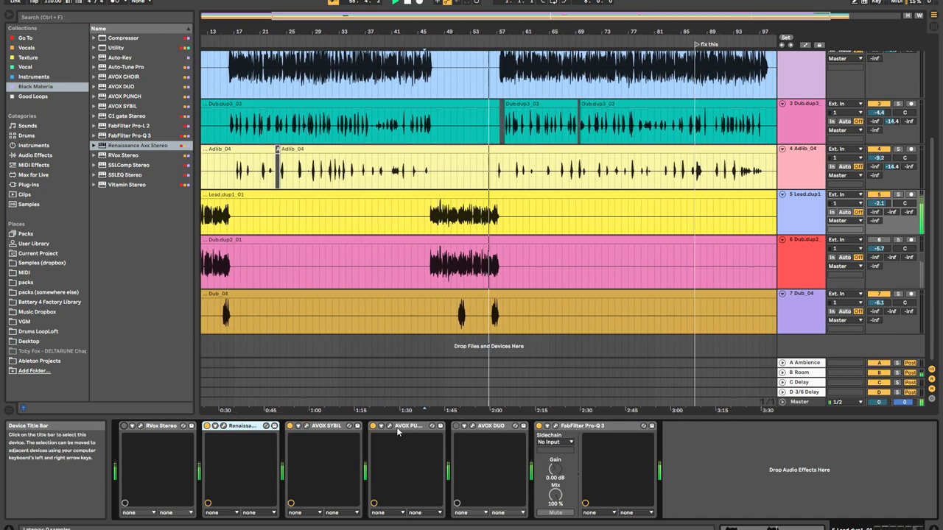
pyautogui.click(390, 427)
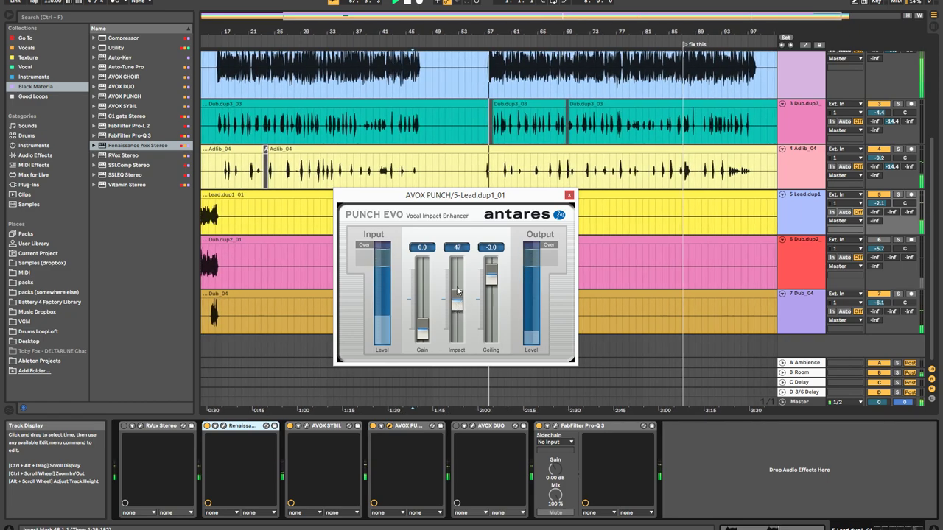
pyautogui.click(568, 195)
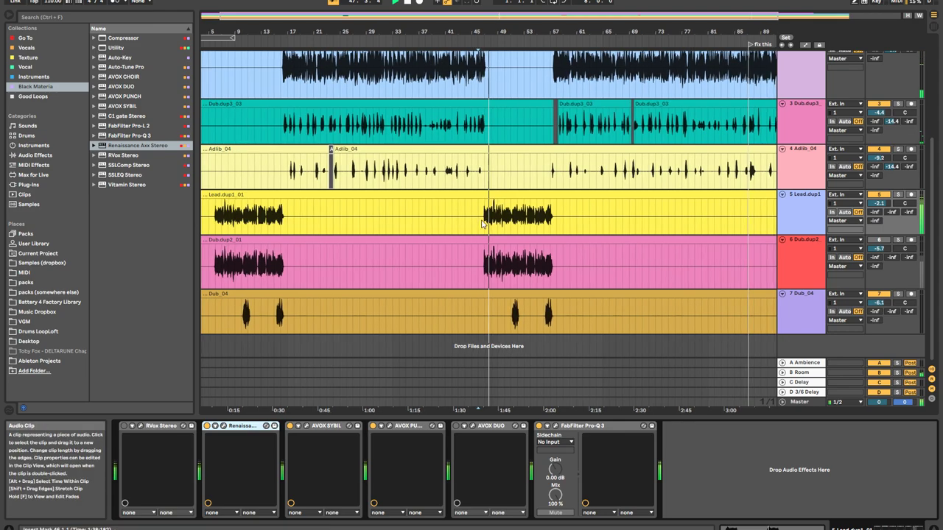
# Solo Lead.dup1_01, audition the vocal entry near bar 47, and split the clip before and after its first word
pyautogui.scroll(10, 482, 225)
pyautogui.scroll(4, 395, 216)
pyautogui.press('space')
pyautogui.click(897, 196)
pyautogui.press('space')
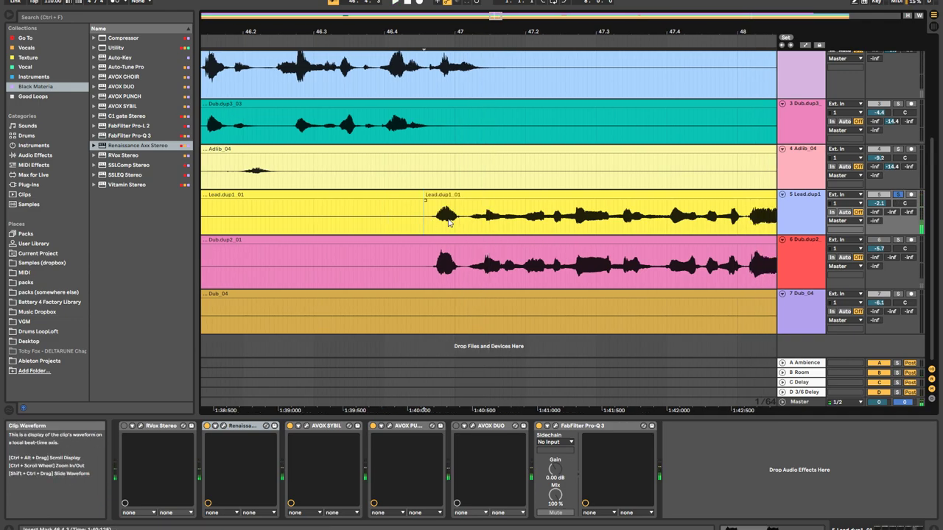
pyautogui.hotkey('ctrl', 'e')
# Lower the gain of the short first-word clip on Lead.dup1_01 to 5.69 dB and audition the entry with the track unsoloed
pyautogui.doubleClick(444, 194)
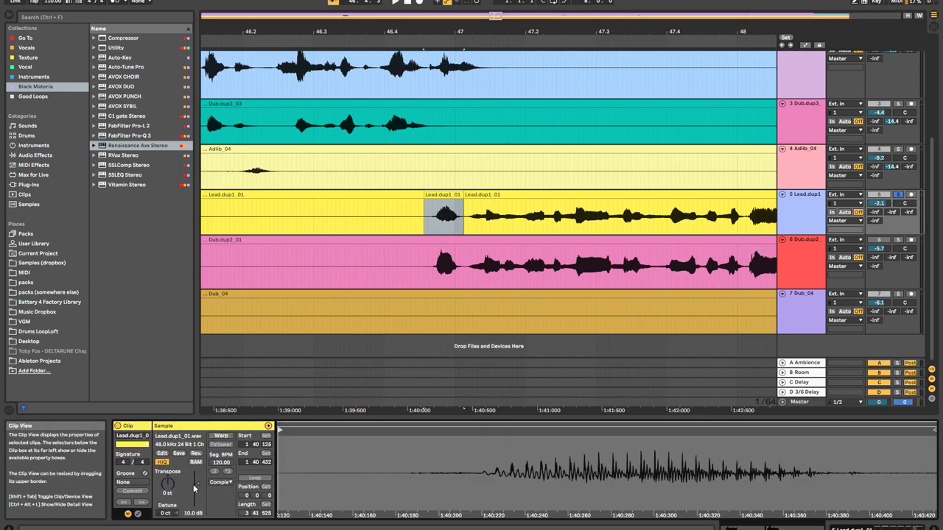
pyautogui.click(362, 228)
pyautogui.press('space')
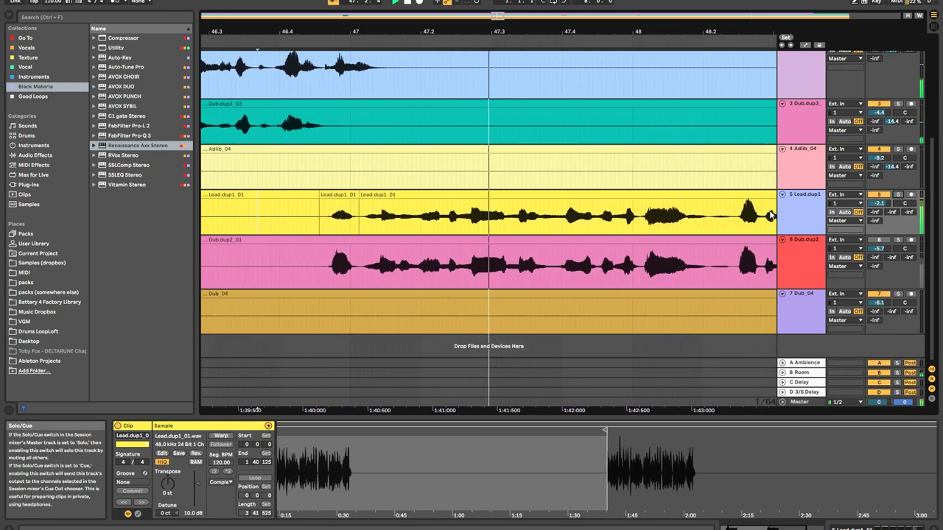
pyautogui.click(244, 224)
pyautogui.press('space')
pyautogui.press('space')
pyautogui.scroll(-4, 245, 223)
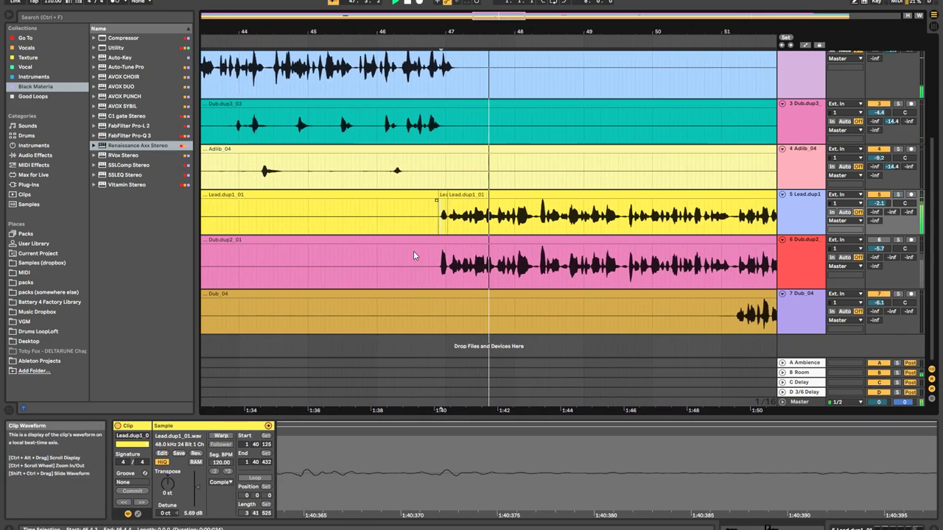
pyautogui.click(363, 228)
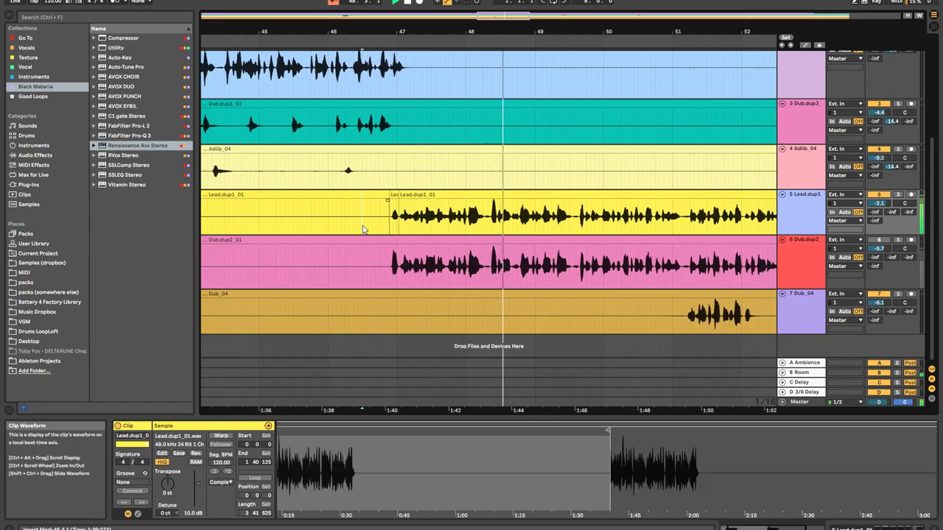
# Show the Lead.dup1_01 device chain again and set the beat track's volume to -6.8 dB during playback
pyautogui.scroll(-3, 362, 228)
pyautogui.click(441, 230)
pyautogui.hotkey('shift', 'Tab')
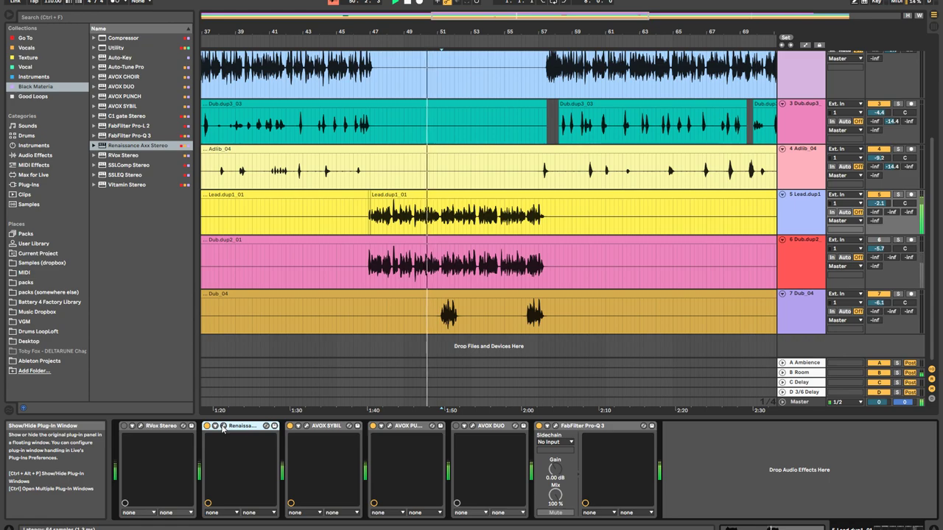
pyautogui.scroll(5, 861, 222)
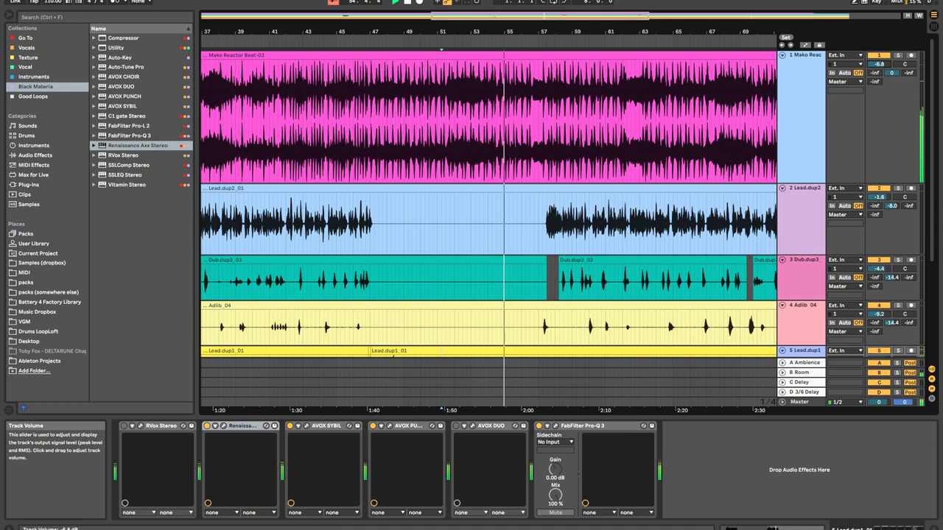
pyautogui.scroll(-5, 625, 263)
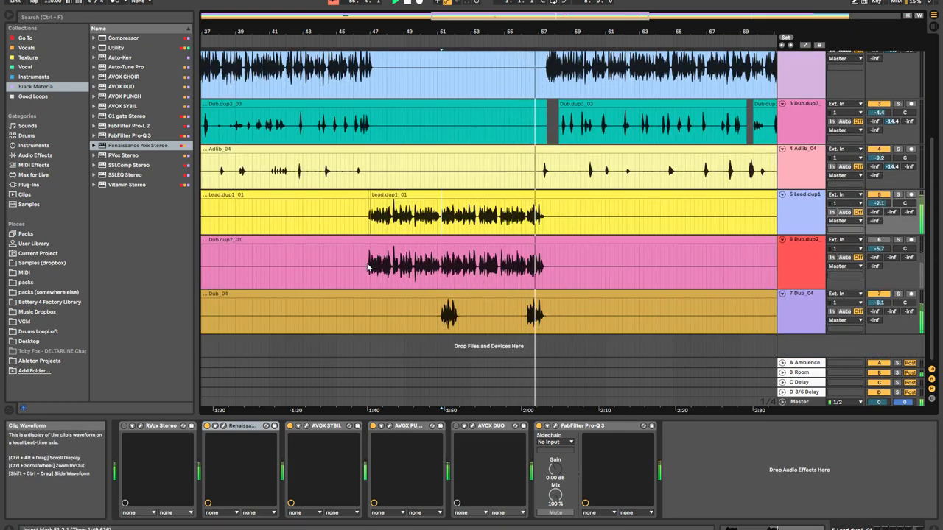
# Play from just before bar 47, unmute the Dub.dup2_01 track, and raise its volume to -4.3 dB
pyautogui.click(367, 266)
pyautogui.press('space')
pyautogui.press('space')
pyautogui.click(878, 232)
pyautogui.click(878, 238)
pyautogui.moveTo(884, 249); pyautogui.dragTo(885, 238)
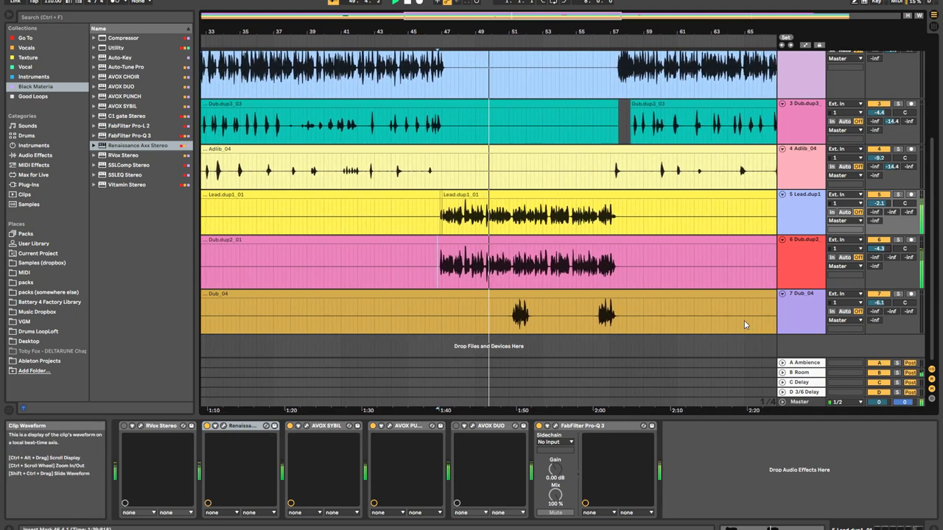
# Insert AVOX SYBIL between RVox and AVOX DUO in the Dub_04 device chain
pyautogui.click(803, 311)
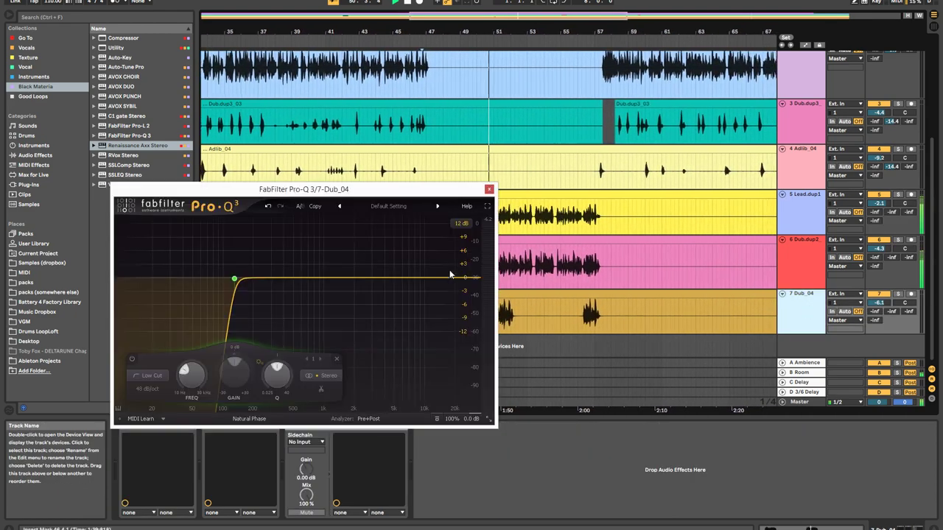
pyautogui.click(488, 190)
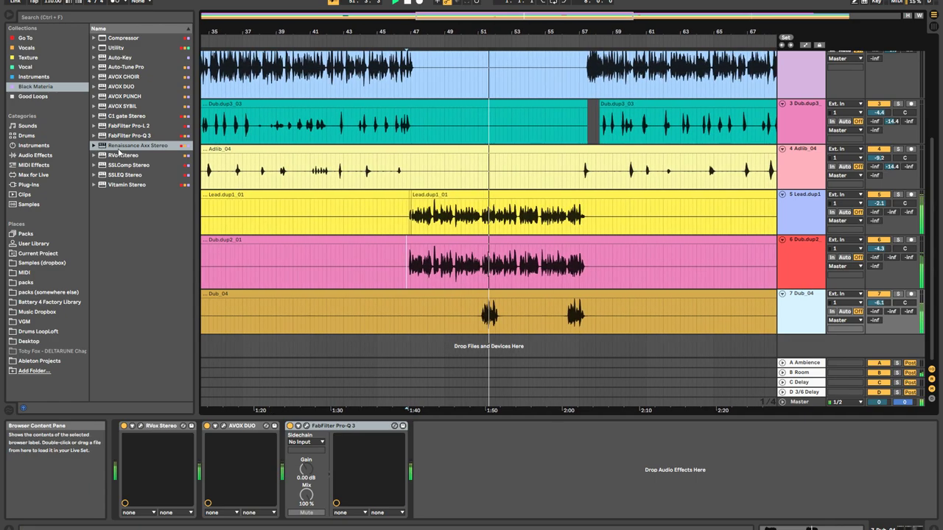
pyautogui.moveTo(126, 109)
pyautogui.mouseDown()
pyautogui.moveTo(235, 458)
pyautogui.moveTo(223, 477)
pyautogui.mouseUp()
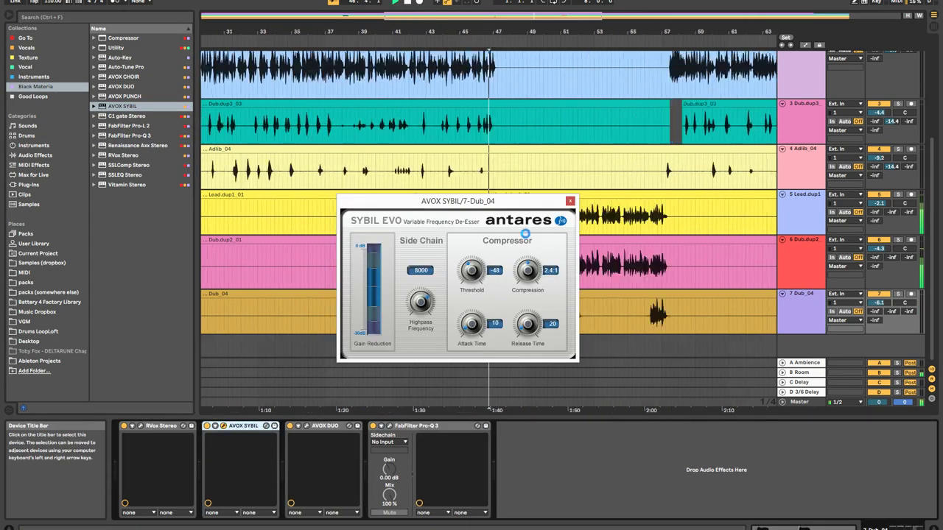
pyautogui.click(569, 200)
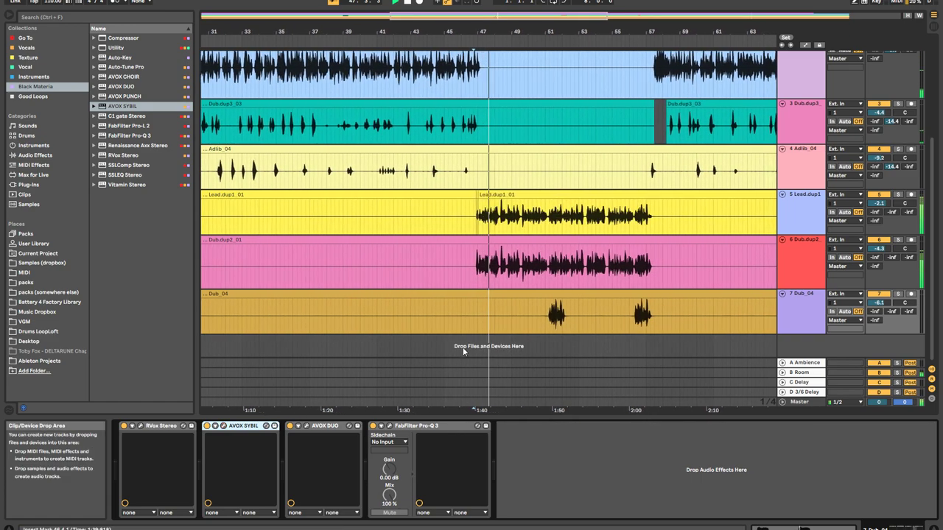
# Set the SYBIL de-esser on Dub_04 to a highpass frequency of 8365 and a threshold of -56 during playback
pyautogui.click(157, 427)
pyautogui.click(124, 427)
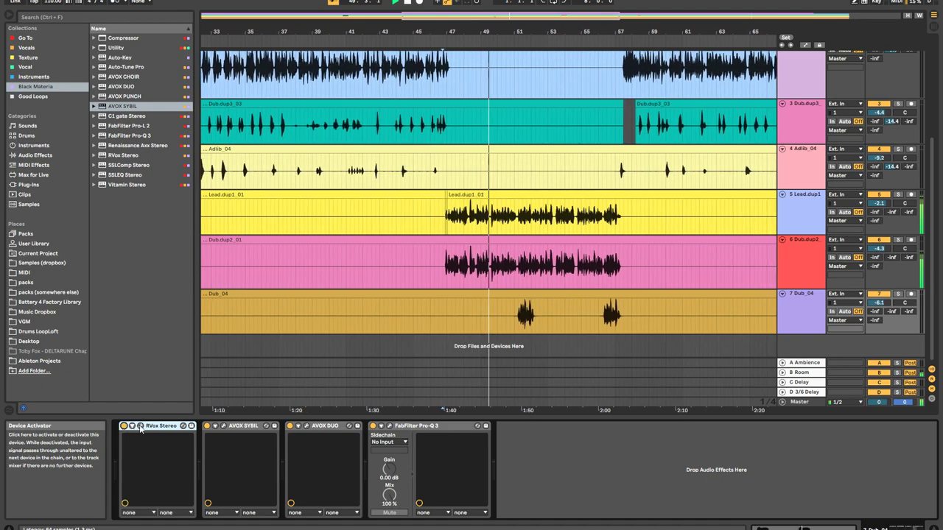
pyautogui.click(224, 426)
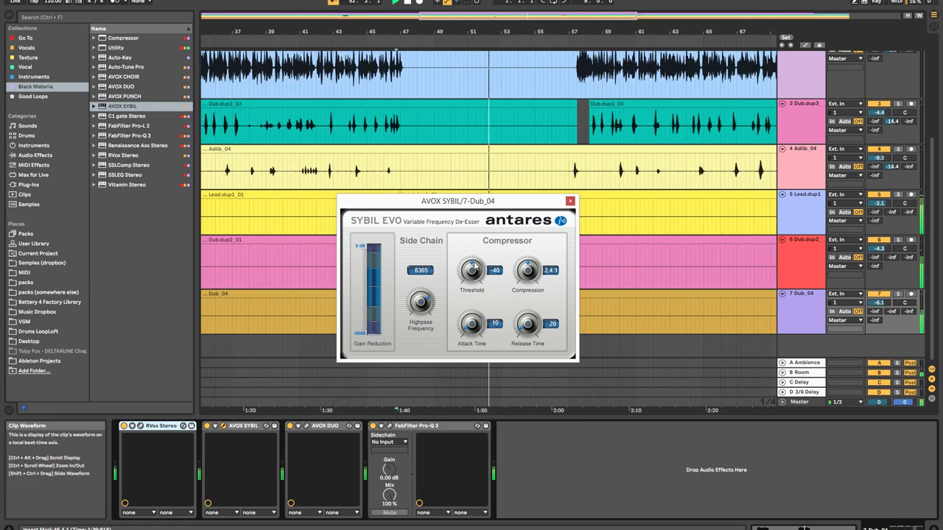
pyautogui.click(569, 201)
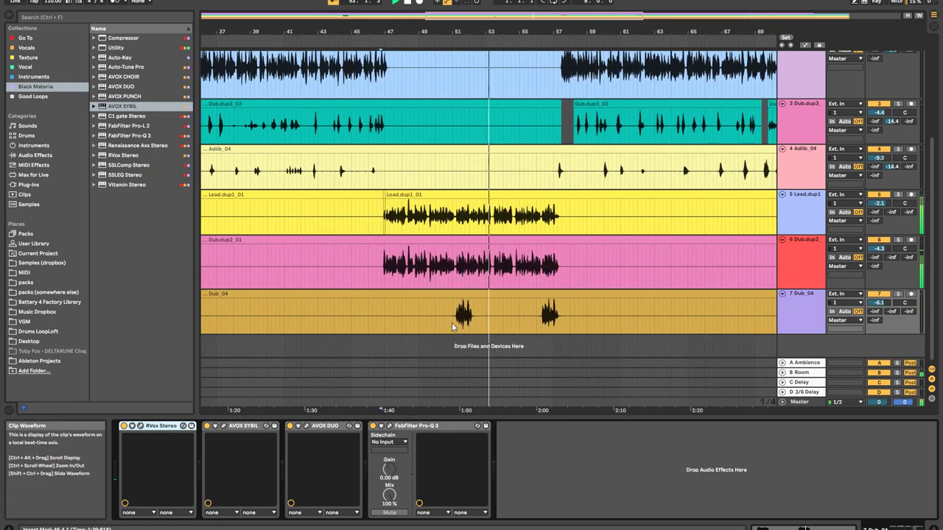
pyautogui.click(223, 425)
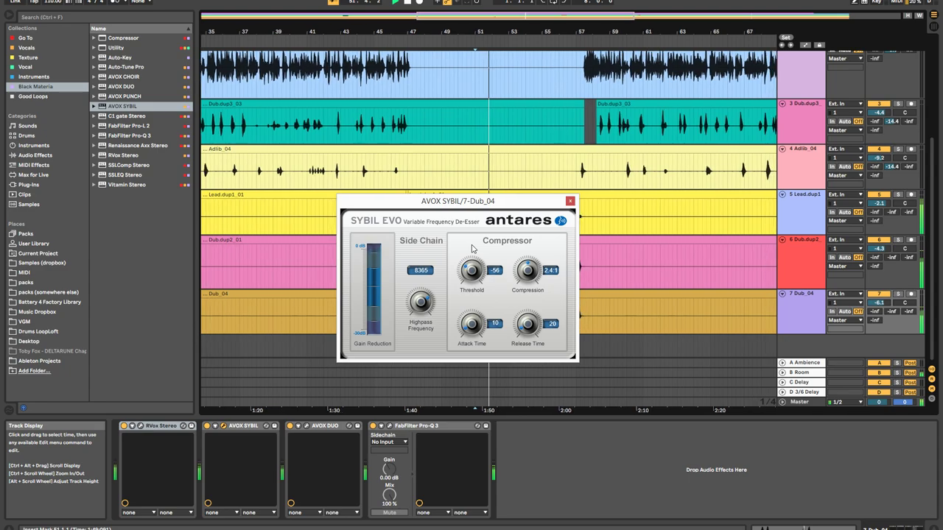
pyautogui.click(569, 201)
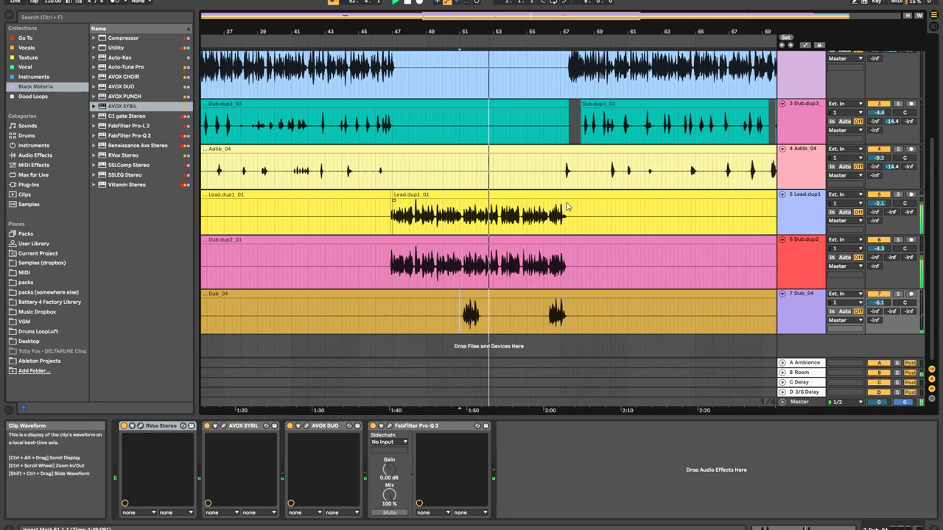
# Check the AVOX DUO settings on Dub_04 and the Pro-Q 3 curve on Dub.dup2_01
pyautogui.click(308, 426)
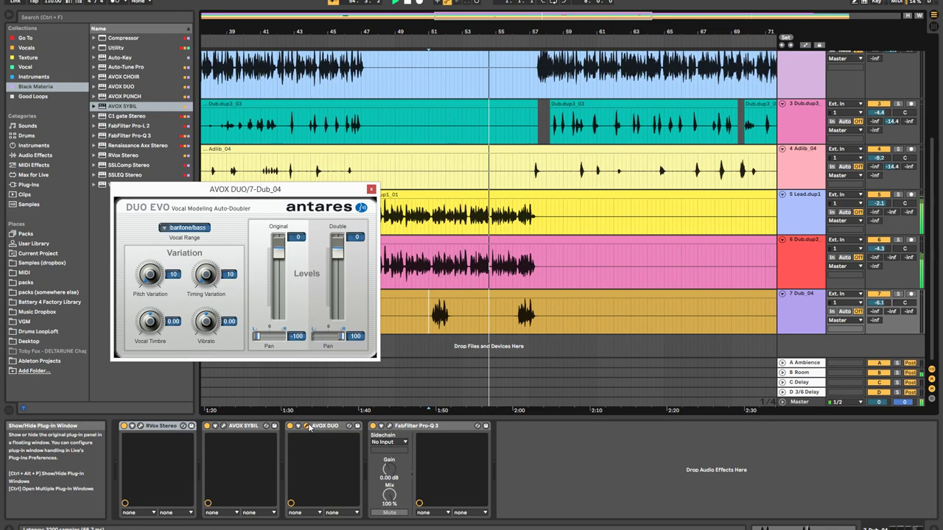
pyautogui.click(307, 427)
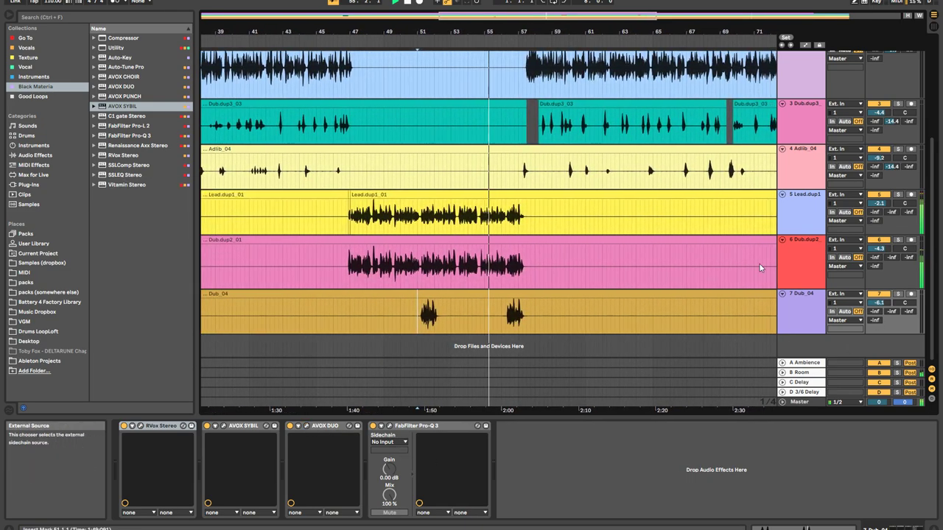
pyautogui.click(799, 257)
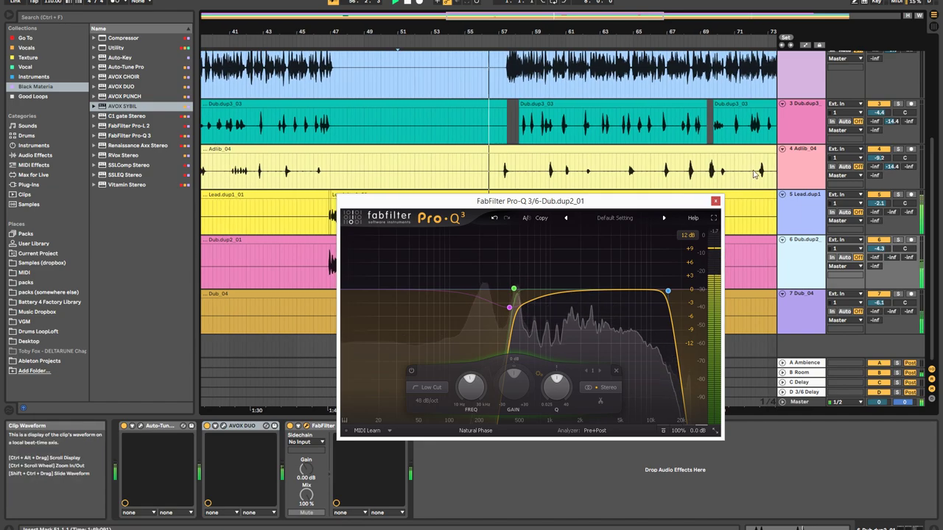
pyautogui.click(714, 201)
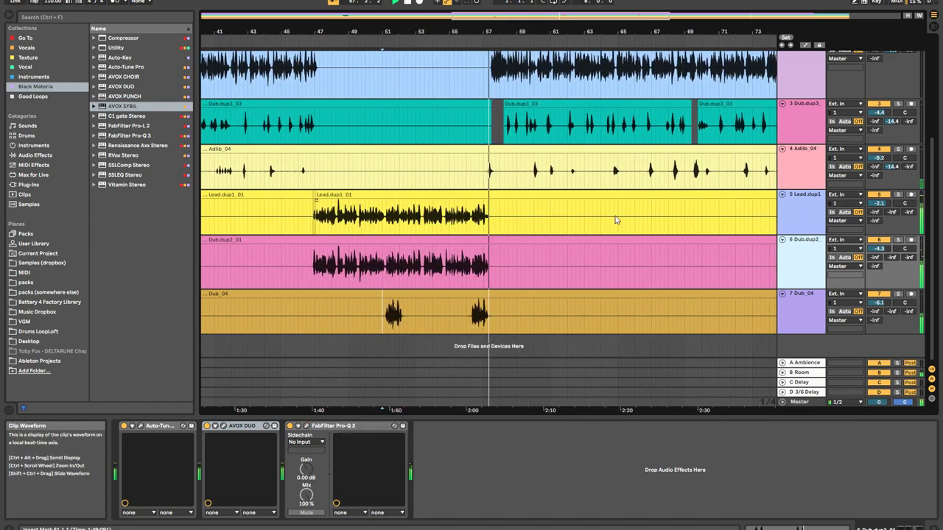
# Solo Dub.dup2_01 from just before bar 47 and add AVOX PUNCH before AVOX DUO with Impact at 38
pyautogui.click(280, 279)
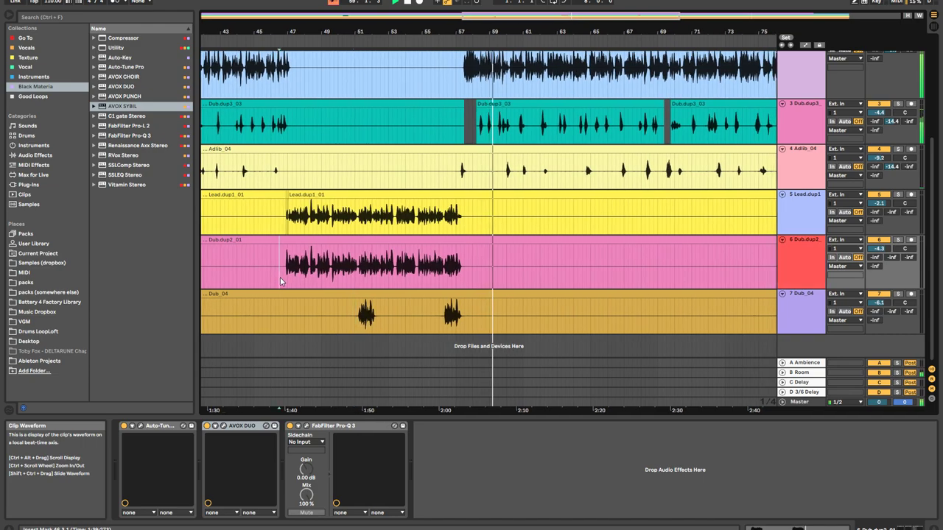
pyautogui.press('space')
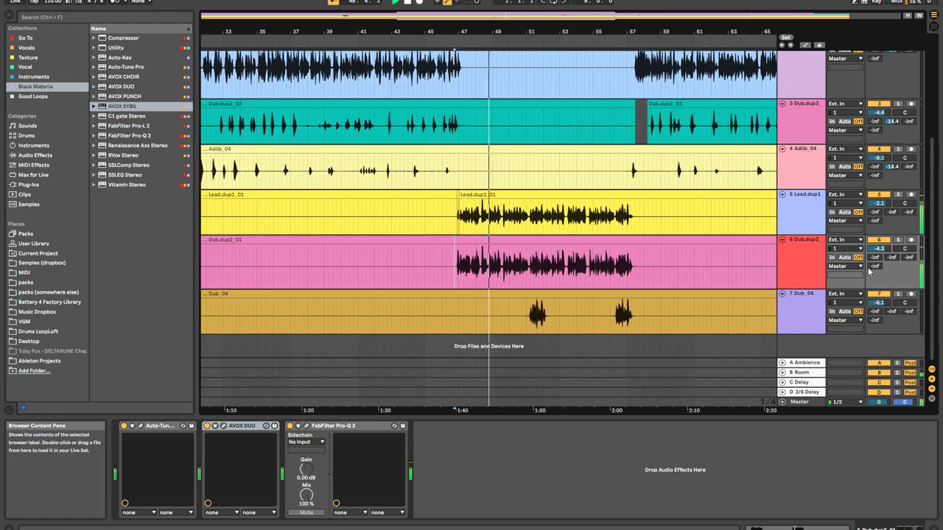
pyautogui.click(898, 240)
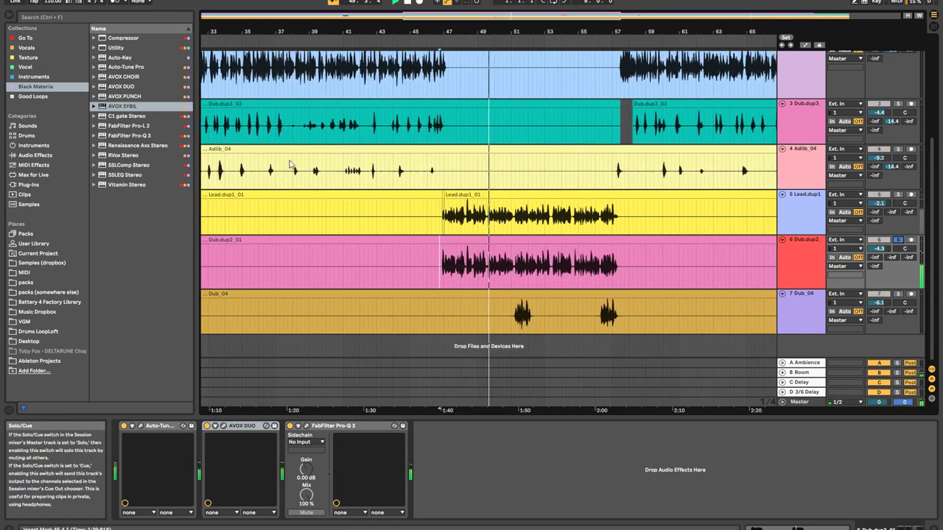
pyautogui.doubleClick(123, 96)
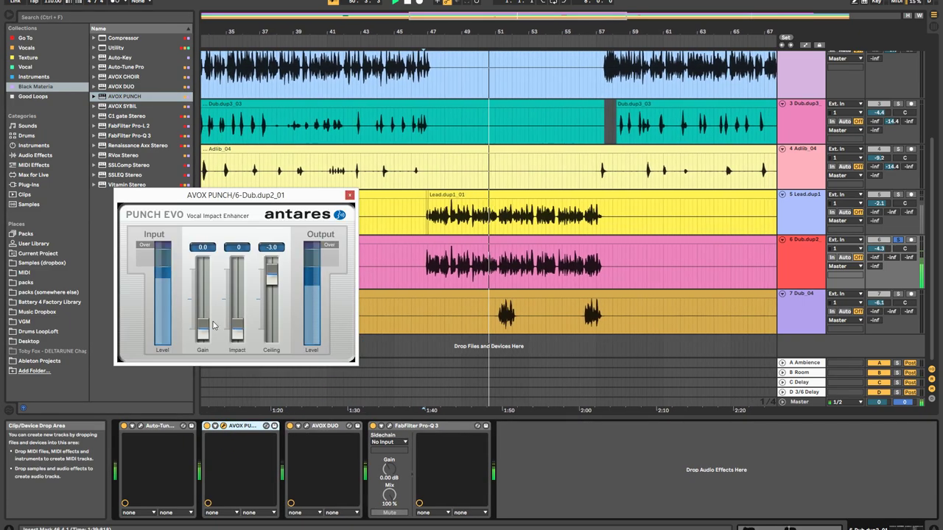
pyautogui.moveTo(234, 295); pyautogui.dragTo(229, 311)
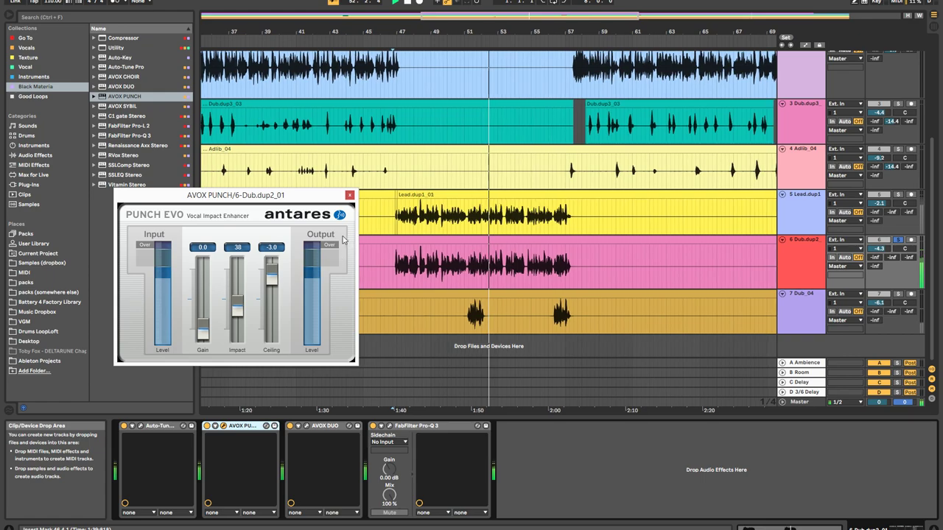
pyautogui.click(350, 196)
# Audition Lead.dup1_01 and Dub.dup2_01 soloed together
pyautogui.click(898, 240)
pyautogui.click(899, 195)
pyautogui.click(897, 241)
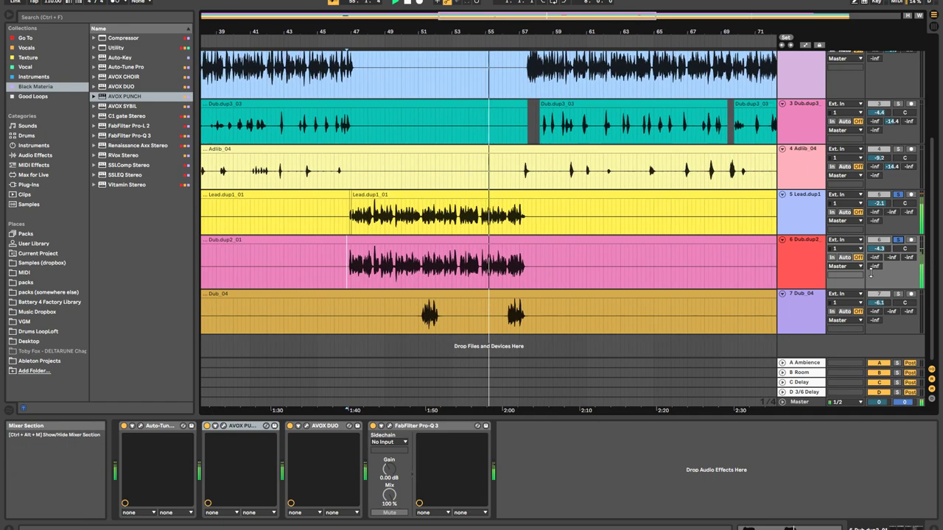
# Unsolo the vocal tracks and set the Mako Reactor Beat-03 track's volume to -5.2 dB
pyautogui.click(814, 219)
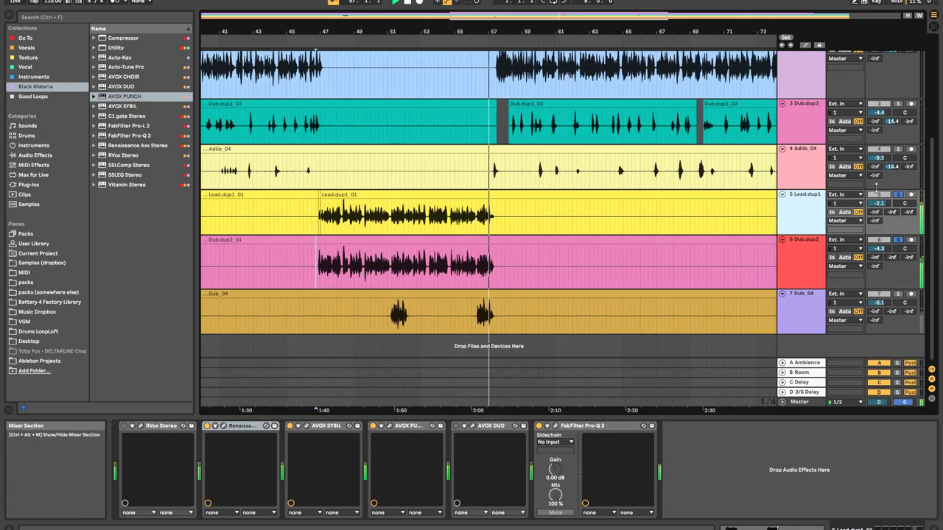
pyautogui.scroll(5, 590, 216)
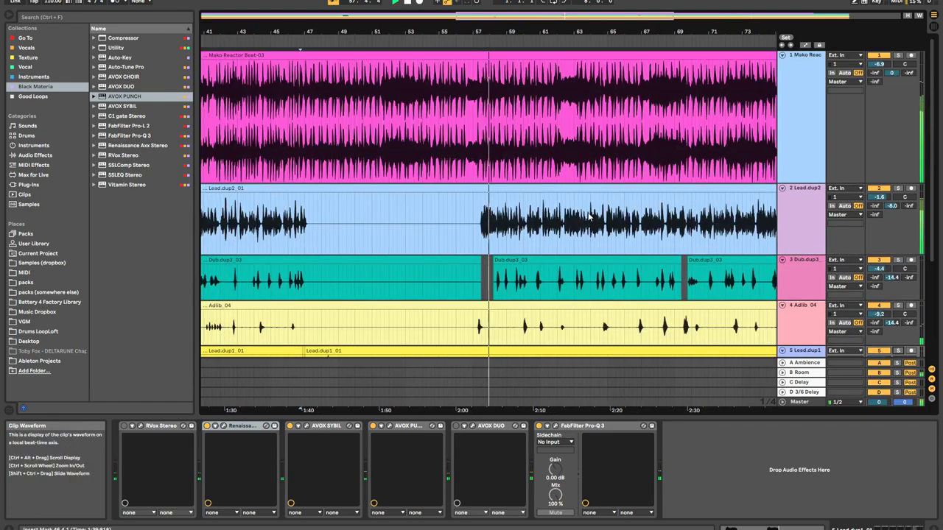
pyautogui.moveTo(878, 64); pyautogui.dragTo(878, 55)
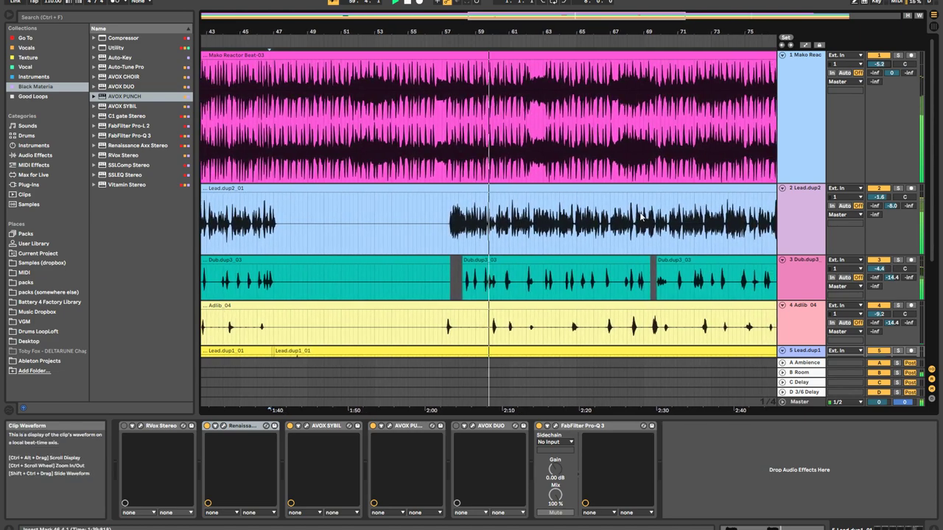
# Replace Auto-Key with FabFilter Pro-Q 3 on the Mako Reactor Beat-03 track and rename the track "beat"
pyautogui.click(491, 220)
pyautogui.scroll(-5, 492, 214)
pyautogui.click(492, 174)
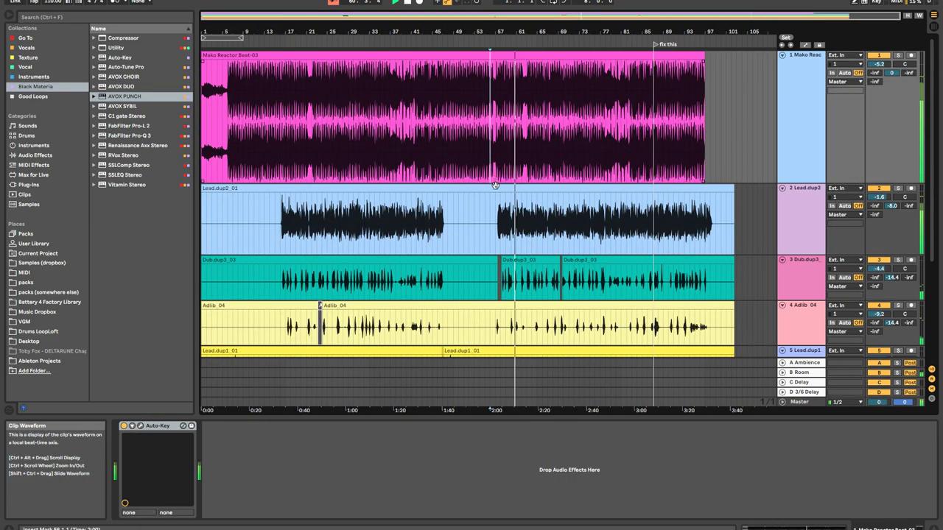
pyautogui.click(140, 137)
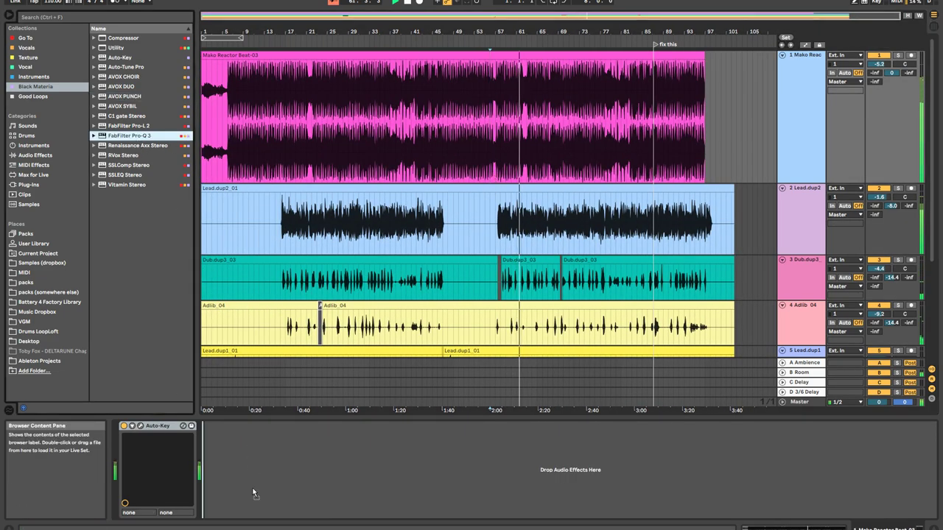
pyautogui.moveTo(252, 490); pyautogui.dragTo(243, 492)
pyautogui.moveTo(274, 201); pyautogui.dragTo(288, 166)
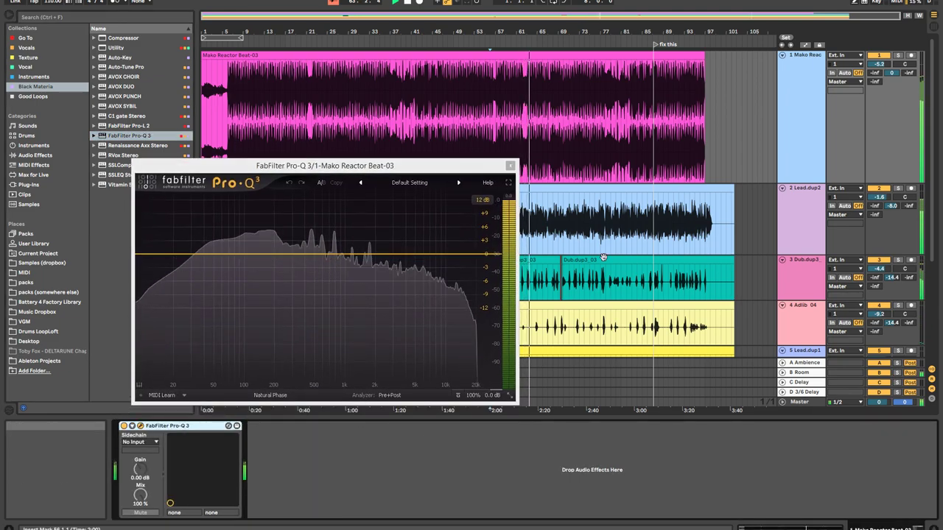
pyautogui.click(815, 101)
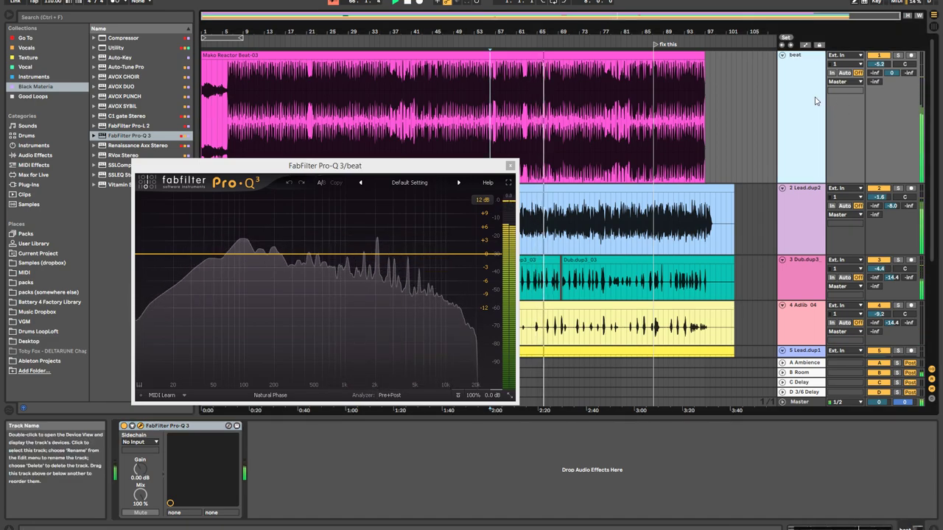
pyautogui.click(510, 165)
# Overlay the beat track's spectrum in the Pro-Q 3 analyzer on Lead.dup2_01 and enlarge the EQ window
pyautogui.click(538, 216)
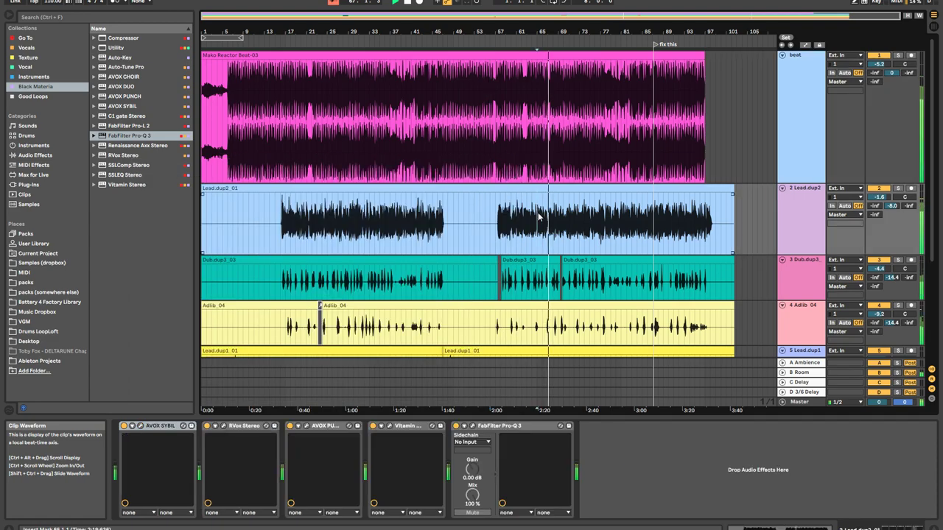
pyautogui.click(470, 425)
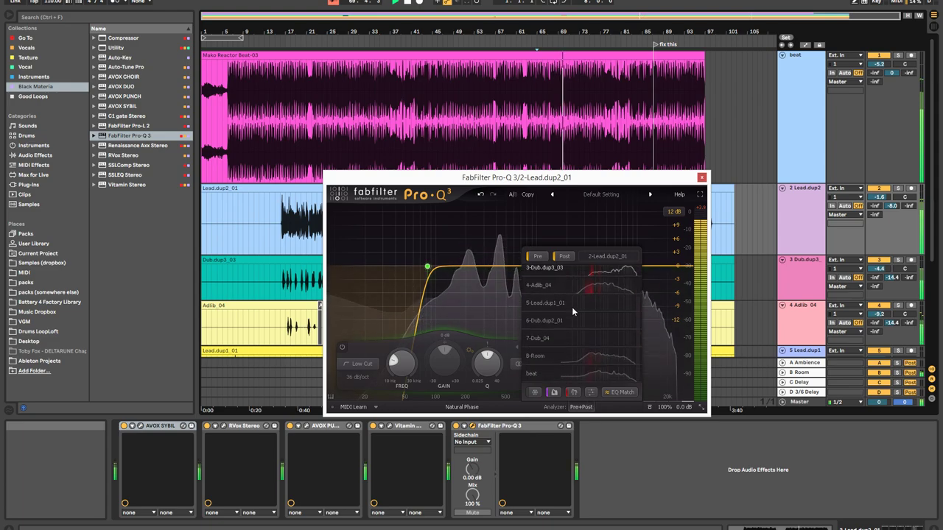
pyautogui.click(570, 377)
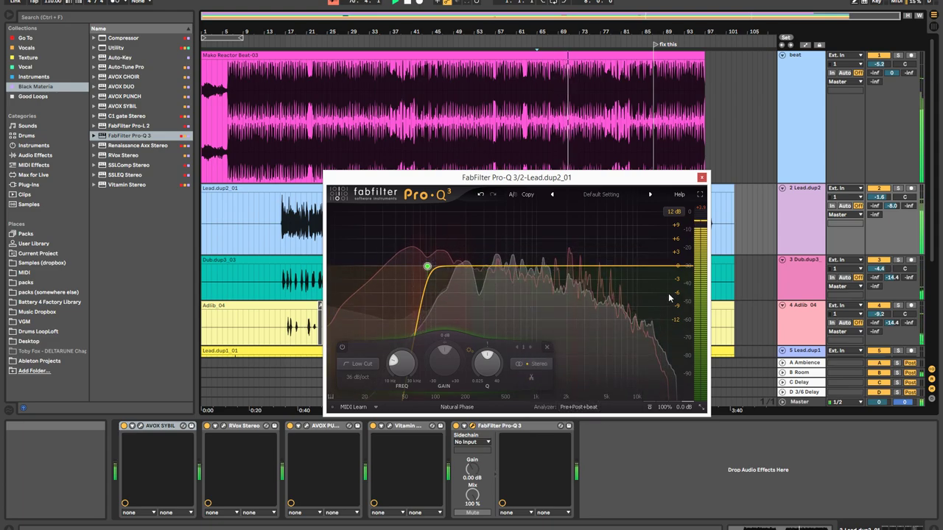
pyautogui.click(702, 406)
pyautogui.click(728, 402)
pyautogui.moveTo(617, 181); pyautogui.dragTo(317, 163)
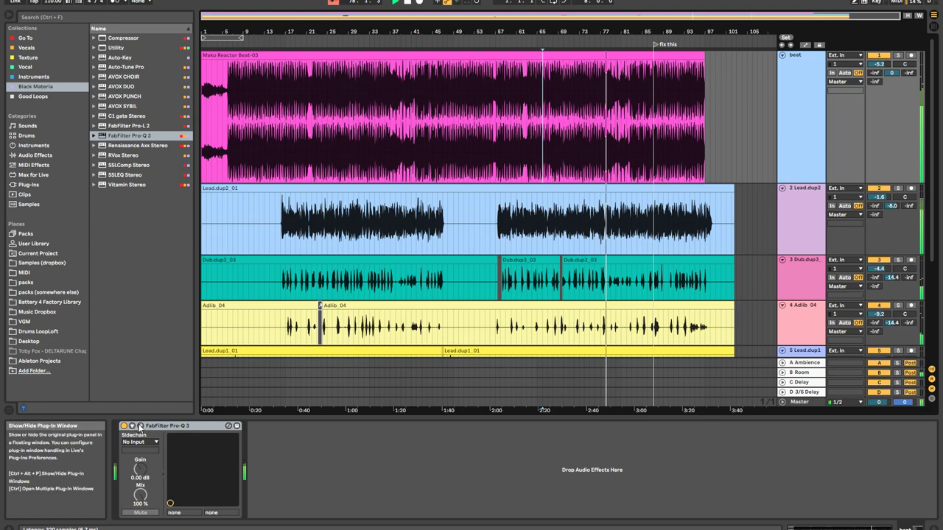
# Rename the Lead.dup2_01 track "lead vox"
pyautogui.click(139, 426)
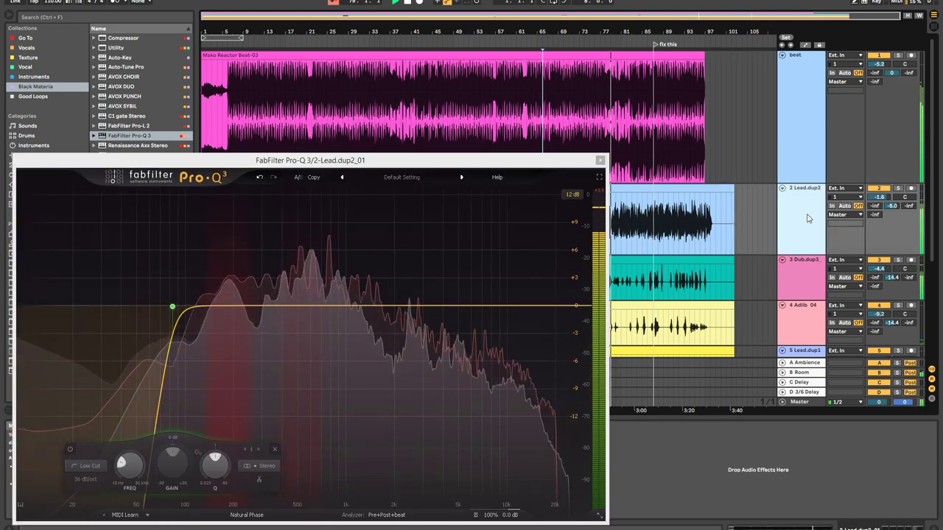
pyautogui.write('x')
pyautogui.press('Return')
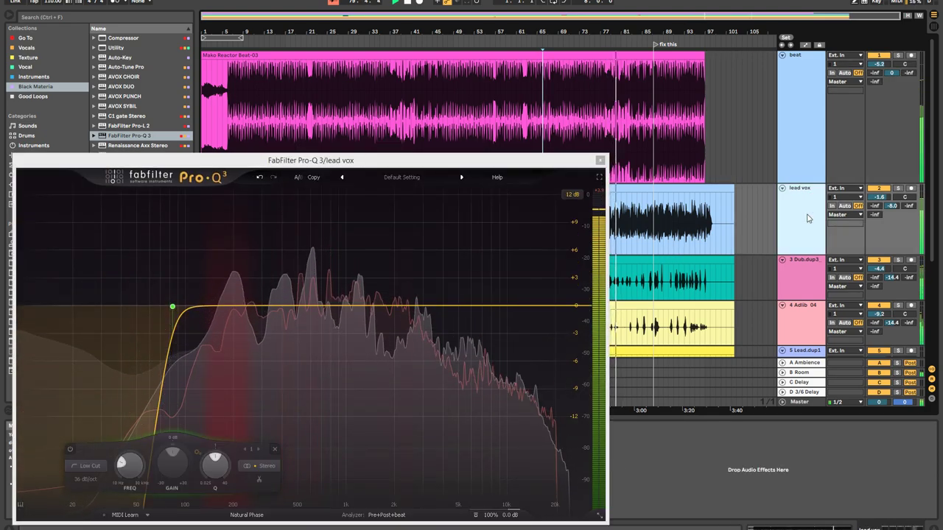
# Open Pro-Q 3 on the beat track full screen and overlay the lead vox spectrum in its analyzer
pyautogui.click(837, 139)
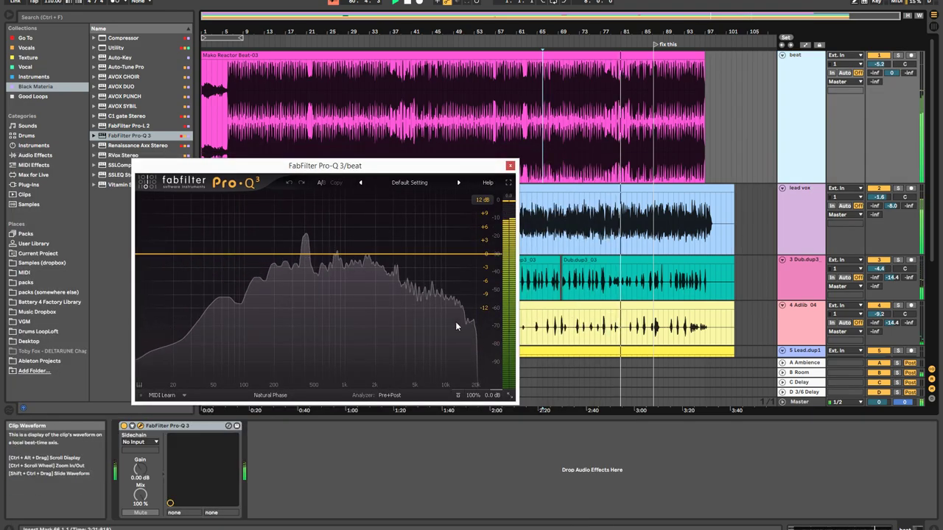
pyautogui.click(401, 396)
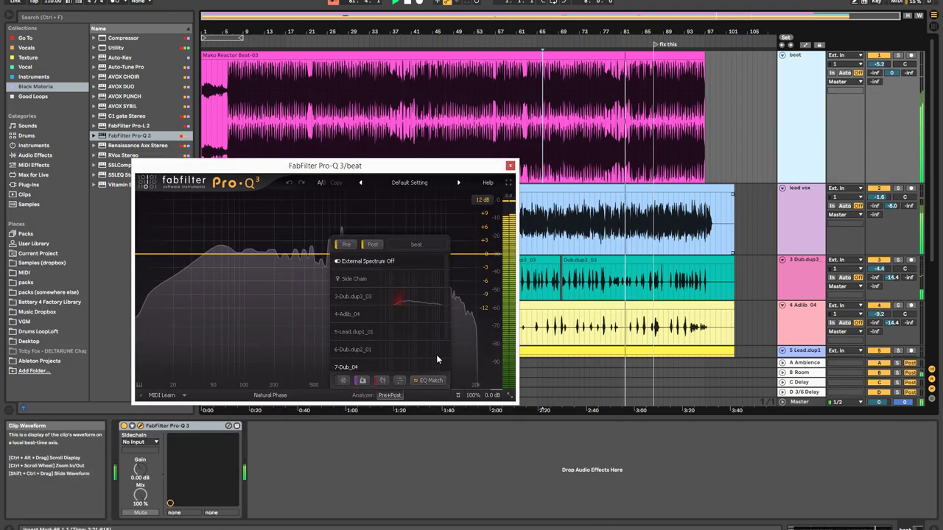
pyautogui.click(508, 183)
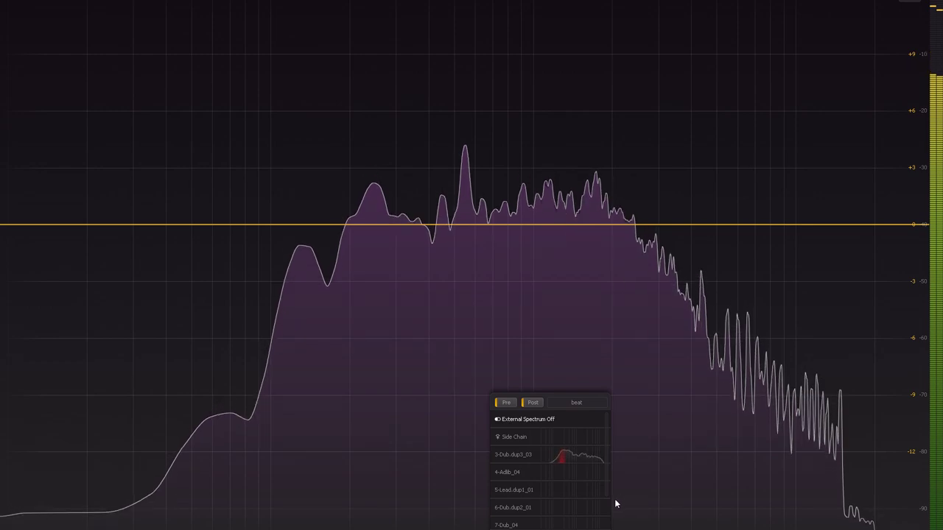
pyautogui.scroll(-2, 563, 452)
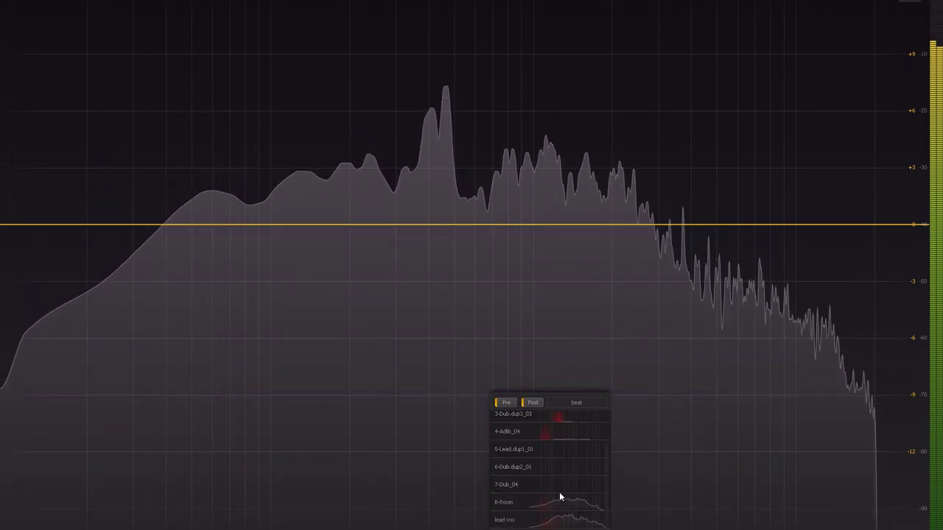
pyautogui.scroll(2, 529, 478)
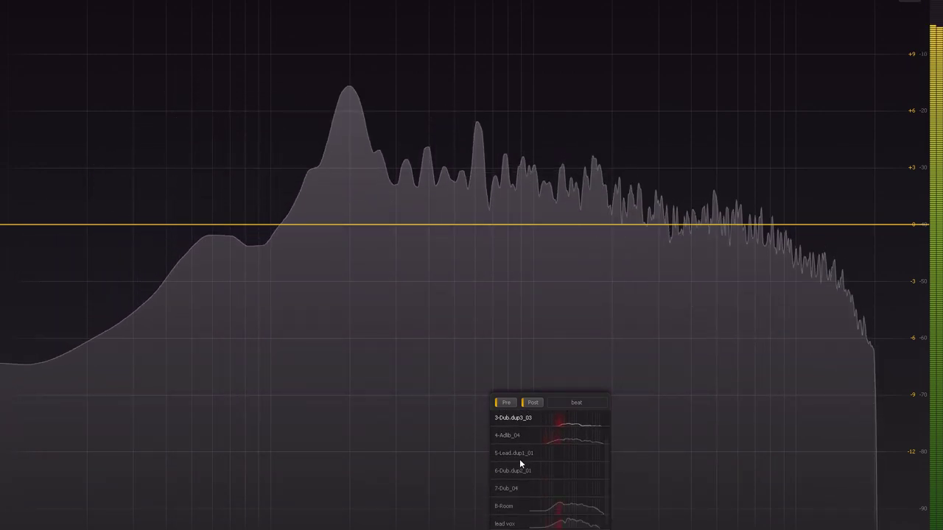
pyautogui.scroll(-2, 523, 471)
pyautogui.click(506, 519)
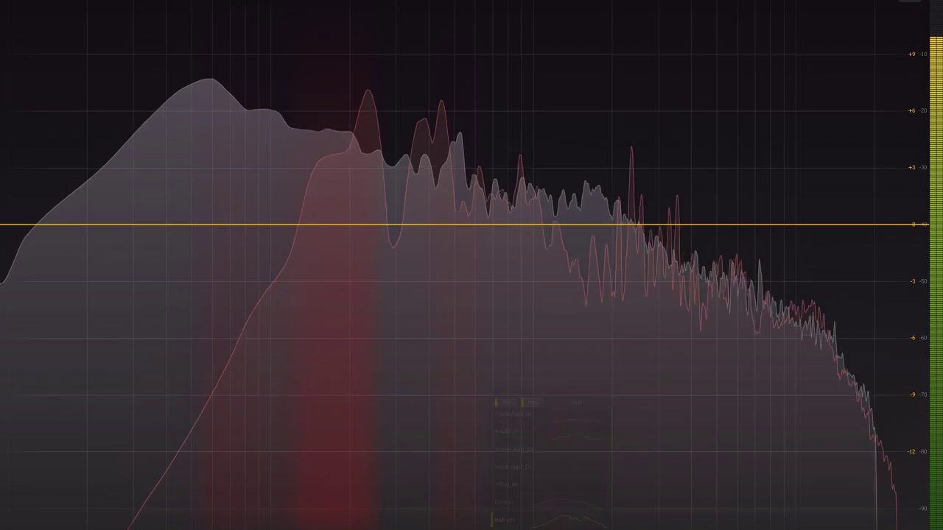
# Add a bell cut of about 1.5 dB near 495 Hz to the beat EQ, limited to the mid channel
pyautogui.moveTo(419, 225); pyautogui.dragTo(439, 263)
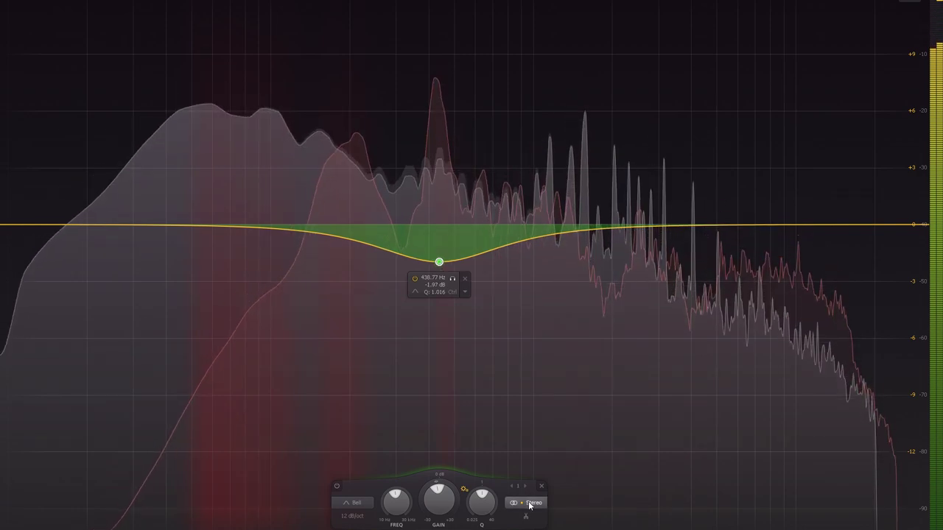
pyautogui.click(528, 502)
pyautogui.click(531, 481)
pyautogui.moveTo(438, 265)
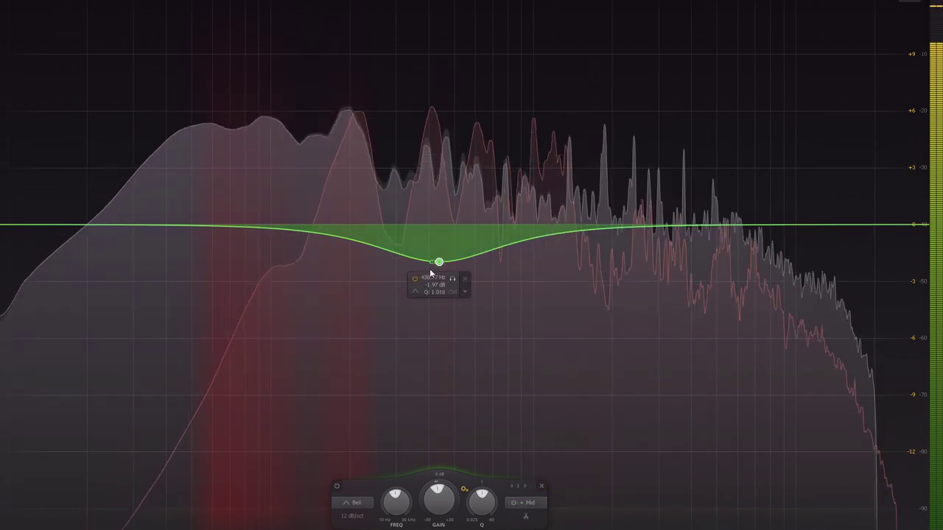
pyautogui.moveTo(437, 265); pyautogui.dragTo(450, 253)
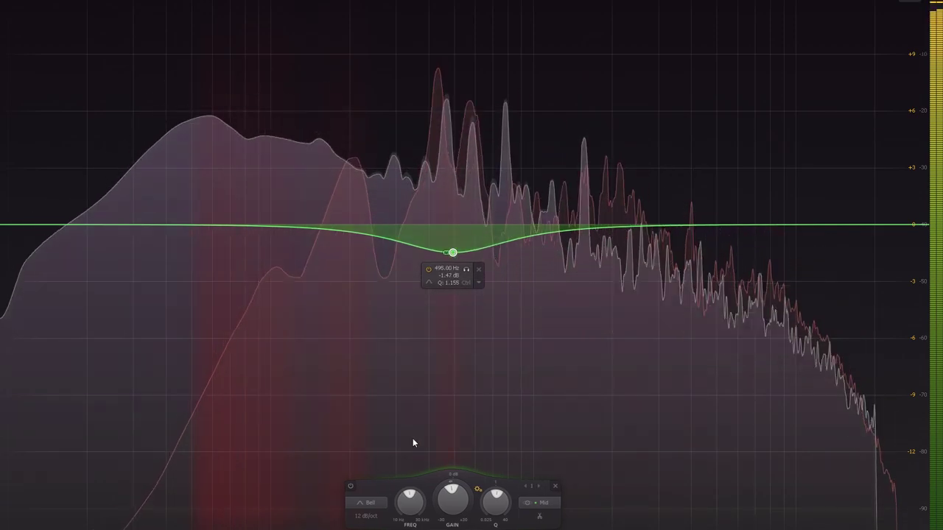
# Set the mid cut's slope to 24 dB/oct, narrow its Q to about 1.7 and deepen it to about -2.3 dB near 476 Hz
pyautogui.click(367, 517)
pyautogui.click(379, 470)
pyautogui.moveTo(489, 268)
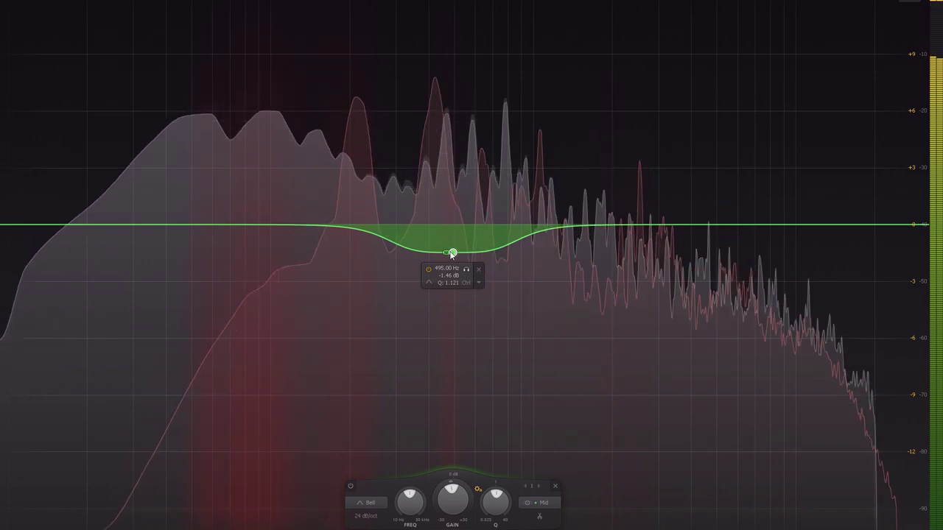
pyautogui.moveTo(447, 254); pyautogui.dragTo(442, 254)
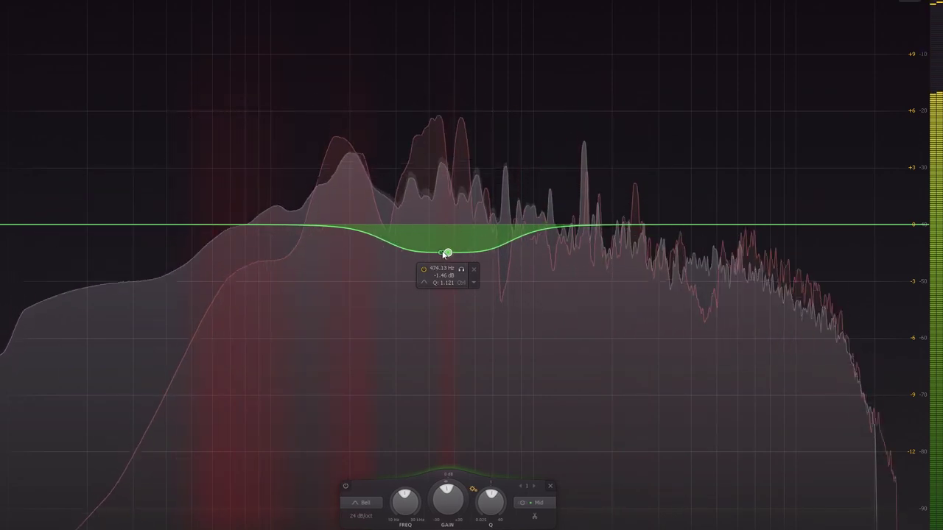
pyautogui.scroll(4, 444, 254)
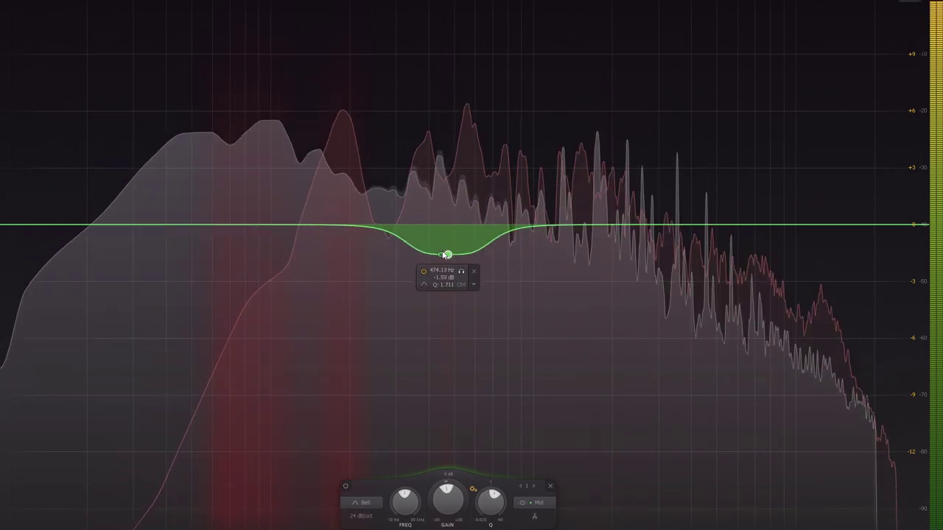
pyautogui.moveTo(444, 254); pyautogui.dragTo(448, 266)
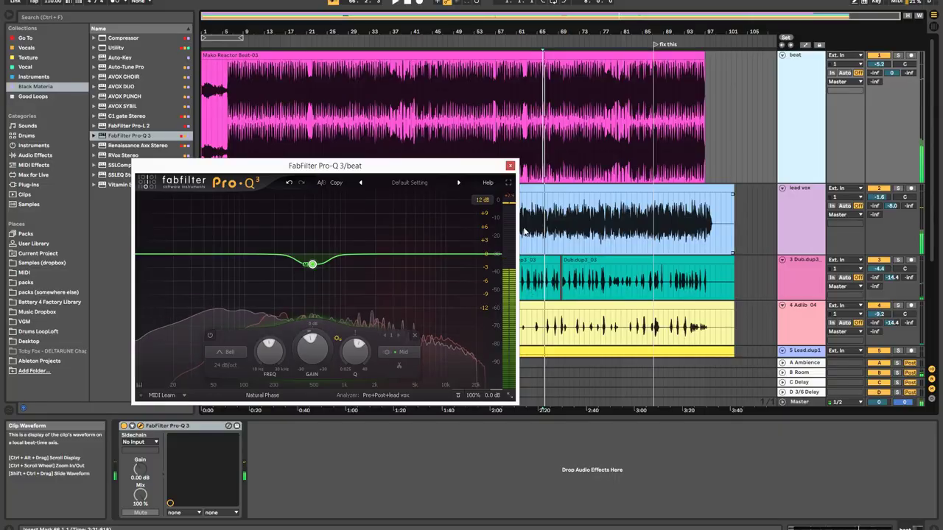
# Play the song from where the full beat starts at bar 5 and check the external spectrum sources in the lead vox EQ
pyautogui.click(405, 2)
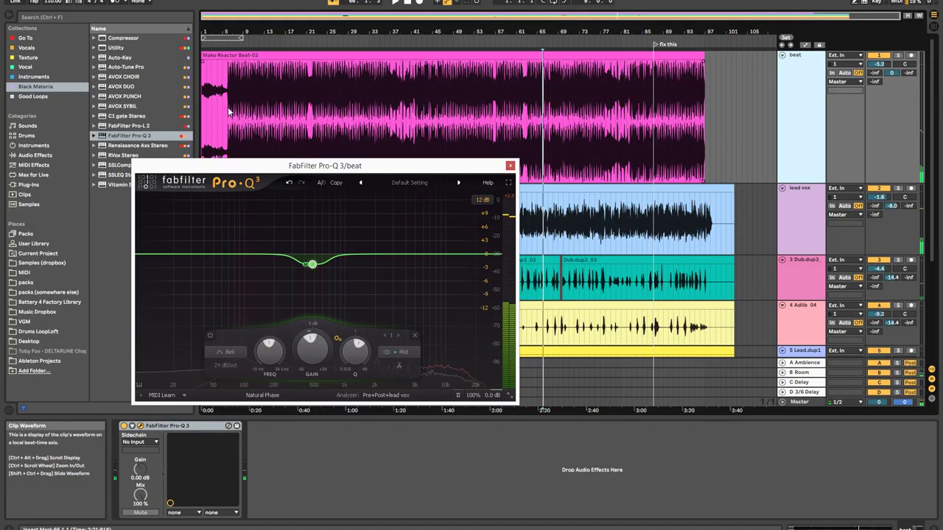
pyautogui.click(228, 112)
pyautogui.press('space')
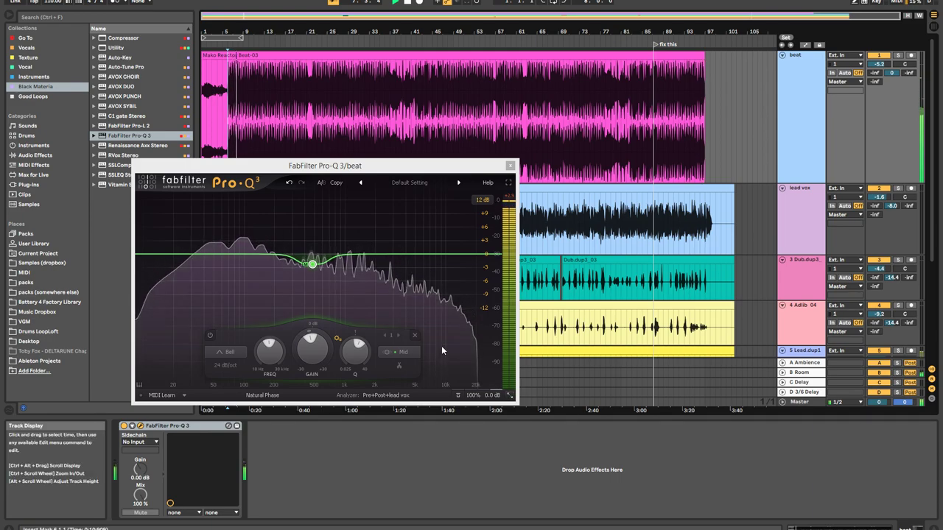
pyautogui.moveTo(428, 314)
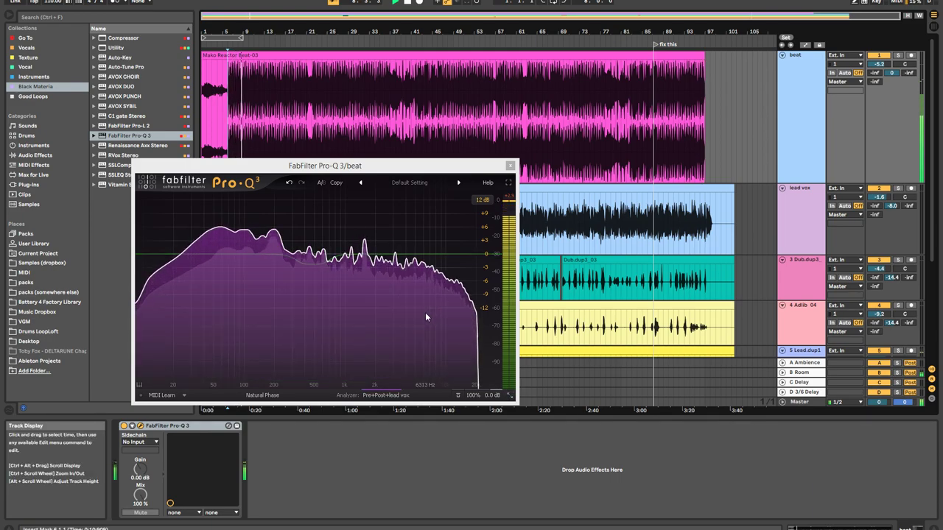
pyautogui.click(570, 189)
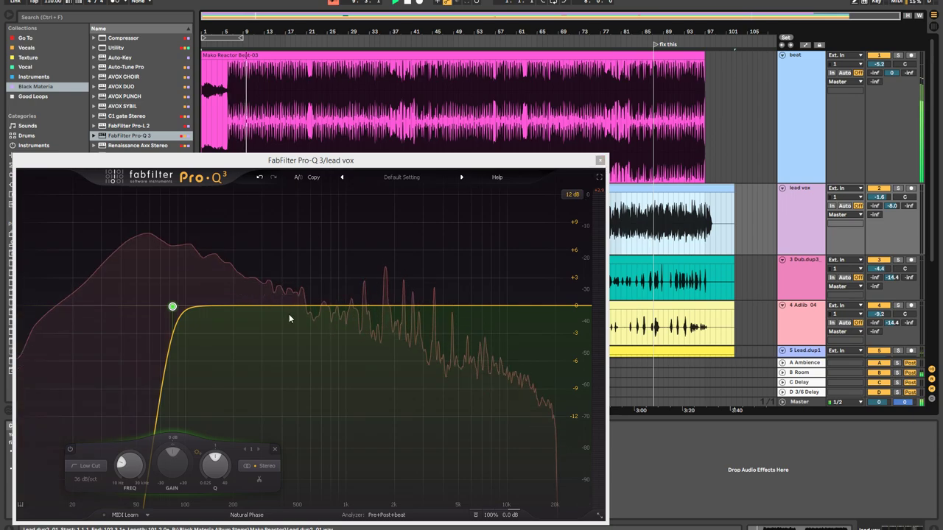
pyautogui.click(375, 514)
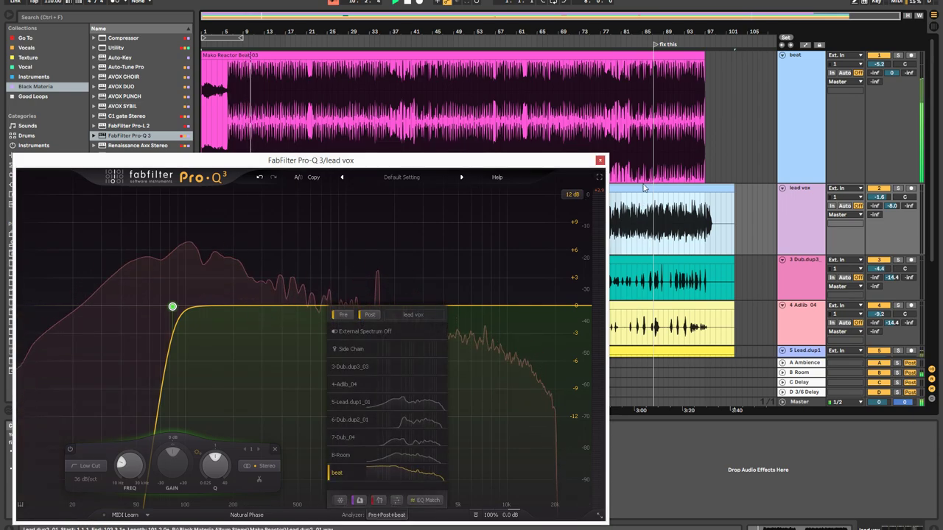
pyautogui.click(600, 160)
# Play from the start of the lead vocal and add a bell boost of about 1.9 dB near 196 Hz in the lead vox EQ
pyautogui.click(331, 222)
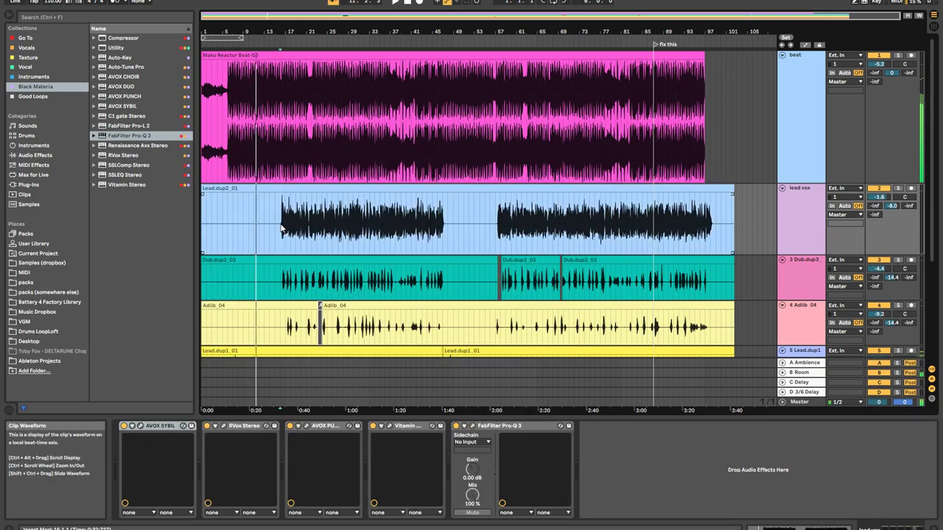
pyautogui.click(474, 426)
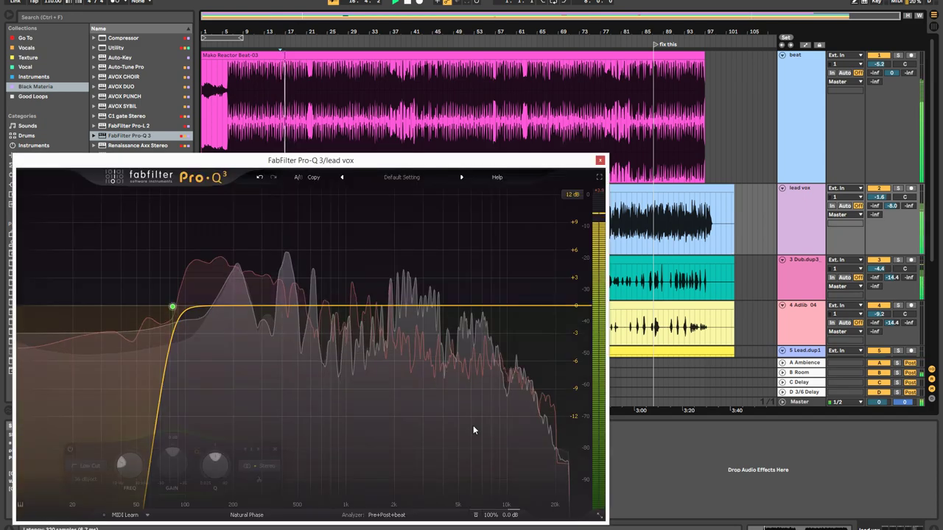
pyautogui.moveTo(262, 307); pyautogui.dragTo(233, 295)
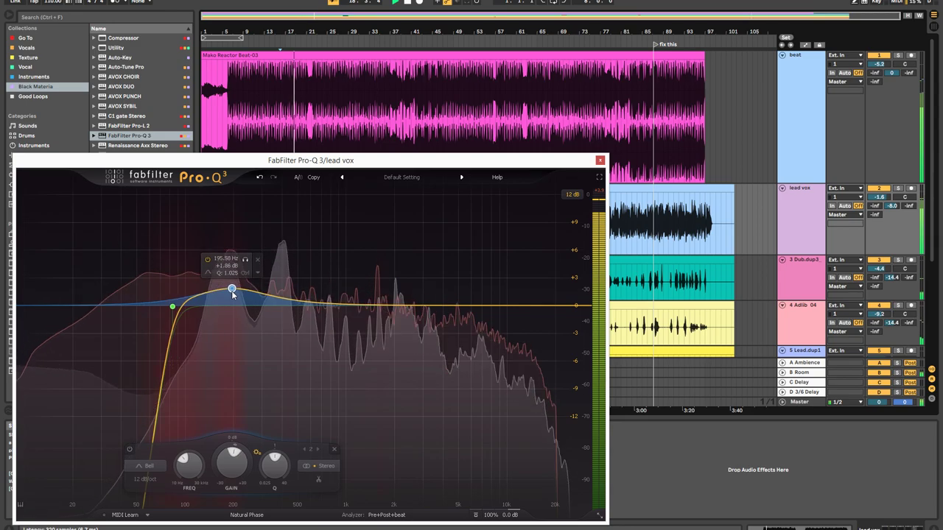
pyautogui.click(600, 160)
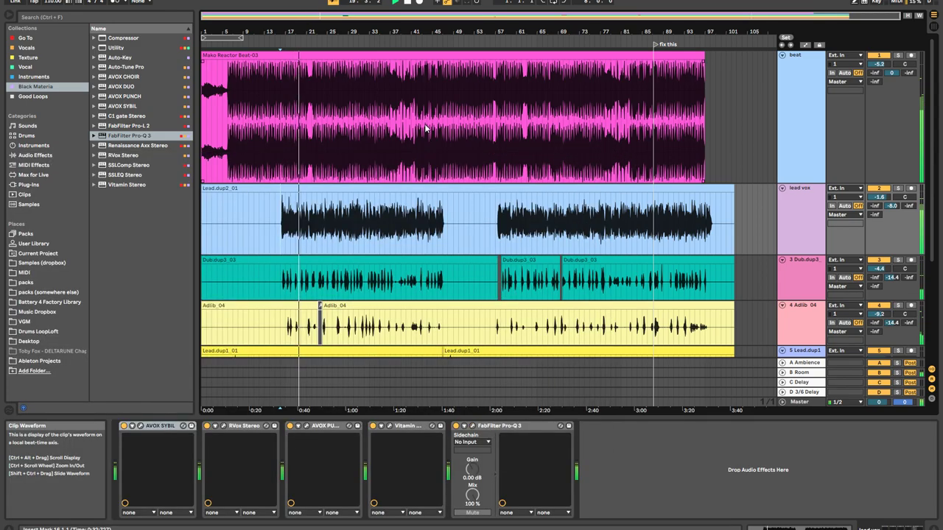
# Make the beat EQ's mid cut dynamic and exaggerate it to about -18.3 dB near 506 Hz with a Q of about 1.46
pyautogui.click(427, 111)
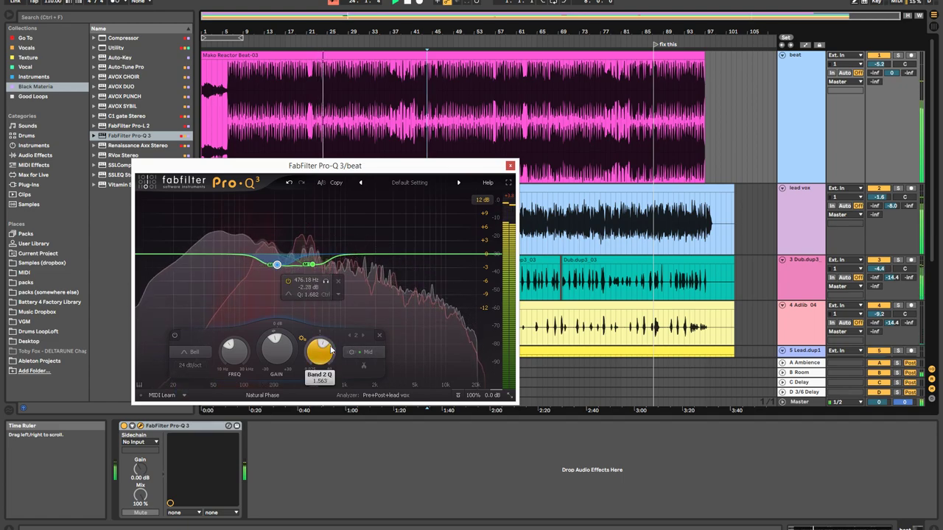
pyautogui.moveTo(276, 265); pyautogui.dragTo(314, 216)
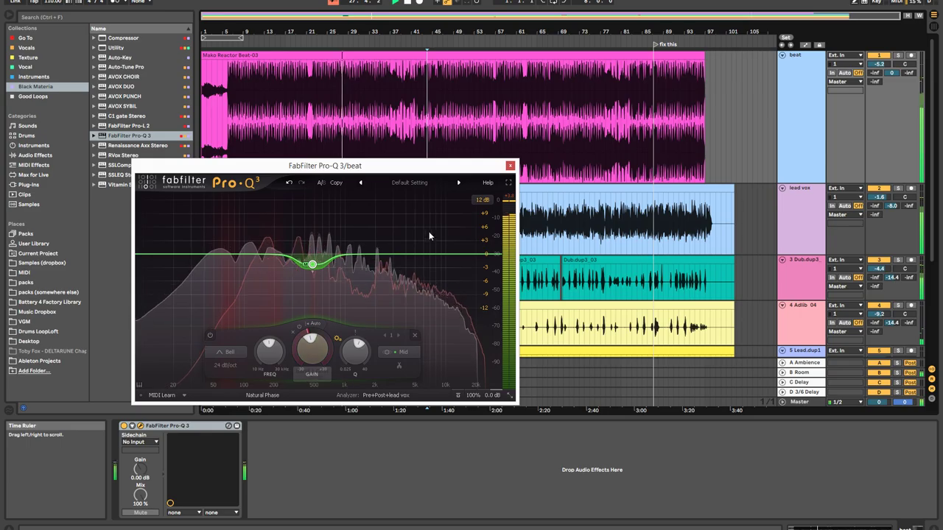
pyautogui.click(507, 183)
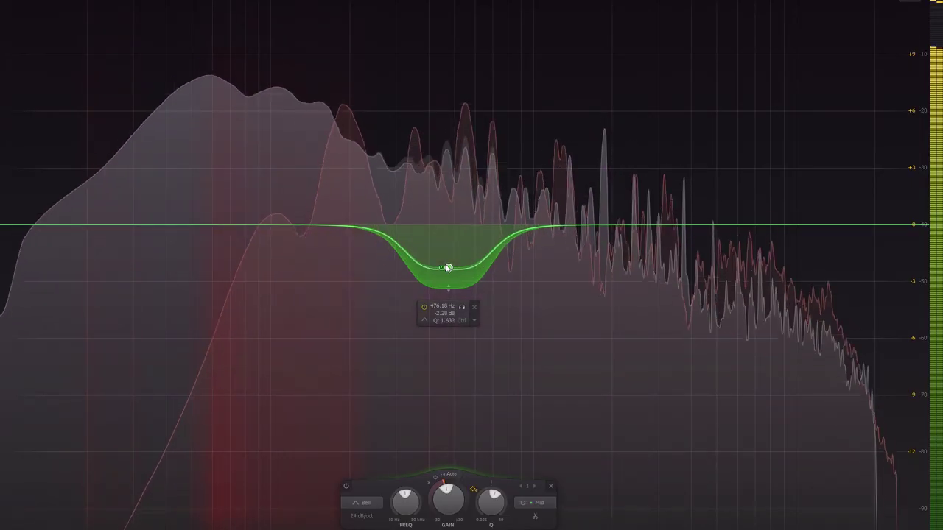
pyautogui.scroll(-2, 448, 266)
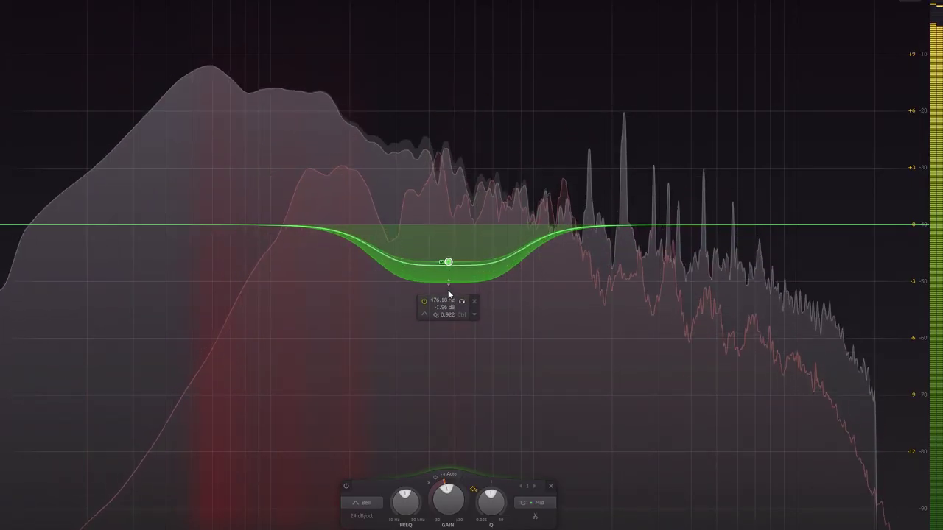
pyautogui.scroll(-8, 442, 503)
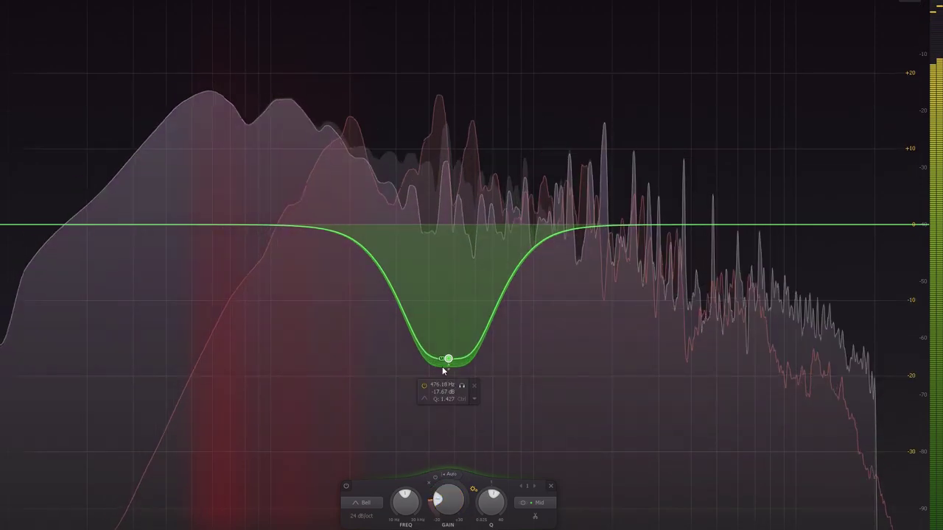
pyautogui.moveTo(449, 361)
pyautogui.mouseDown()
pyautogui.moveTo(326, 370)
pyautogui.moveTo(457, 366)
pyautogui.mouseUp()
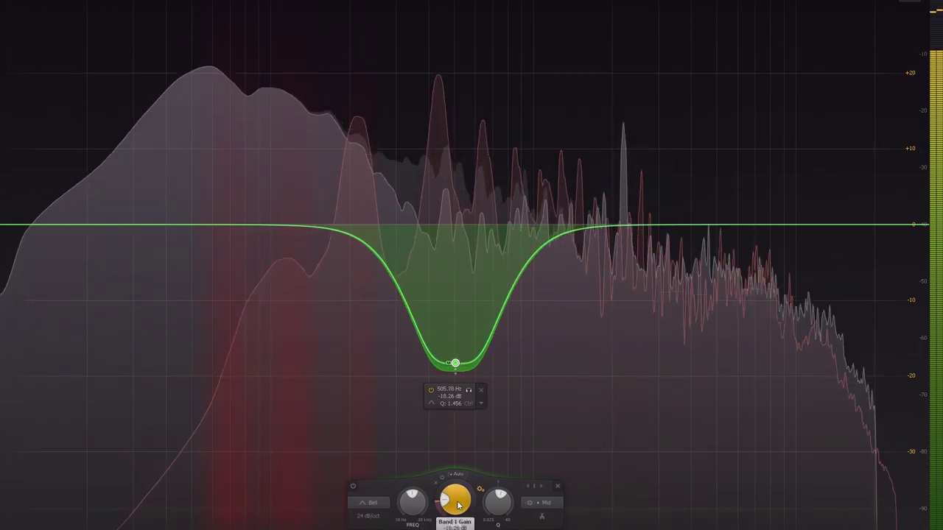
# Set the beat EQ band's static gain to 0 dB, switch its threshold to Auto and adjust its dynamic range
pyautogui.moveTo(456, 521); pyautogui.dragTo(465, 439)
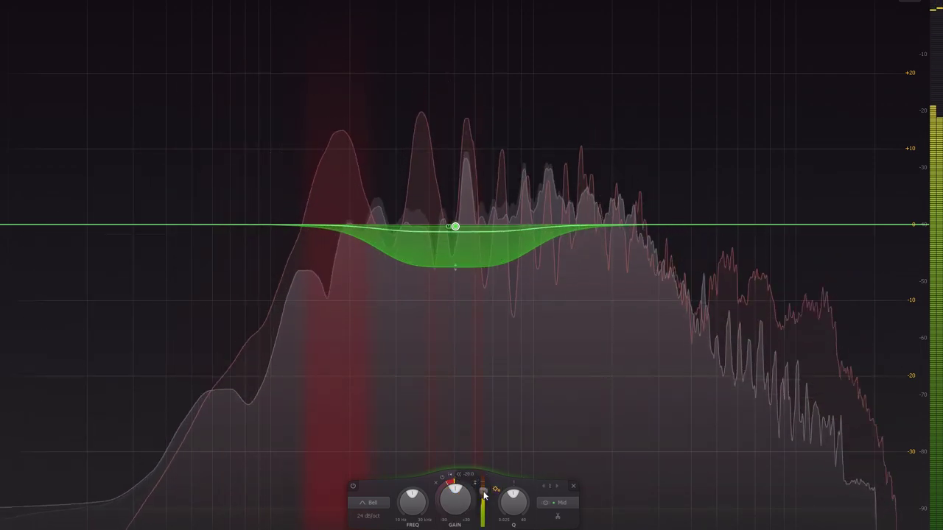
pyautogui.click(458, 476)
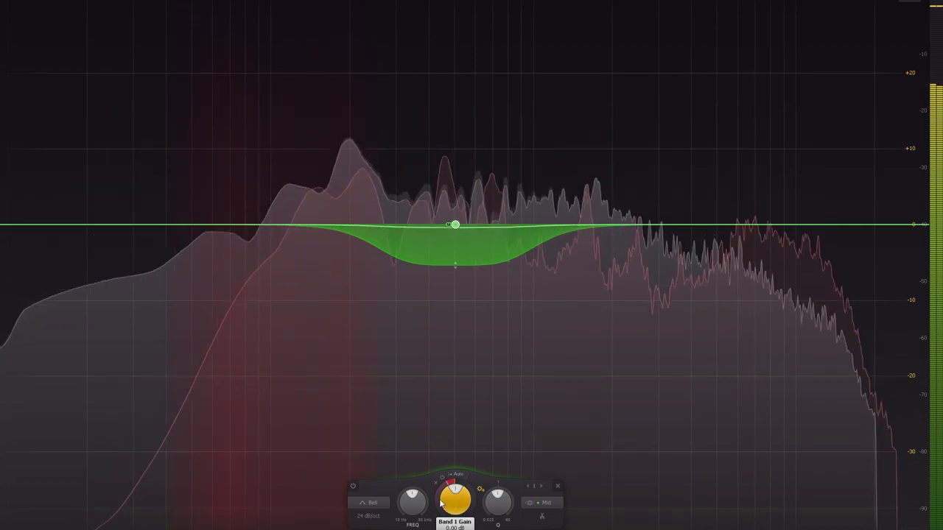
pyautogui.moveTo(455, 505); pyautogui.dragTo(440, 441)
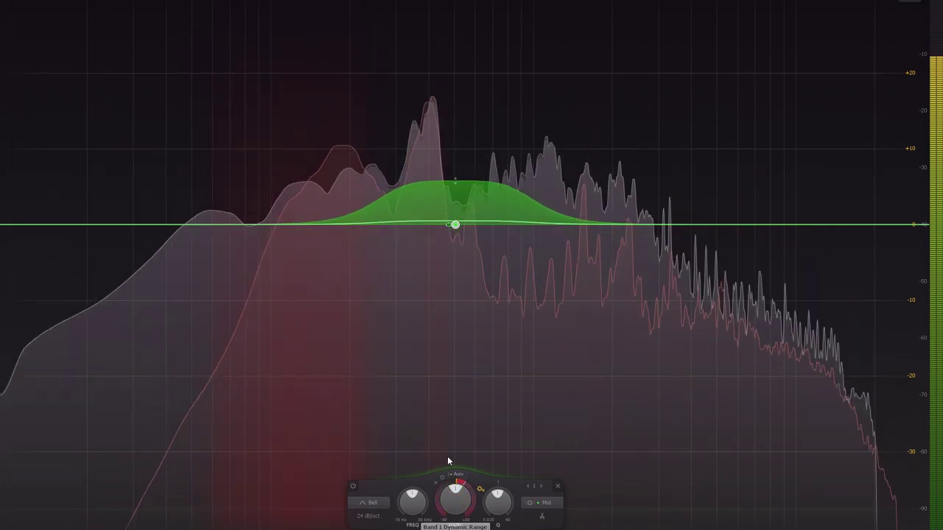
pyautogui.moveTo(455, 501); pyautogui.dragTo(455, 521)
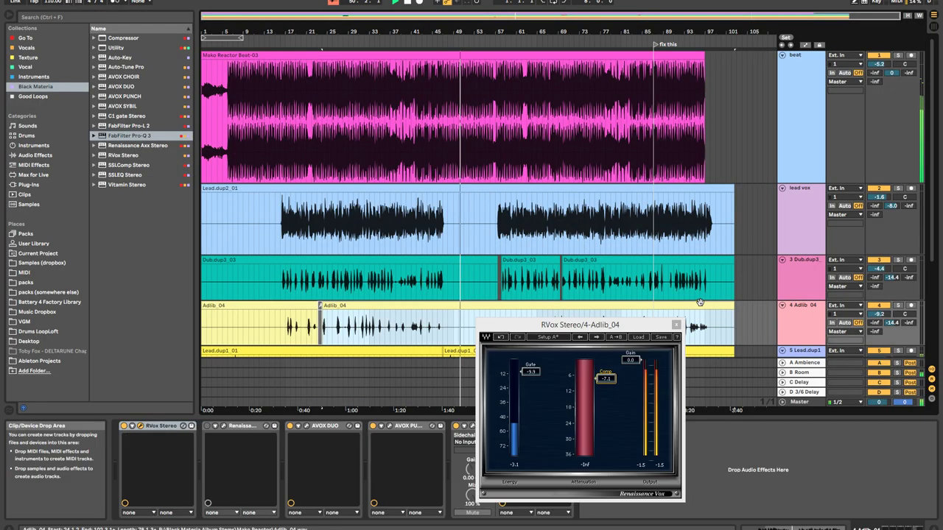
# Lower the Lead.dup1 track to -4.1 dB and the Dub.dup2 track to -6.3 dB together, and select Lead.dup1 alone
pyautogui.scroll(-3, 793, 260)
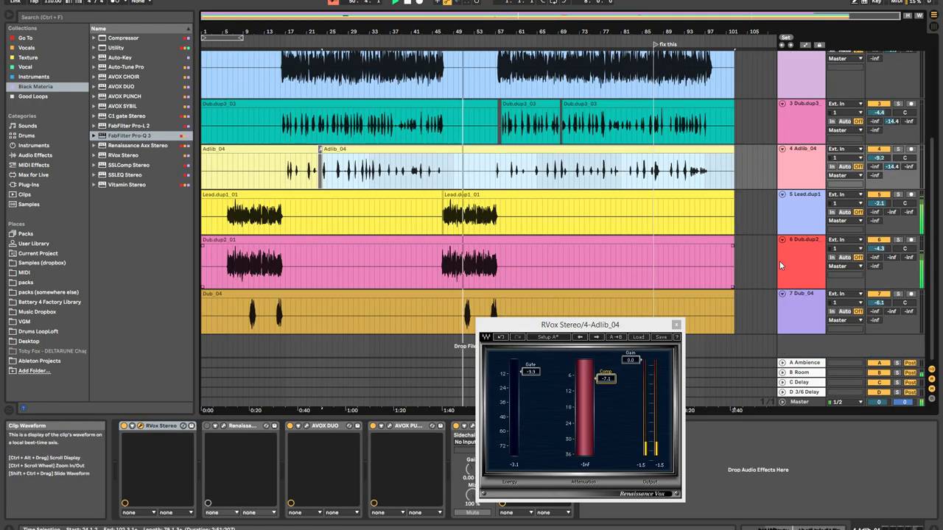
pyautogui.click(803, 208)
pyautogui.keyDown('shift'); pyautogui.click(802, 249); pyautogui.keyUp('shift')
pyautogui.moveTo(877, 204); pyautogui.dragTo(876, 205)
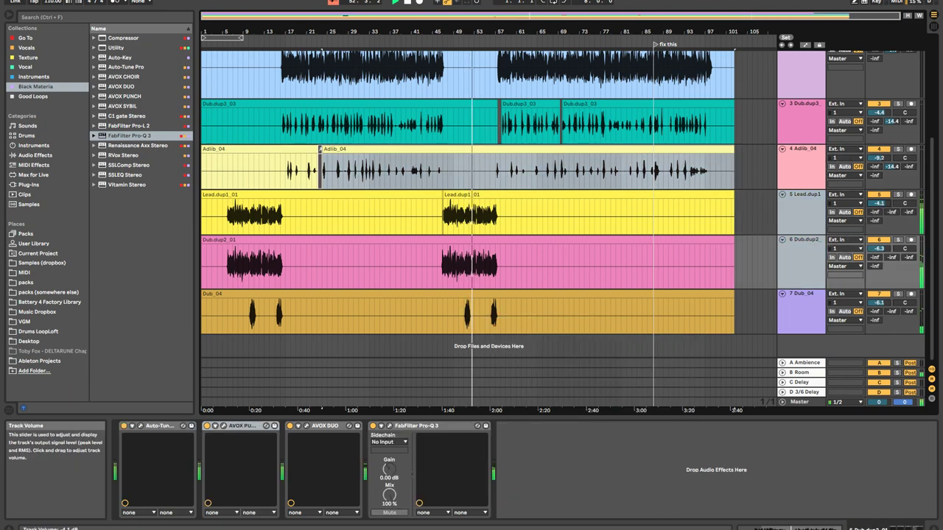
pyautogui.click(815, 227)
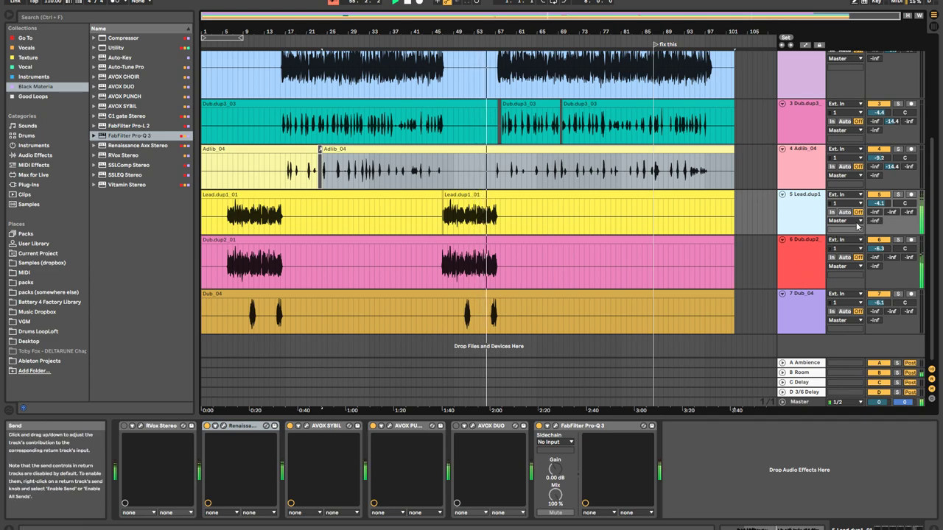
# Set the Room sends of Lead.dup1 to -13.0 dB and Dub.dup2 to -9.7 dB, lower Dub.dup2 to -9.6 dB, and check the Room return soloed
pyautogui.click(806, 269)
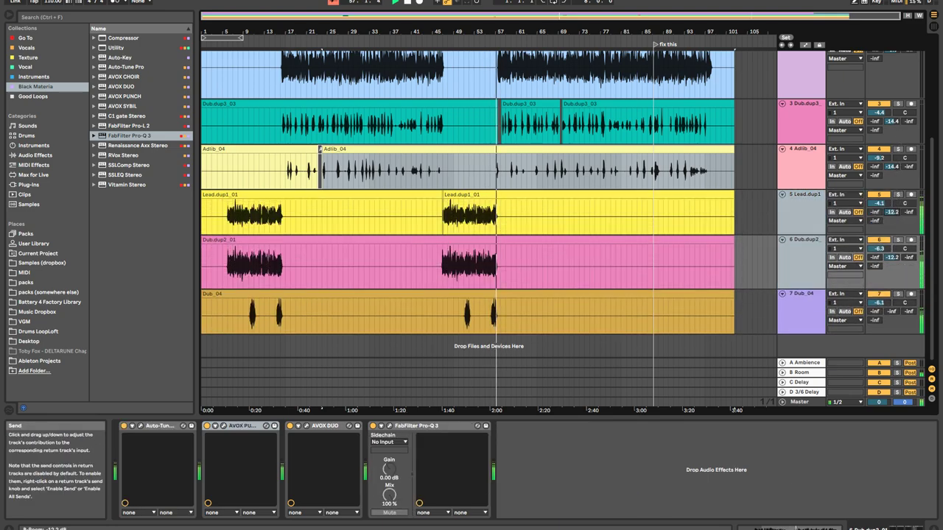
pyautogui.click(444, 222)
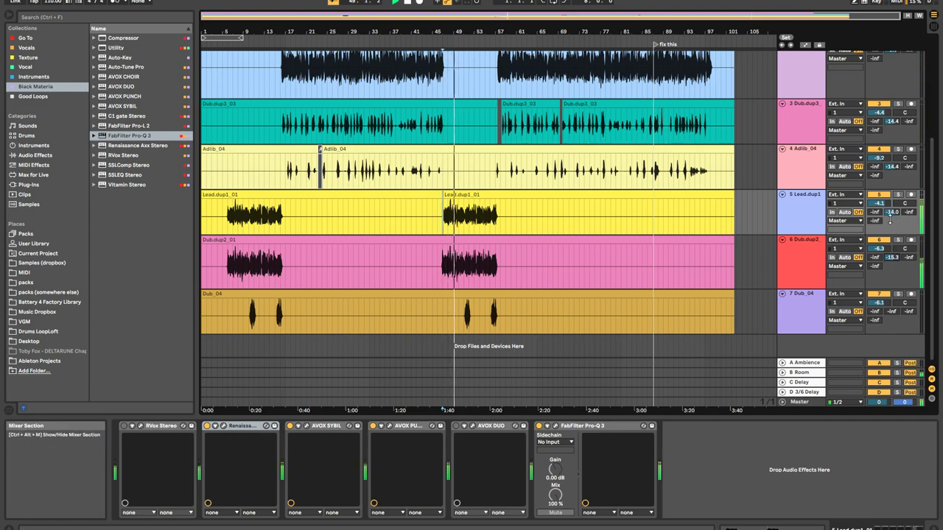
pyautogui.moveTo(894, 258)
pyautogui.mouseDown()
pyautogui.moveTo(878, 254)
pyautogui.moveTo(892, 263)
pyautogui.mouseUp()
pyautogui.moveTo(892, 213); pyautogui.dragTo(892, 211)
pyautogui.click(896, 374)
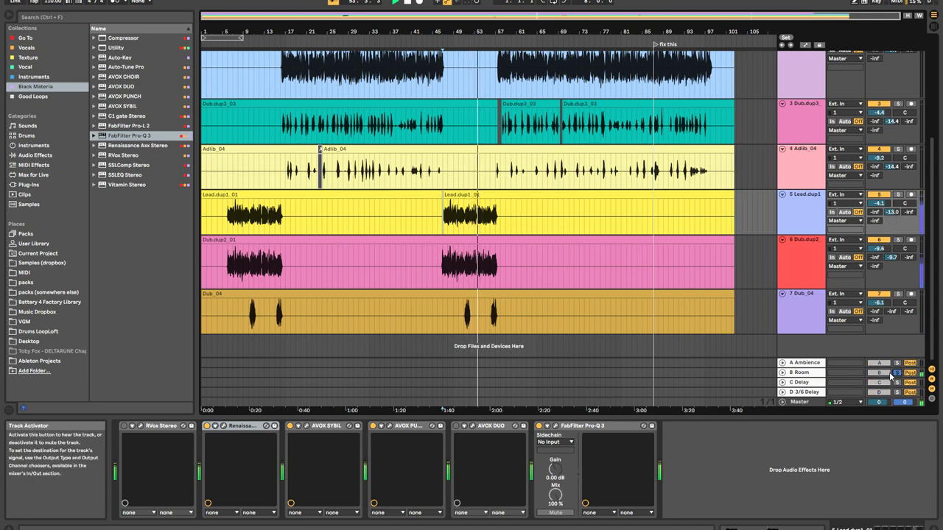
pyautogui.scroll(5, 875, 229)
pyautogui.moveTo(894, 76); pyautogui.dragTo(893, 82)
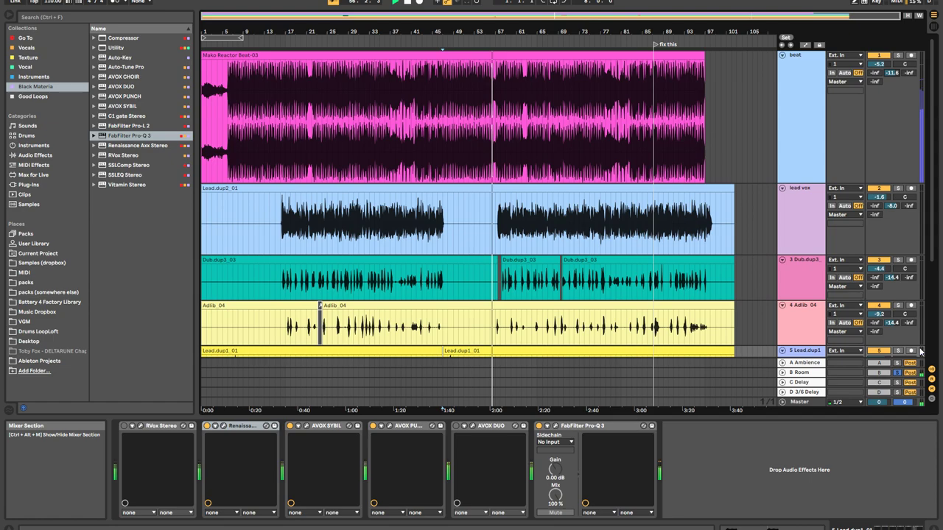
pyautogui.click(897, 374)
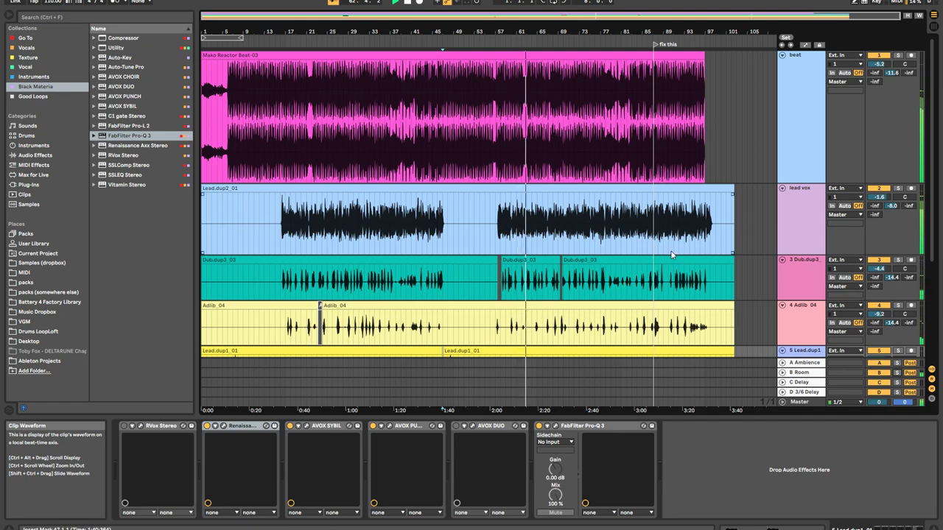
# Lower the Dub.dup3 track to -6.5 dB and set its AVOX SYBIL de-esser to a highpass frequency of 8646 and a threshold of -29
pyautogui.scroll(-5, 668, 249)
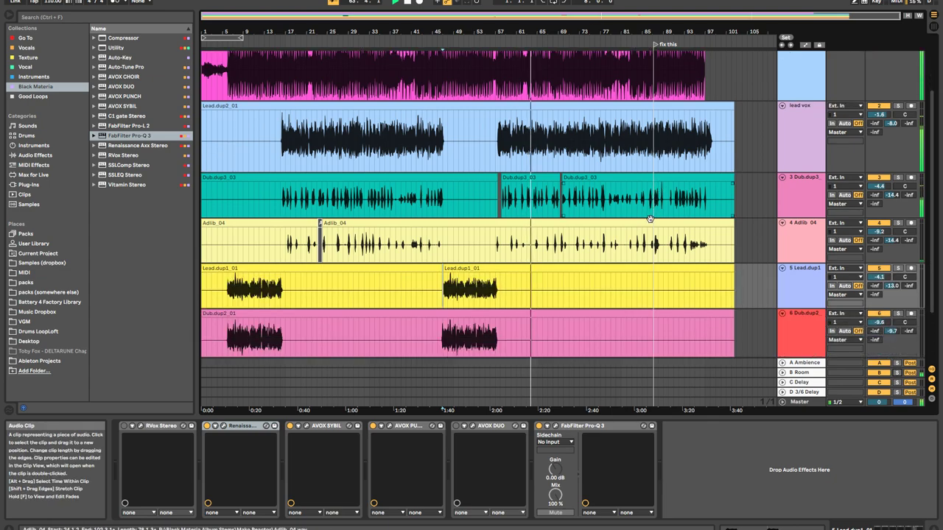
pyautogui.scroll(-1, 645, 219)
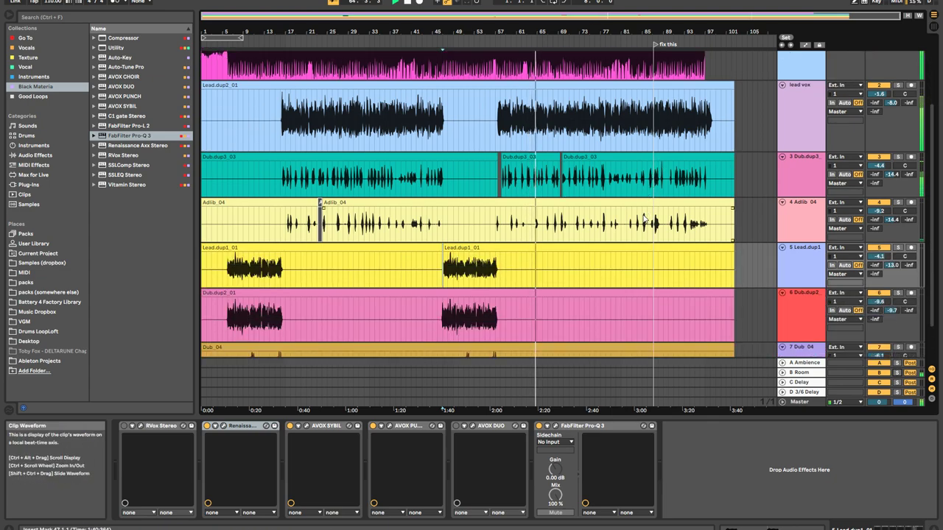
pyautogui.scroll(5, 645, 215)
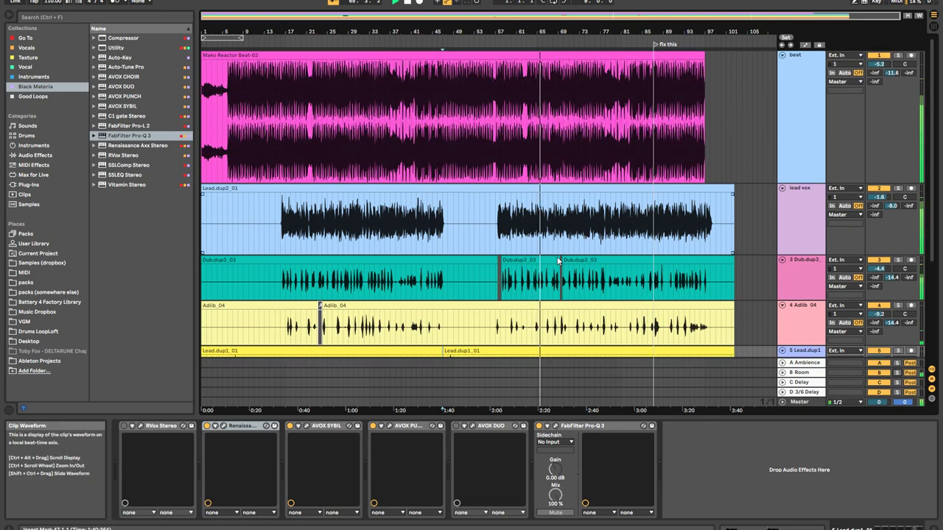
pyautogui.click(805, 278)
pyautogui.click(298, 425)
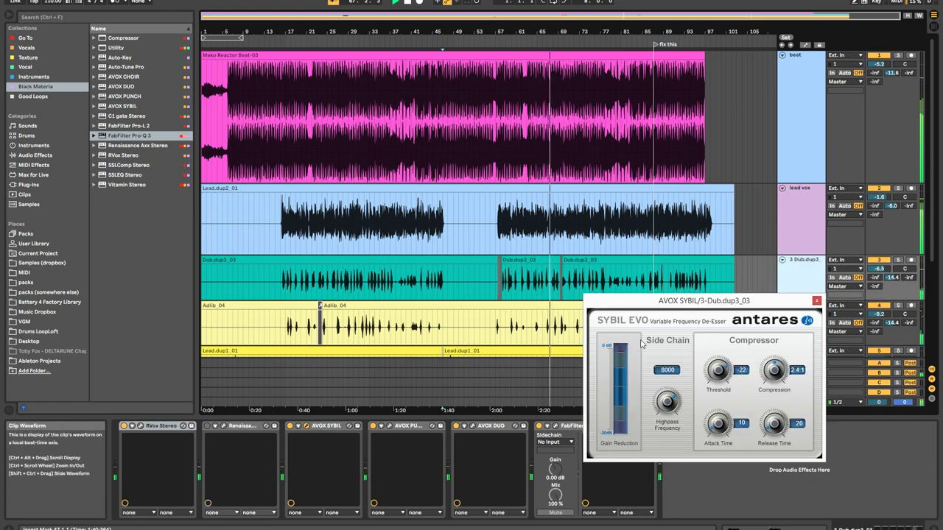
pyautogui.moveTo(667, 409); pyautogui.dragTo(666, 404)
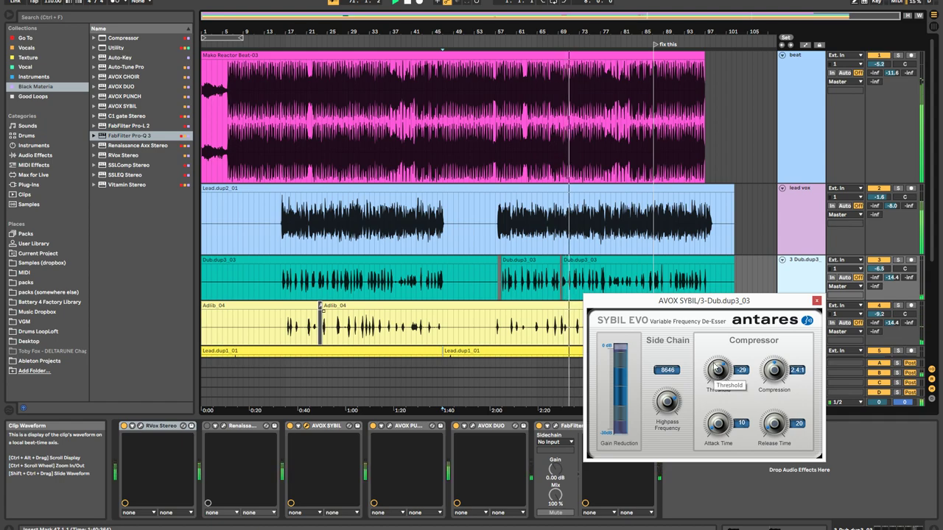
pyautogui.click(825, 311)
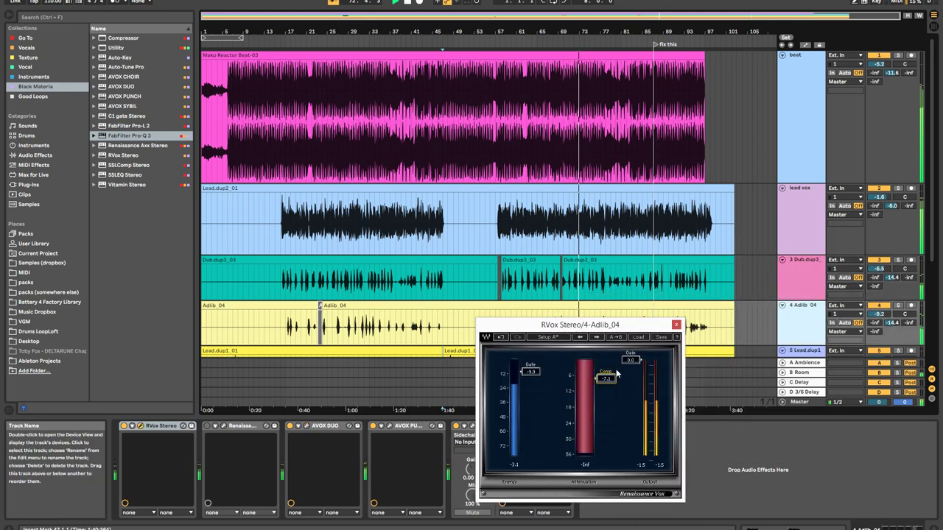
# Copy the AVOX SYBIL de-esser from Dub.dup3 to the Adlib track, placing it before AVOX DUO, and move its window clear of the tracks
pyautogui.click(676, 325)
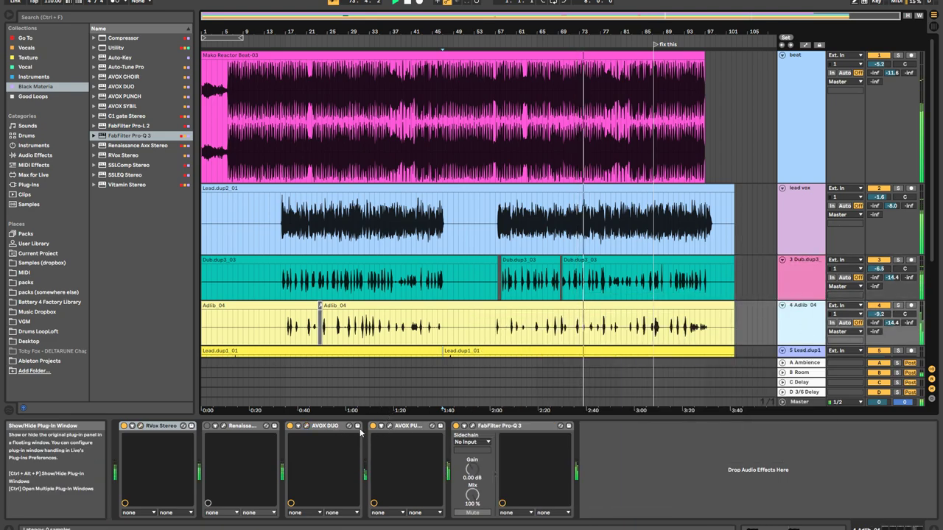
pyautogui.click(531, 278)
pyautogui.click(349, 425)
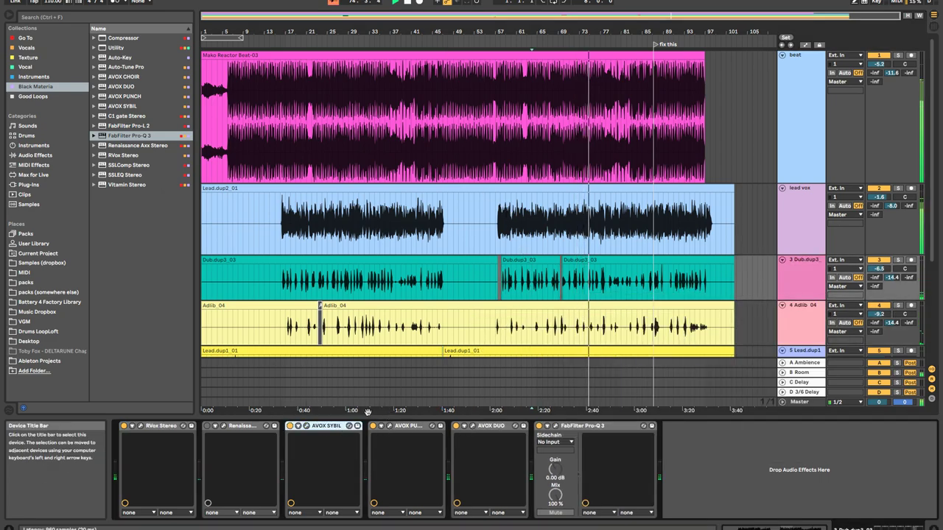
pyautogui.click(564, 333)
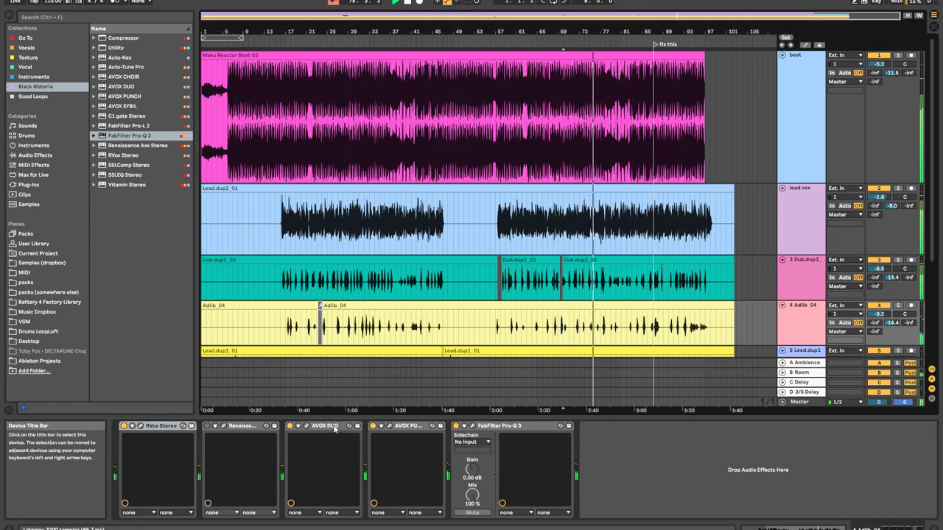
pyautogui.click(308, 426)
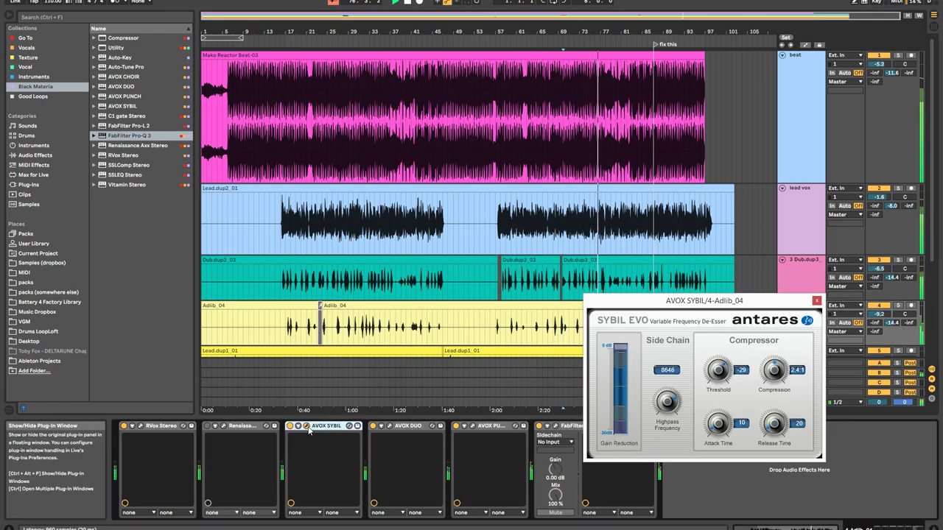
pyautogui.moveTo(652, 296); pyautogui.dragTo(285, 193)
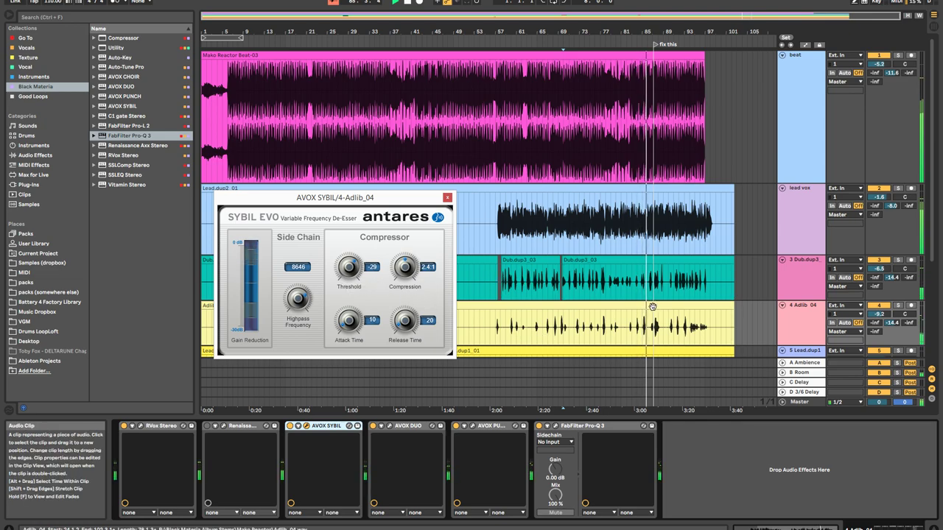
# Set the Adlib de-esser's threshold to -24 and balance the levels with Adlib at -7.4 dB and Dub.dup3 at -7.1 dB
pyautogui.moveTo(878, 315); pyautogui.dragTo(878, 306)
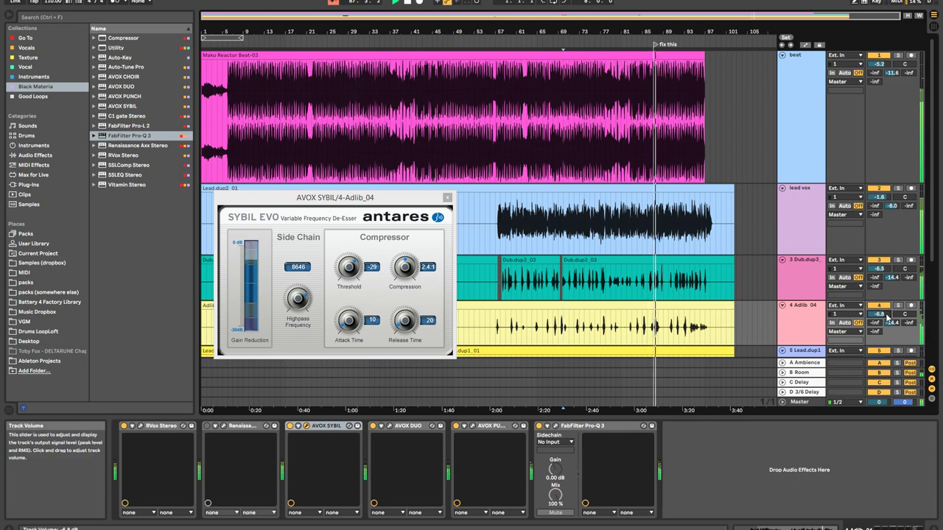
pyautogui.click(351, 268)
pyautogui.moveTo(351, 269); pyautogui.dragTo(351, 263)
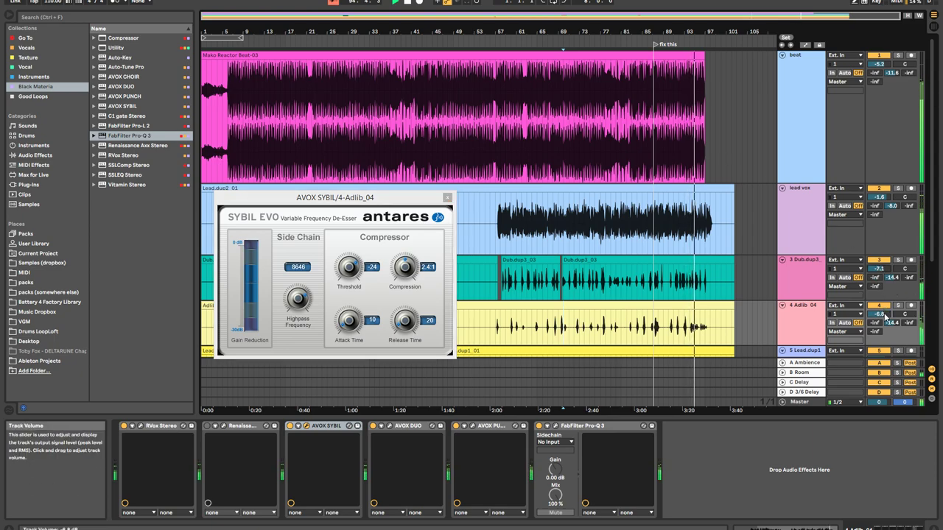
# Solo the Adlib track, play its ending section and split the adlib clip at bar 94
pyautogui.click(689, 331)
pyautogui.scroll(6, 690, 331)
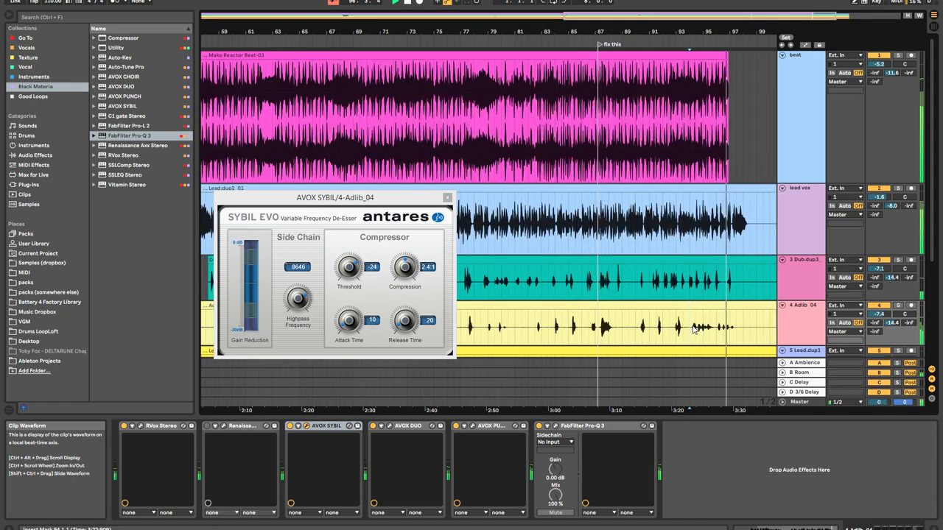
pyautogui.press('space')
pyautogui.press('space')
pyautogui.click(898, 305)
pyautogui.press('space')
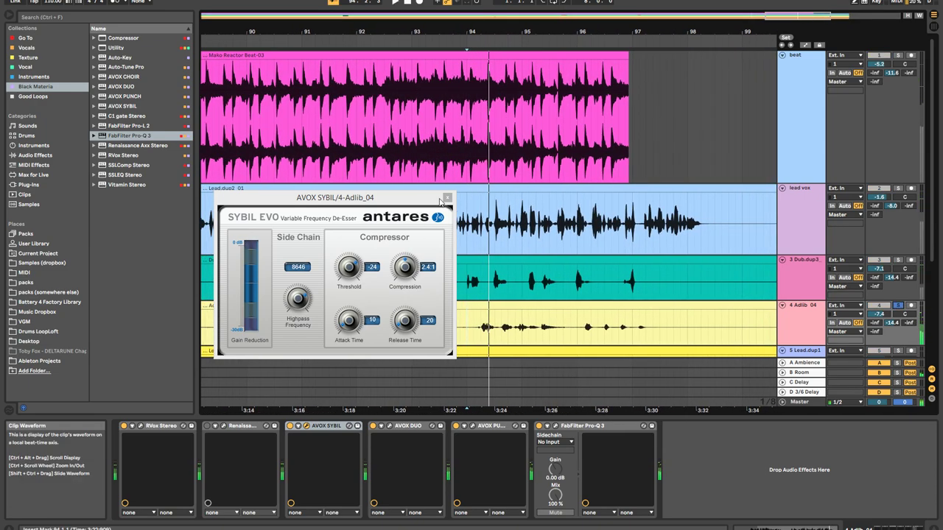
pyautogui.click(447, 197)
pyautogui.hotkey('ctrl', 'e')
pyautogui.press('space')
# Turn on Warp for the adlib clip after bar 94, transpose it to -13 st and raise its gain to 19.6 dB
pyautogui.doubleClick(507, 304)
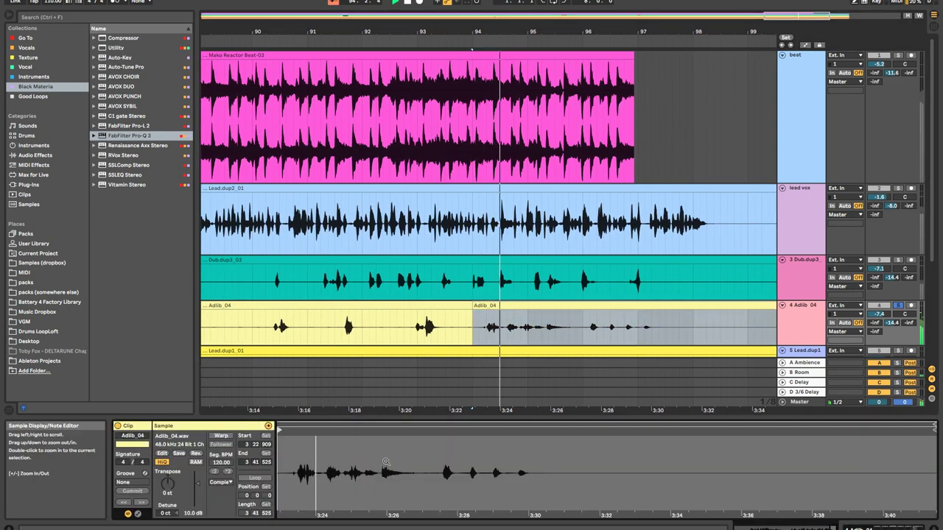
pyautogui.click(222, 436)
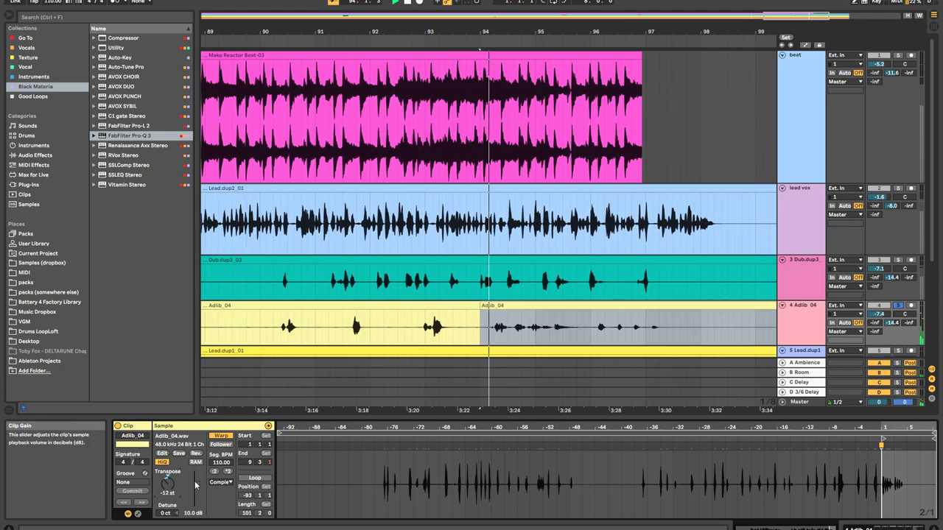
pyautogui.moveTo(197, 483); pyautogui.dragTo(196, 475)
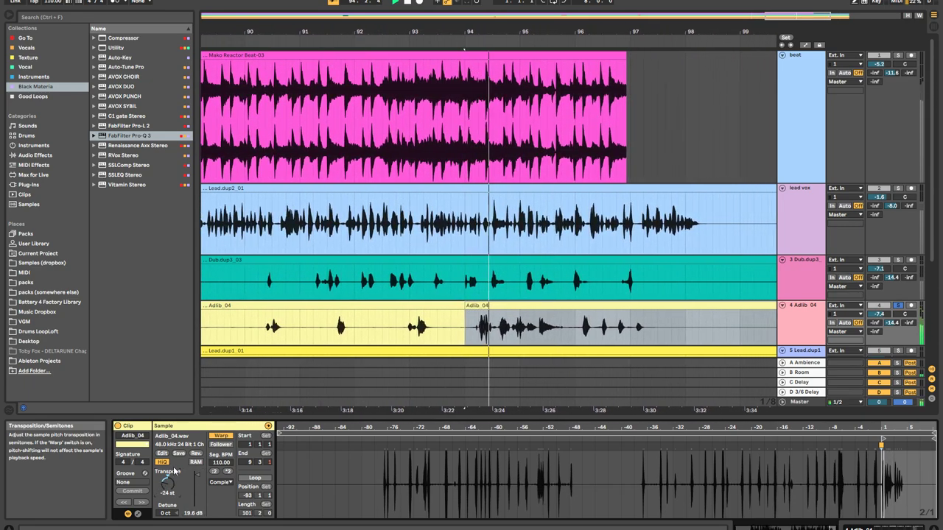
pyautogui.moveTo(175, 471); pyautogui.dragTo(174, 459)
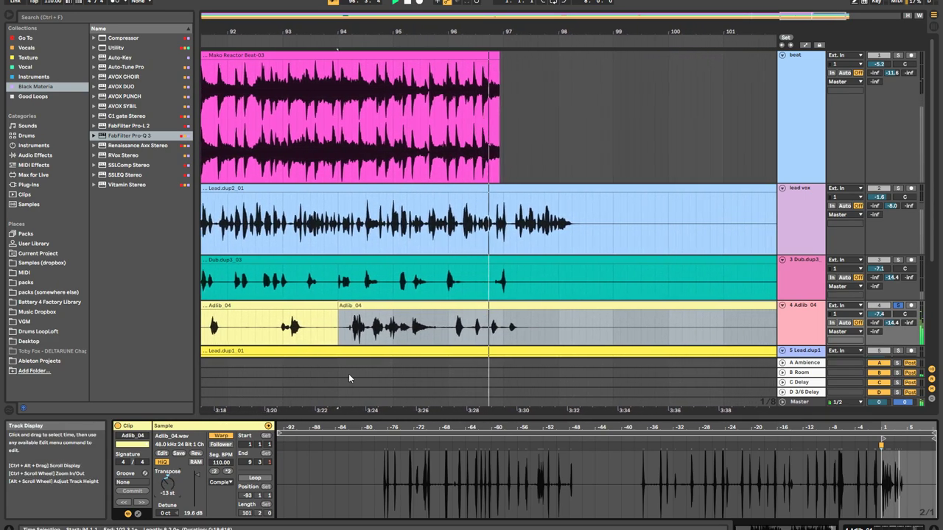
pyautogui.click(267, 335)
pyautogui.click(398, 333)
pyautogui.hotkey('ctrl', 'e')
pyautogui.hotkey('ctrl', 'z')
# Split the pitched-down adlib clip at bar 96 and reset the last piece's transpose to 0 st
pyautogui.click(394, 332)
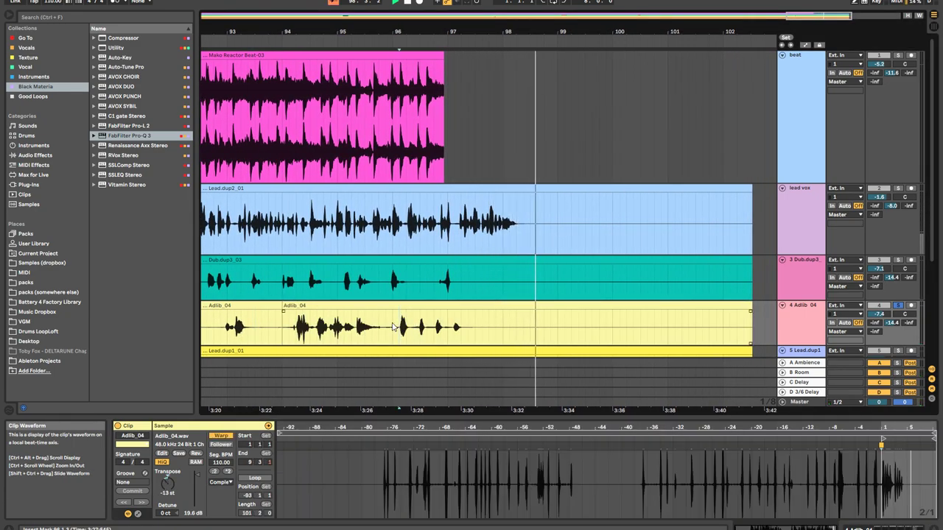
pyautogui.hotkey('ctrl', 'e')
pyautogui.click(424, 305)
pyautogui.doubleClick(167, 483)
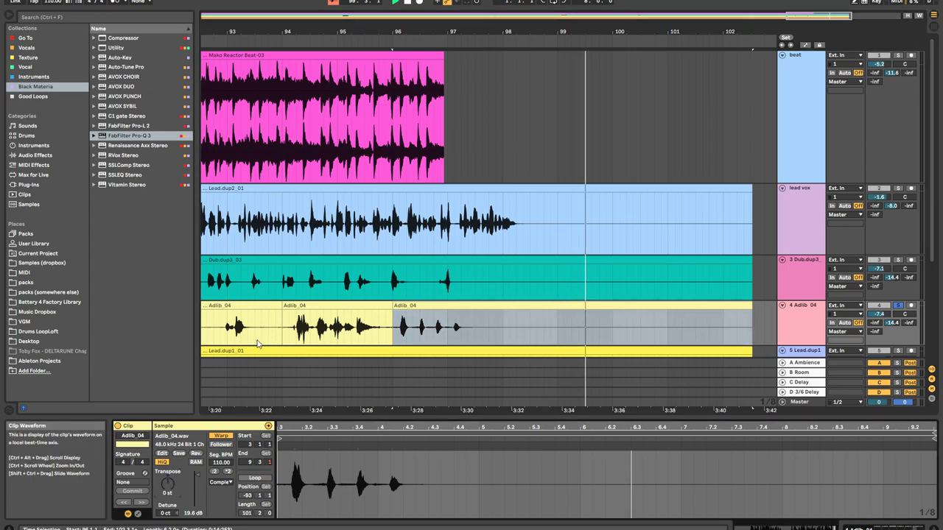
# Play back the ending adlibs from before bar 94 and solo the Dub.dup3 track alongside them
pyautogui.click(256, 341)
pyautogui.press('space')
pyautogui.press('space')
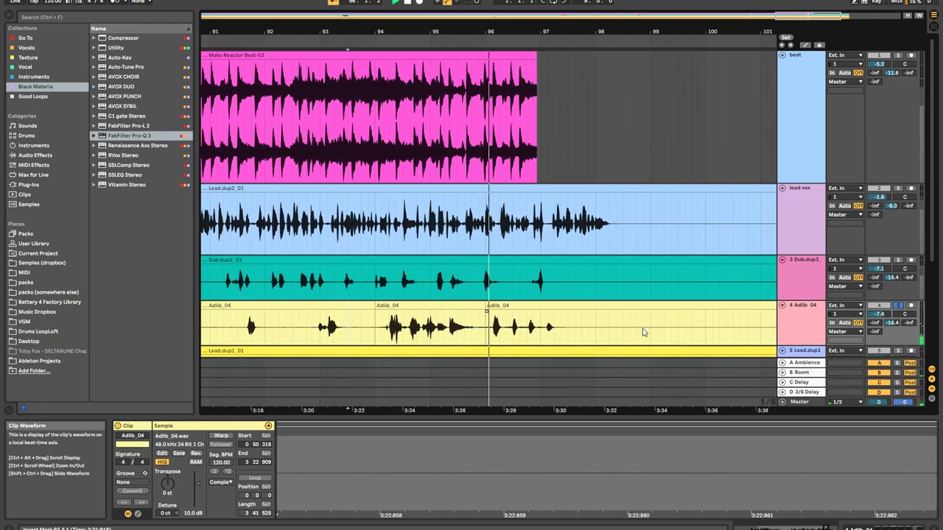
pyautogui.click(438, 318)
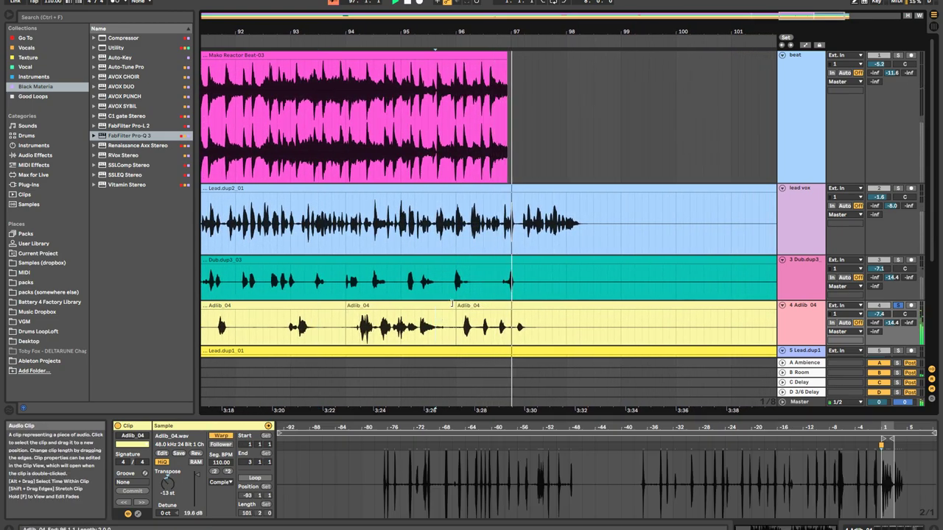
pyautogui.click(440, 283)
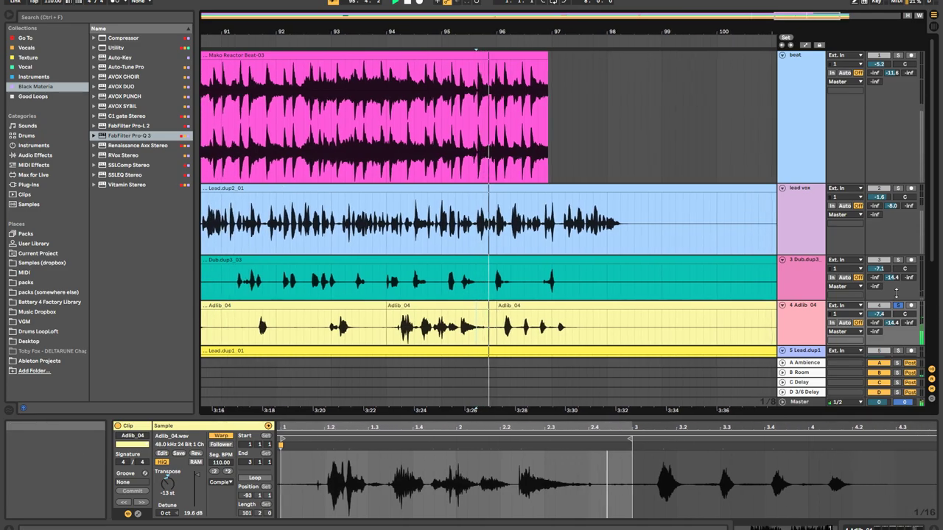
pyautogui.click(468, 257)
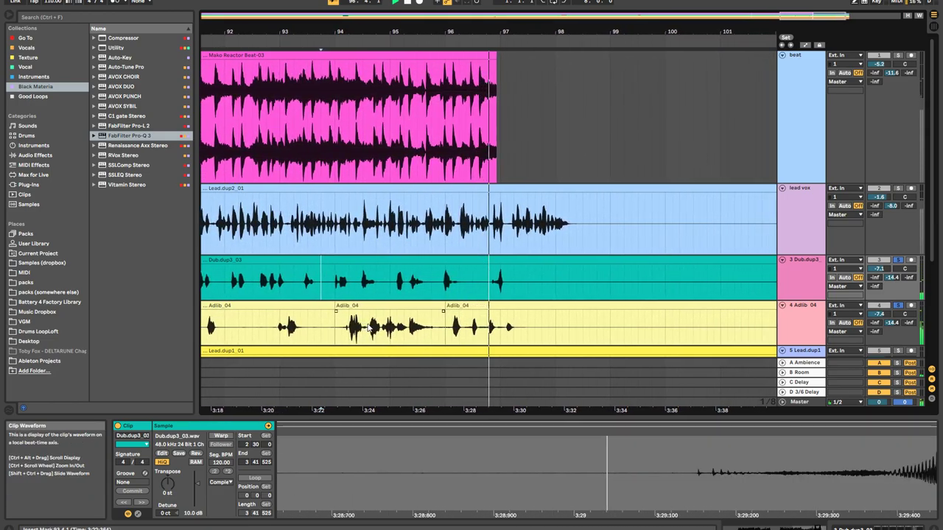
# Split the pitched-down adlib clip at 95.1.3 and select the piece that ends at bar 96
pyautogui.click(310, 327)
pyautogui.scroll(5, 500, 323)
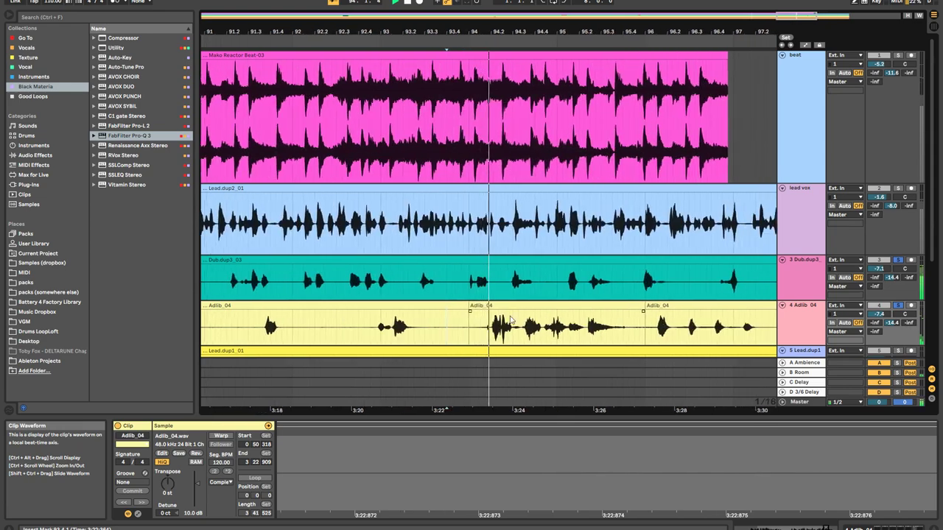
pyautogui.click(640, 333)
pyautogui.hotkey('ctrl', 'e')
pyautogui.click(659, 305)
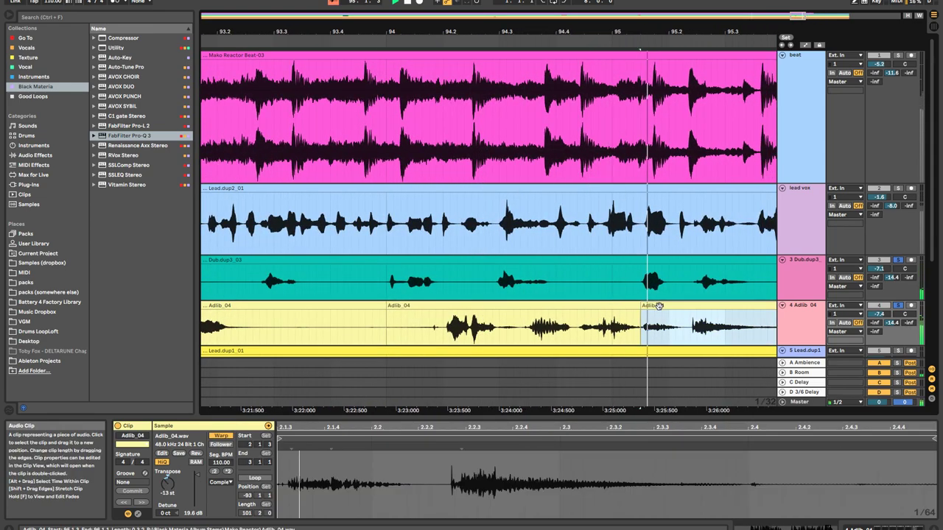
# Try deactivating the adlib piece between 95.1.3 and bar 96, play the section and undo the deactivation
pyautogui.press('0')
pyautogui.scroll(-5, 666, 317)
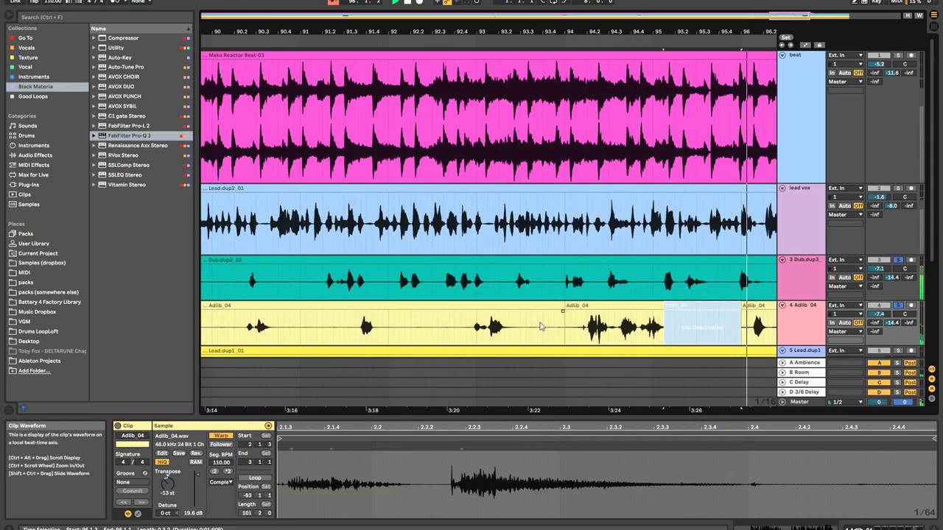
pyautogui.click(603, 323)
pyautogui.press('space')
pyautogui.press('space')
pyautogui.hotkey('ctrl', 'z')
# Play the adlib piece between 95.1.3 and bar 96 and split it again at 95.2.2
pyautogui.click(526, 324)
pyautogui.press('space')
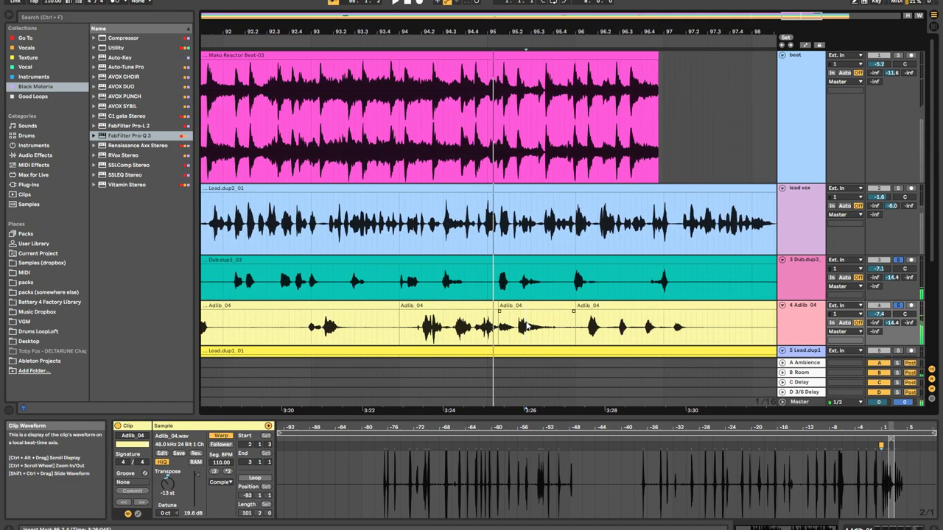
pyautogui.scroll(3, 519, 324)
pyautogui.moveTo(494, 313)
pyautogui.mouseDown()
pyautogui.moveTo(526, 317)
pyautogui.moveTo(487, 332)
pyautogui.moveTo(495, 308)
pyautogui.moveTo(511, 308)
pyautogui.mouseUp()
pyautogui.hotkey('ctrl', 'z')
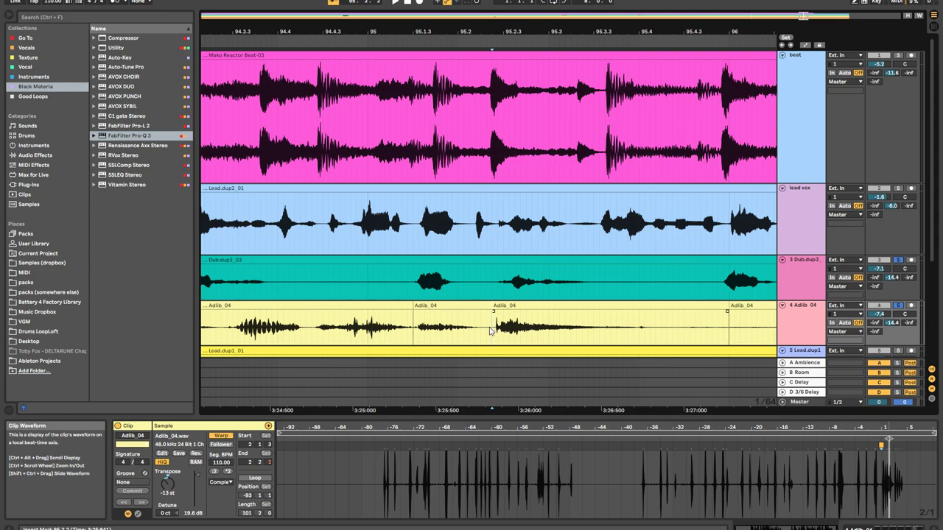
# Delete the short adlib section just before 95.2.3 and lengthen the fade-in of the adlib clip that follows it
pyautogui.press('Delete')
pyautogui.click(512, 317)
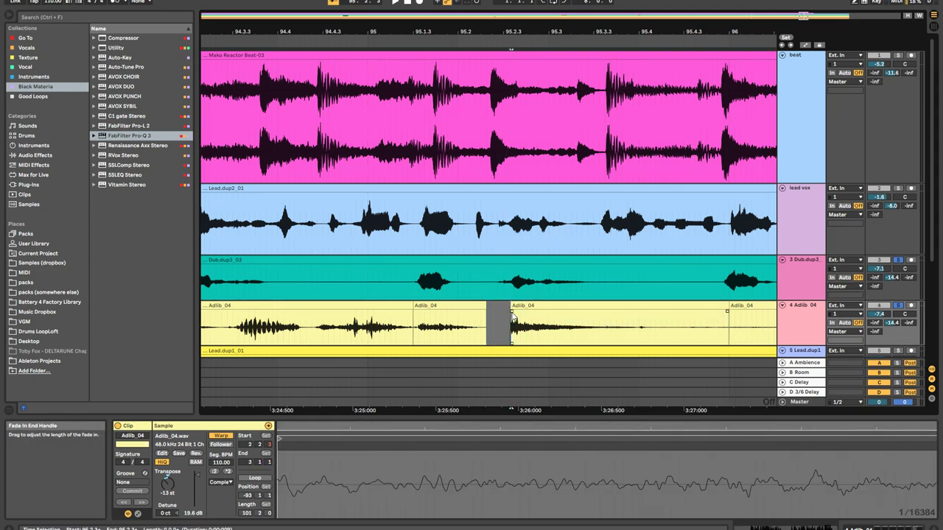
pyautogui.press('space')
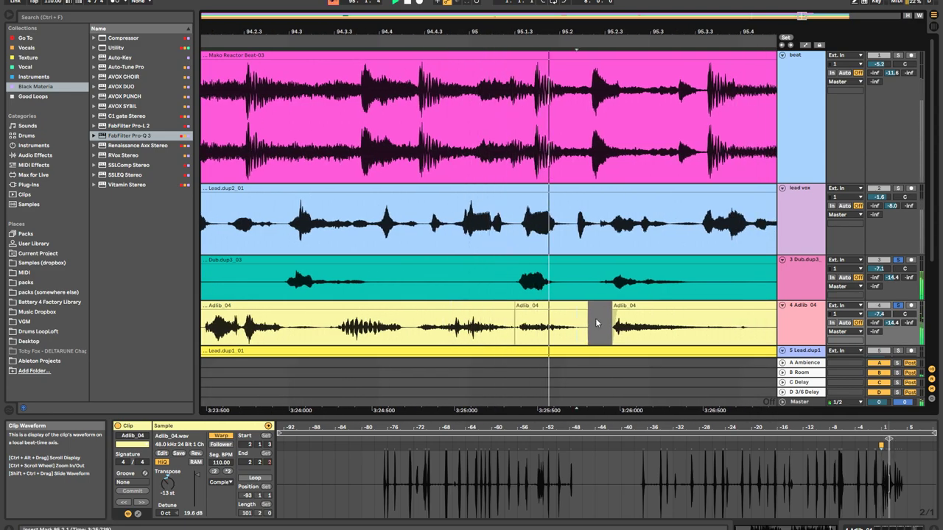
pyautogui.moveTo(616, 312); pyautogui.dragTo(630, 312)
# Replay the edited ending adlibs from several points around bars 94 and 95 to check the gap and fade
pyautogui.click(519, 324)
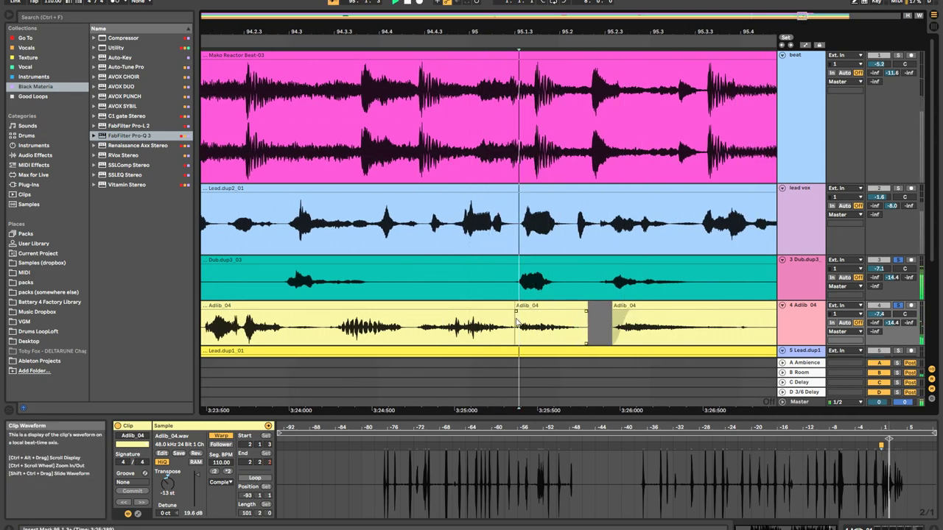
pyautogui.press('space')
pyautogui.press('space')
pyautogui.click(227, 330)
pyautogui.press('space')
pyautogui.press('space')
pyautogui.click(283, 329)
pyautogui.press('space')
pyautogui.press('space')
pyautogui.press('space')
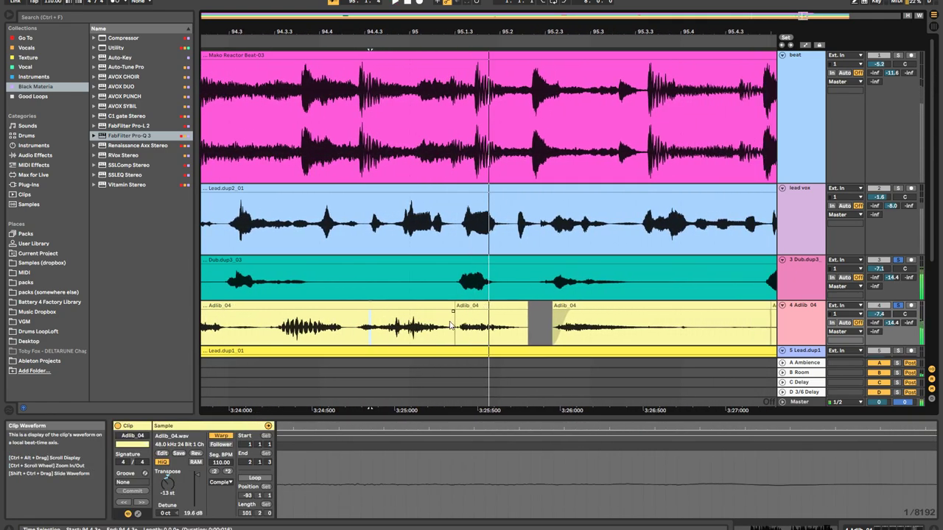
pyautogui.press('space')
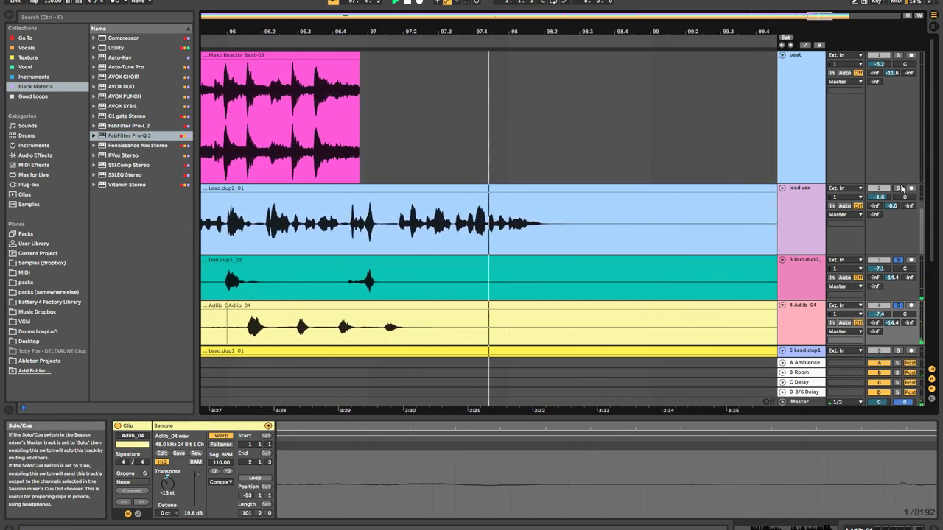
# Solo the lead vocal along with the doubles and adlibs and play them from bar 16
pyautogui.click(657, 210)
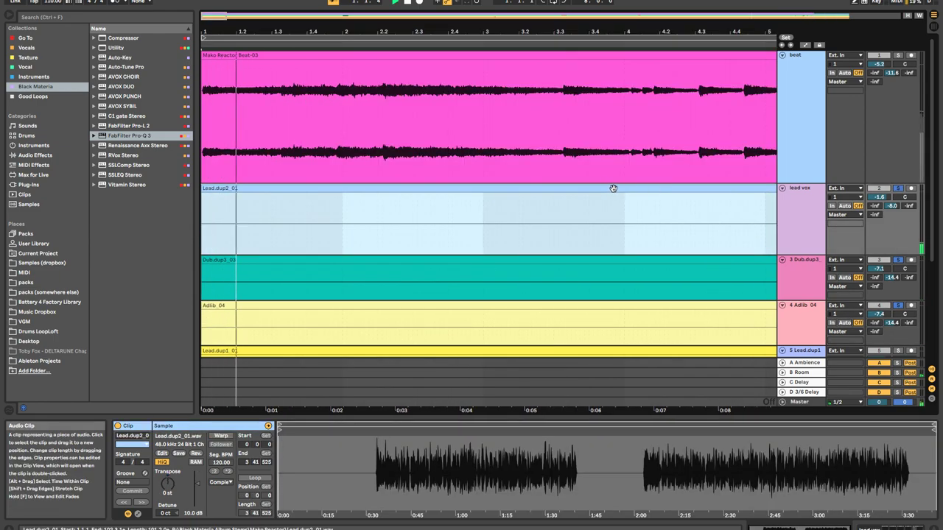
pyautogui.moveTo(315, 18); pyautogui.dragTo(318, 13)
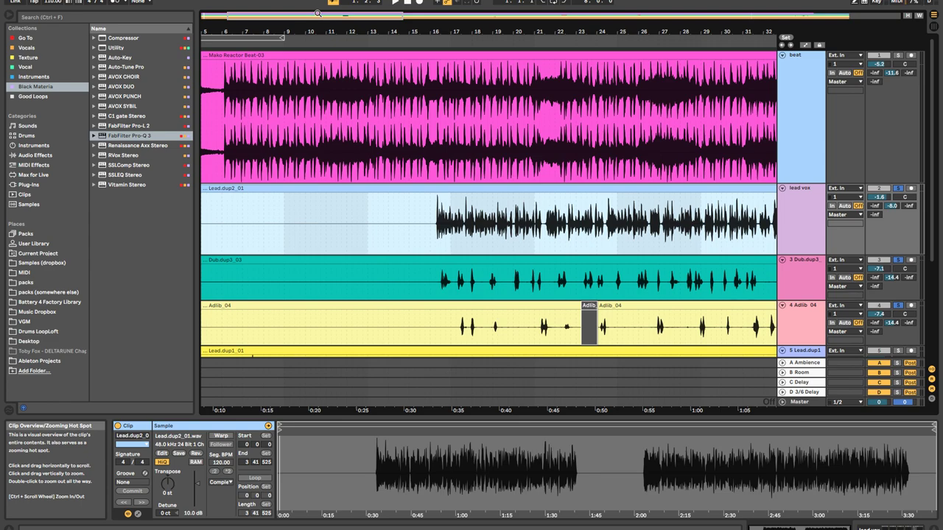
pyautogui.click(439, 245)
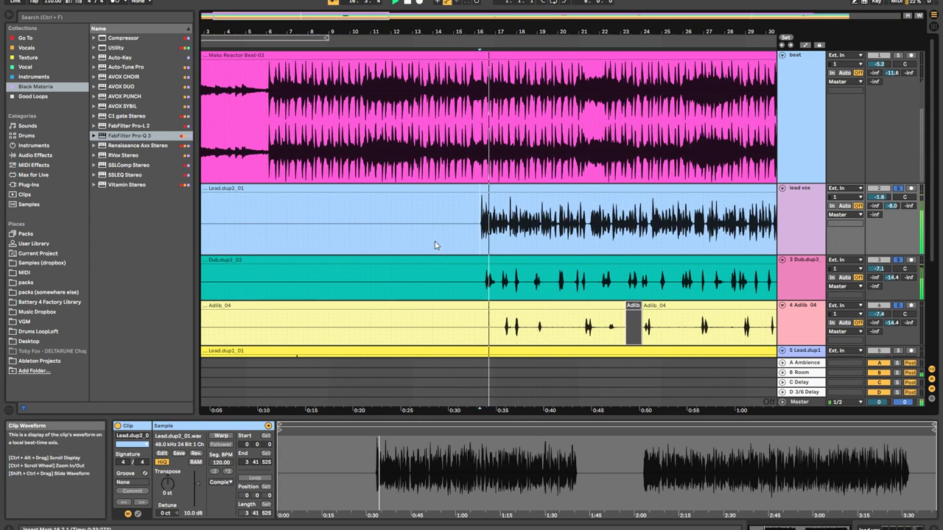
# Bring all tracks back out of solo and raise the beat track's volume to -2.8 dB
pyautogui.click(898, 56)
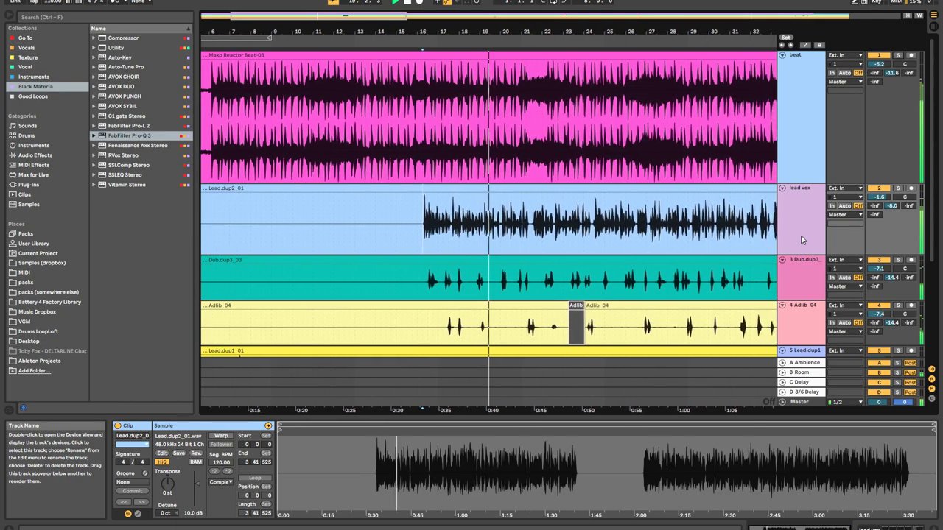
pyautogui.moveTo(878, 65); pyautogui.dragTo(878, 62)
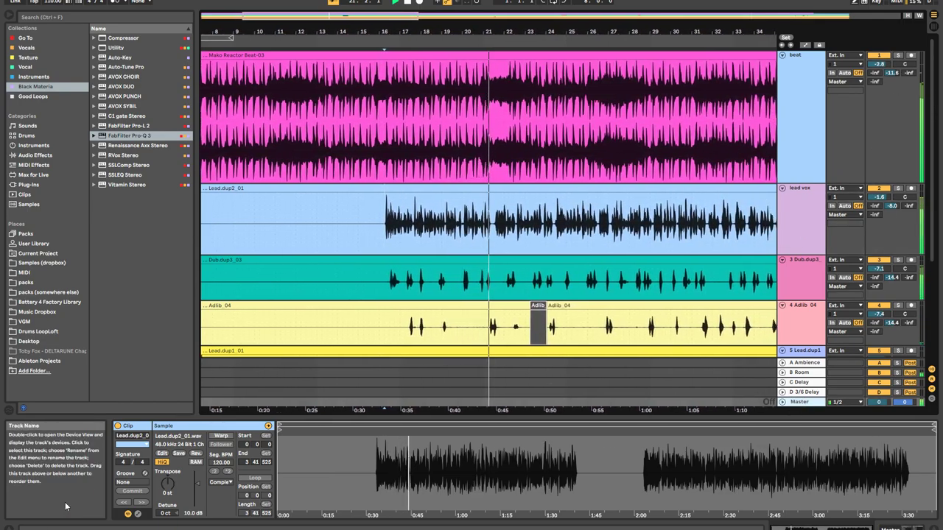
# Open the master's SSLComp and FabFilter Pro-L 2 and raise the limiter's gain to +6.2 dB
pyautogui.hotkey('shift', 'Tab')
pyautogui.click(155, 426)
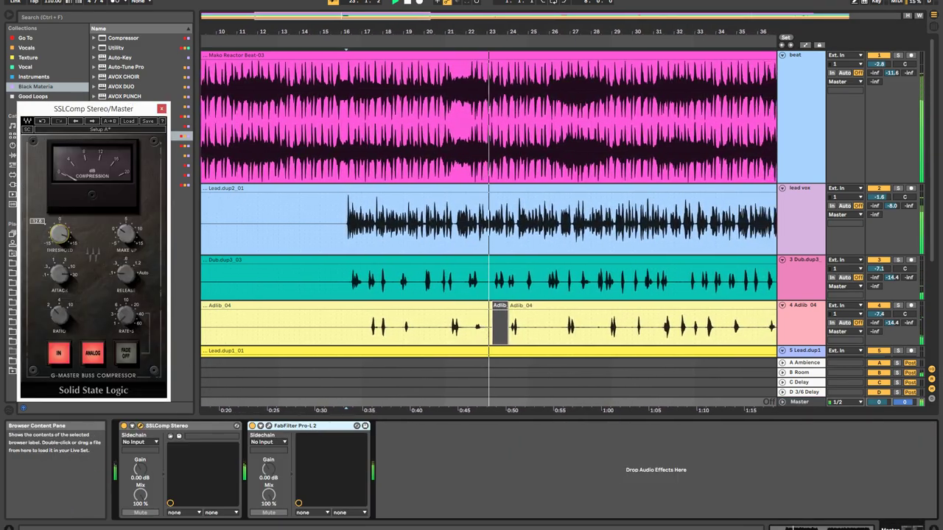
pyautogui.click(270, 427)
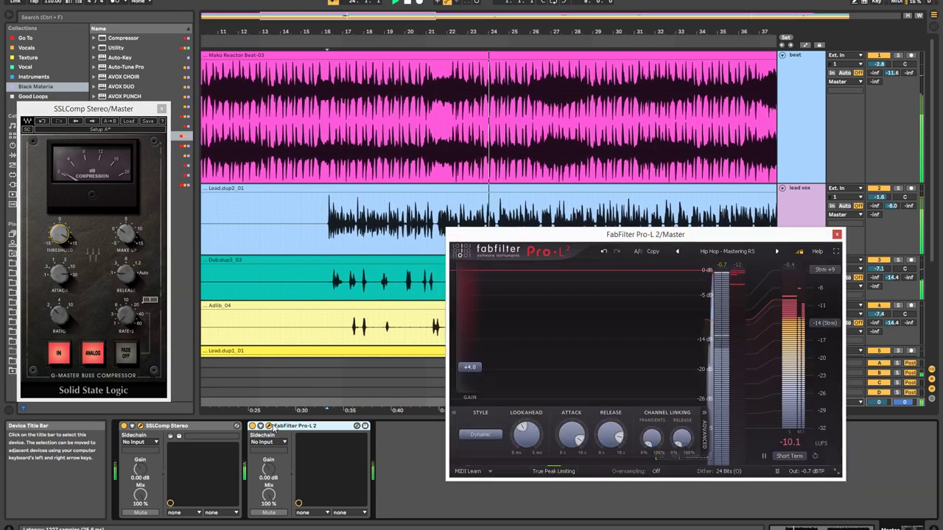
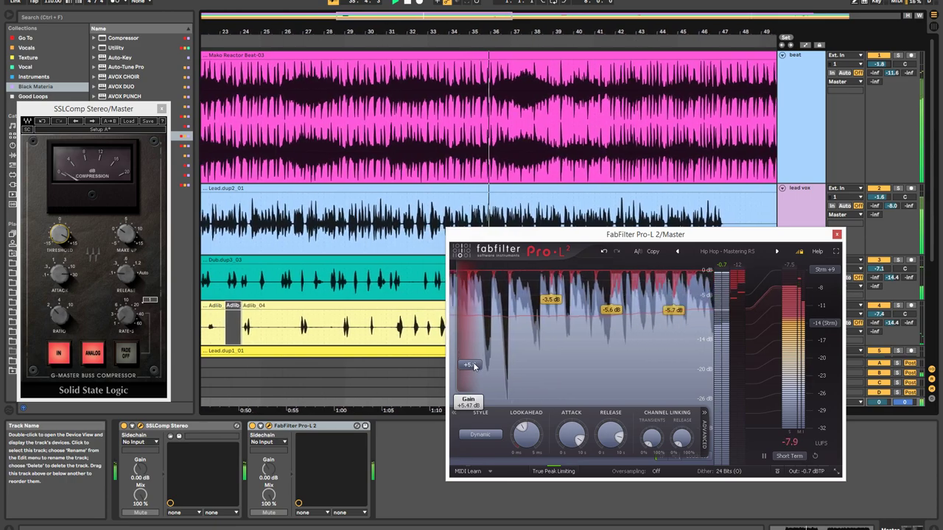
pyautogui.moveTo(474, 366); pyautogui.dragTo(476, 362)
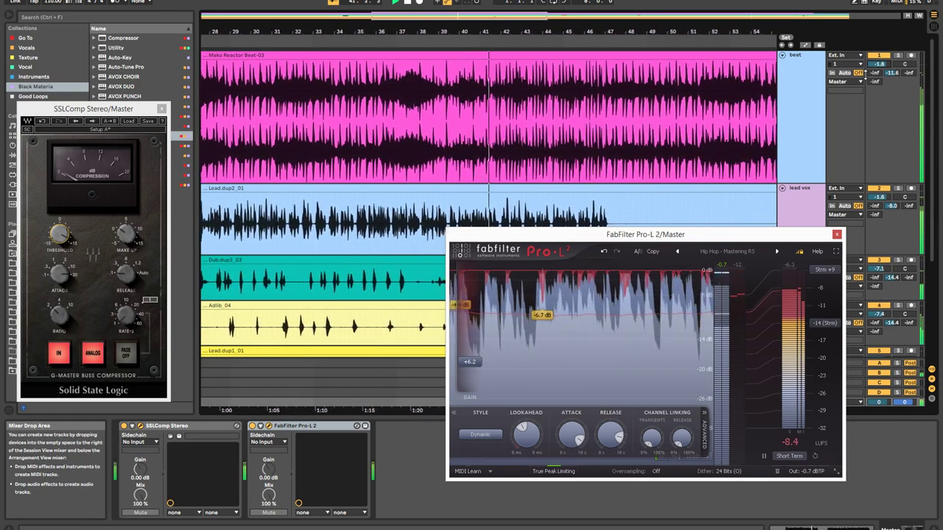
# Examine the midrange dip in the beat track's FabFilter Pro-Q 3 during playback and close the EQ window
pyautogui.rightClick(866, 75)
pyautogui.click(868, 77)
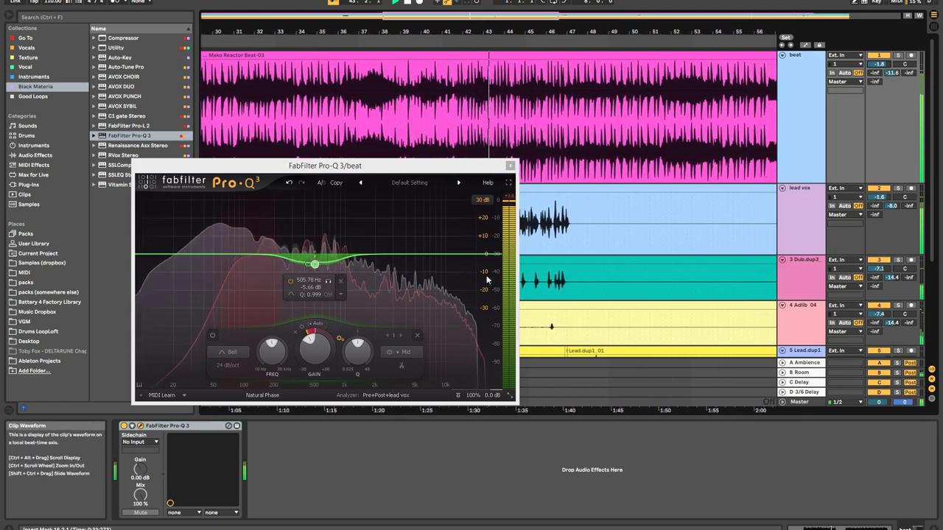
pyautogui.click(510, 166)
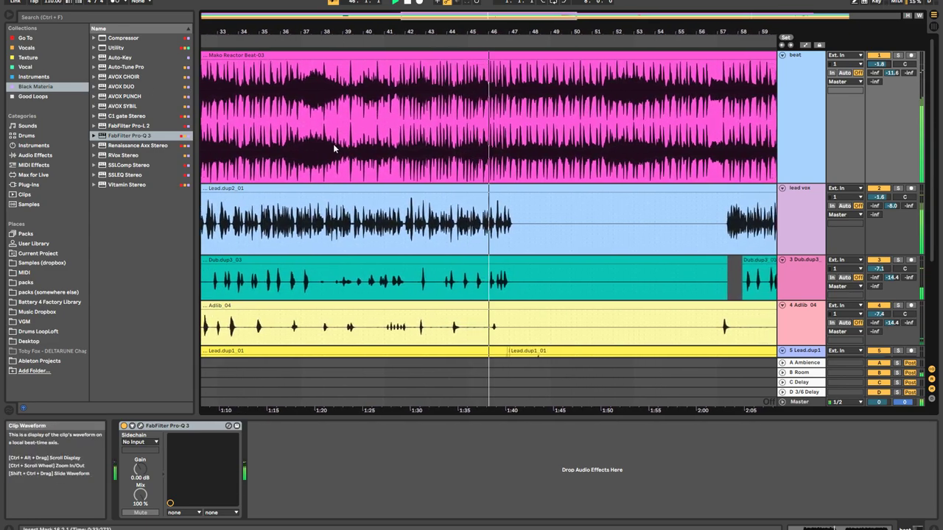
pyautogui.click(140, 425)
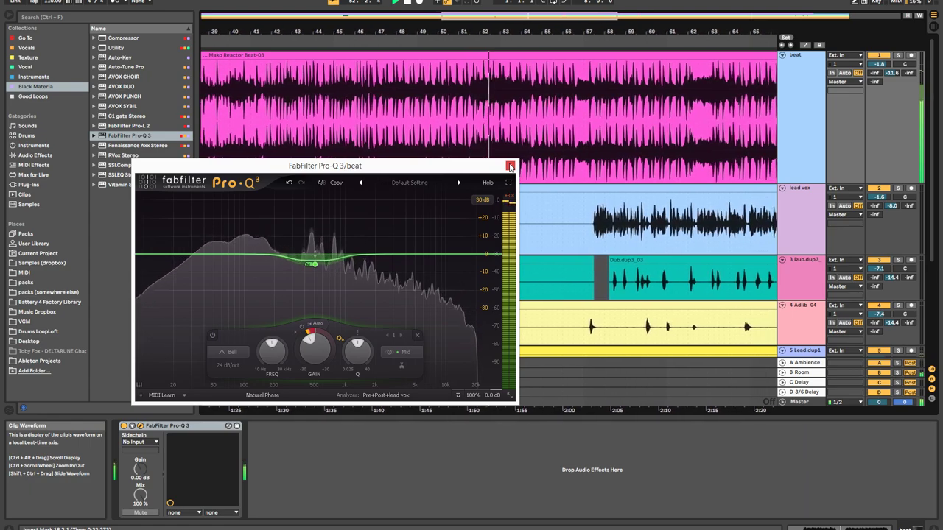
pyautogui.click(509, 166)
# Check the master limiter during playback from about bar 54, close it, and play through the second verse past bar 70
pyautogui.click(520, 399)
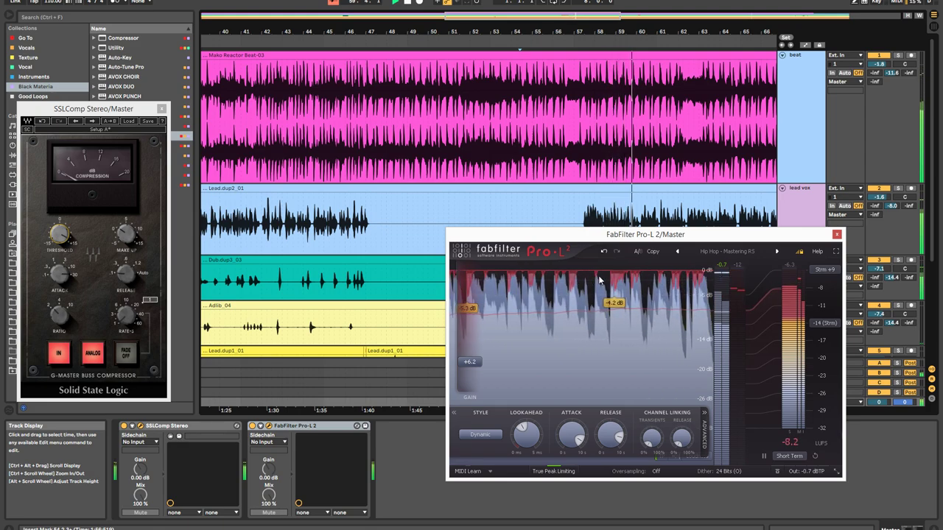
pyautogui.click(837, 234)
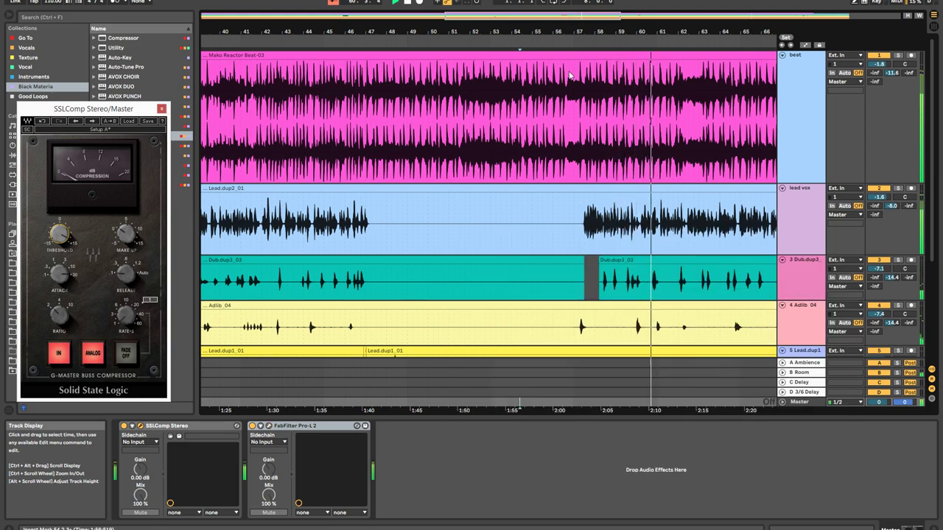
pyautogui.moveTo(513, 17); pyautogui.dragTo(579, 135)
pyautogui.click(542, 151)
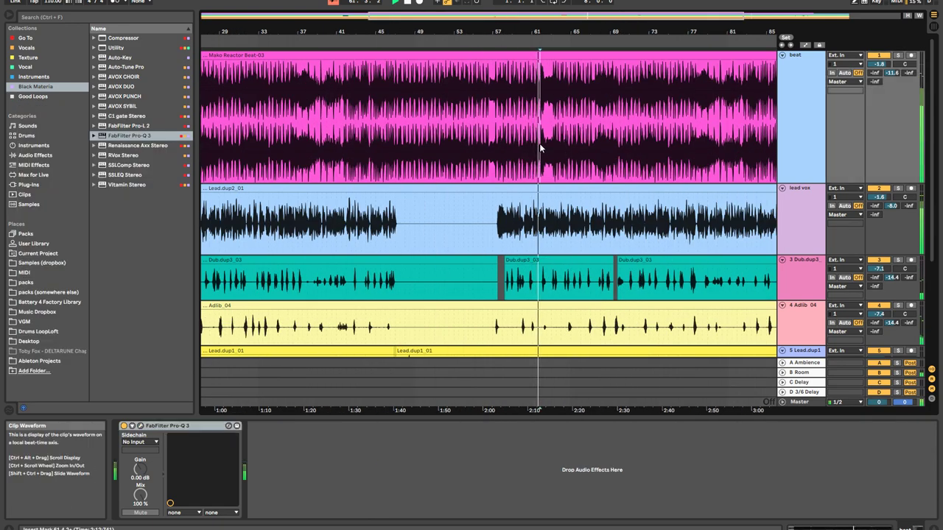
pyautogui.click(538, 219)
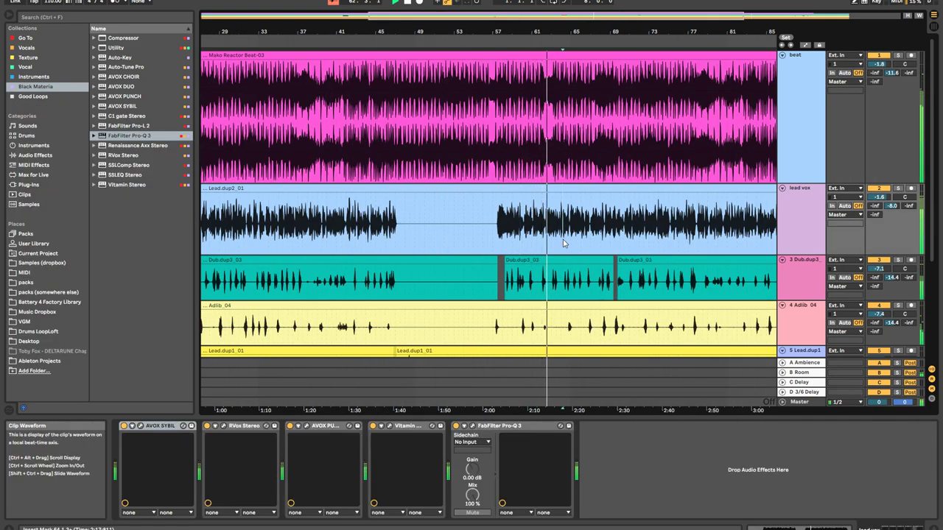
pyautogui.moveTo(556, 17); pyautogui.dragTo(535, 8)
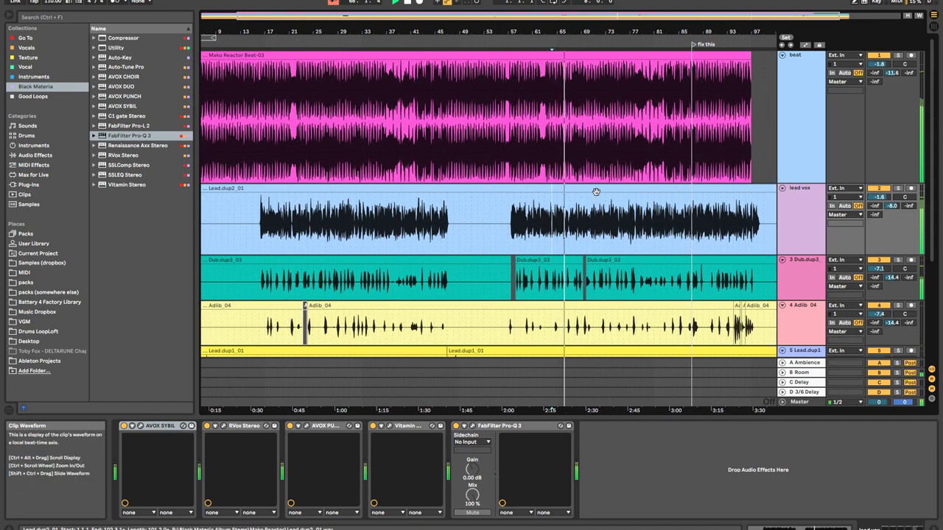
pyautogui.click(585, 145)
pyautogui.scroll(-4, 663, 184)
pyautogui.scroll(5, 739, 265)
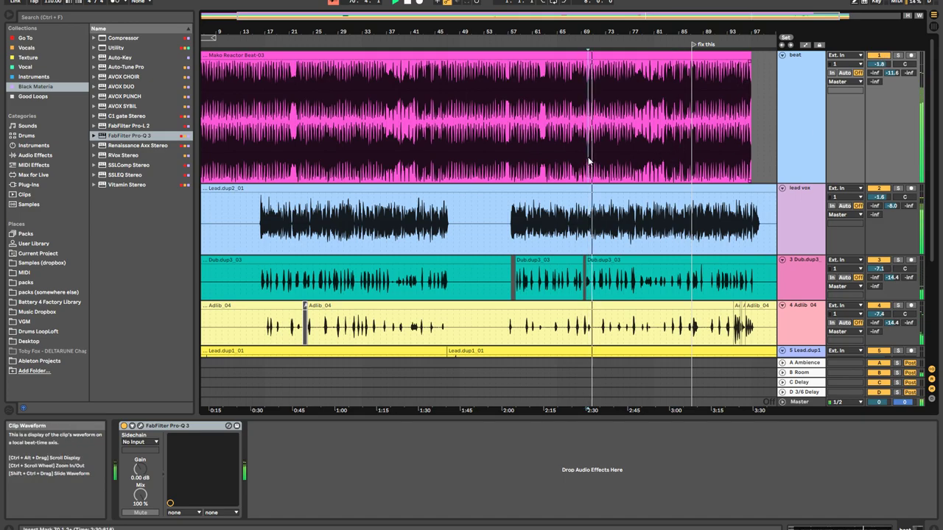
pyautogui.scroll(5, 588, 161)
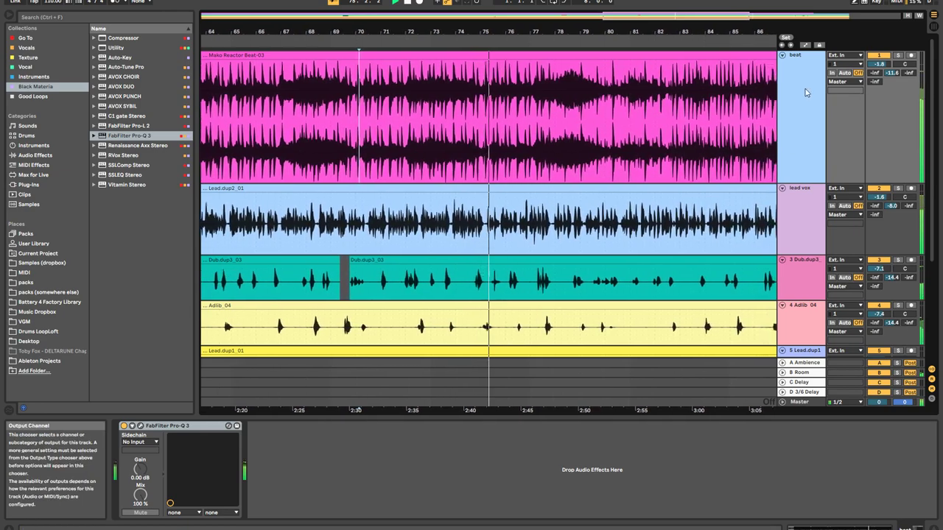
# Find FabFilter Pro-MB among the plug-ins and insert it after the Pro-Q 3 on the beat track
pyautogui.click(28, 184)
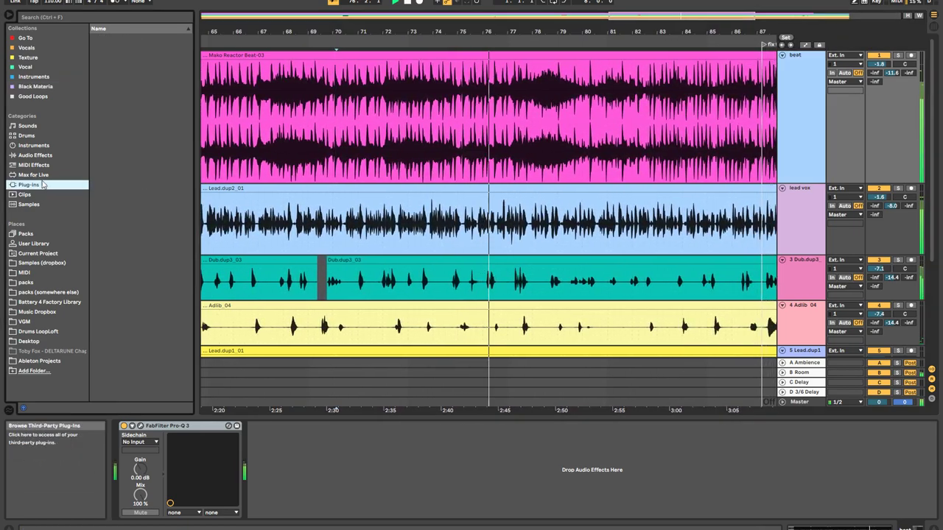
pyautogui.click(102, 16)
pyautogui.write('por-mb')
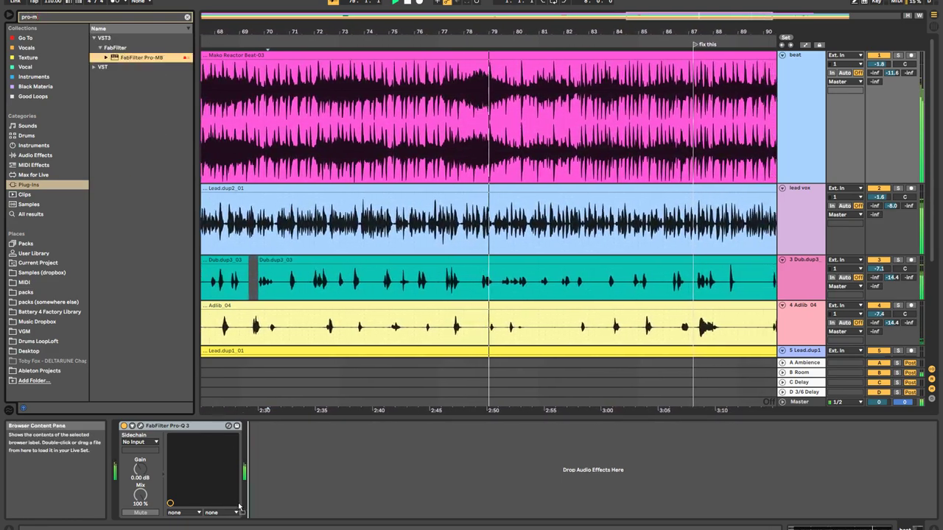
pyautogui.moveTo(289, 502); pyautogui.dragTo(289, 490)
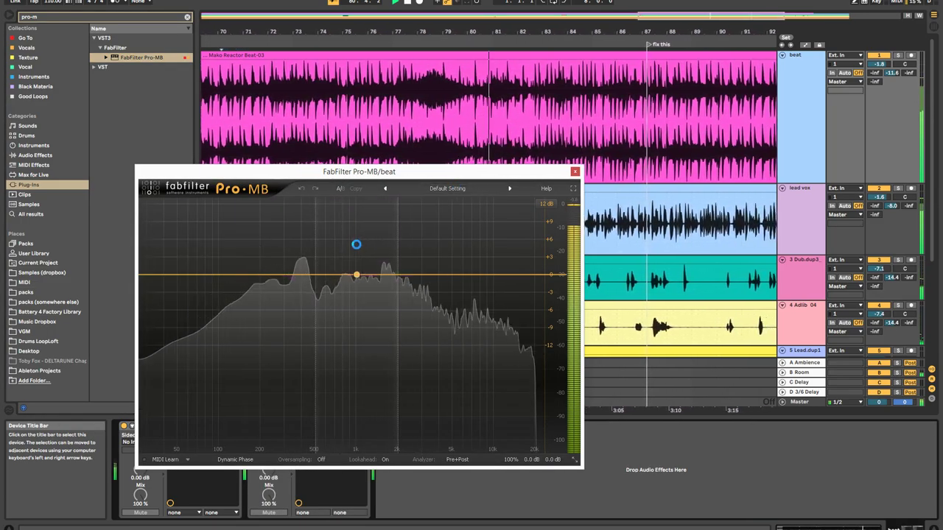
# Add a compression band centred around 1 kHz in Pro-MB, adjust its threshold and raise its attack
pyautogui.click(356, 275)
pyautogui.moveTo(266, 390); pyautogui.dragTo(262, 377)
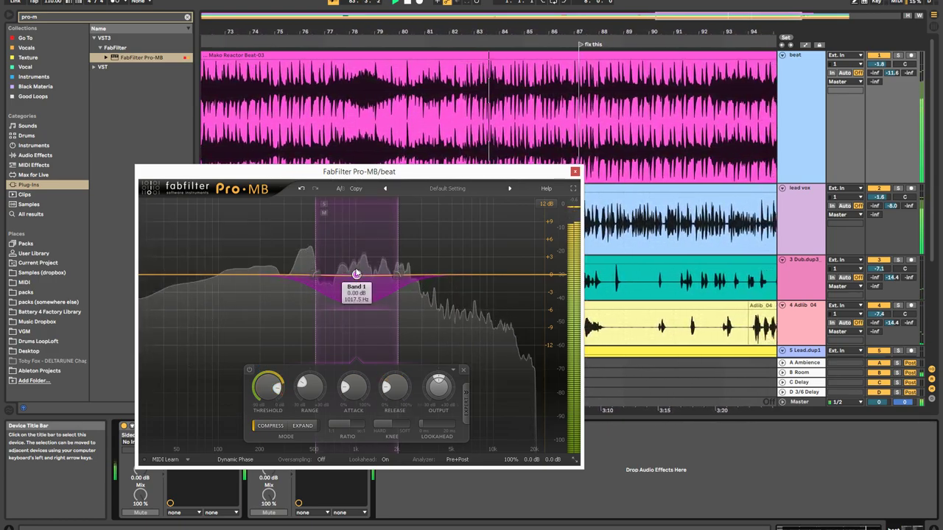
pyautogui.moveTo(356, 388); pyautogui.dragTo(361, 339)
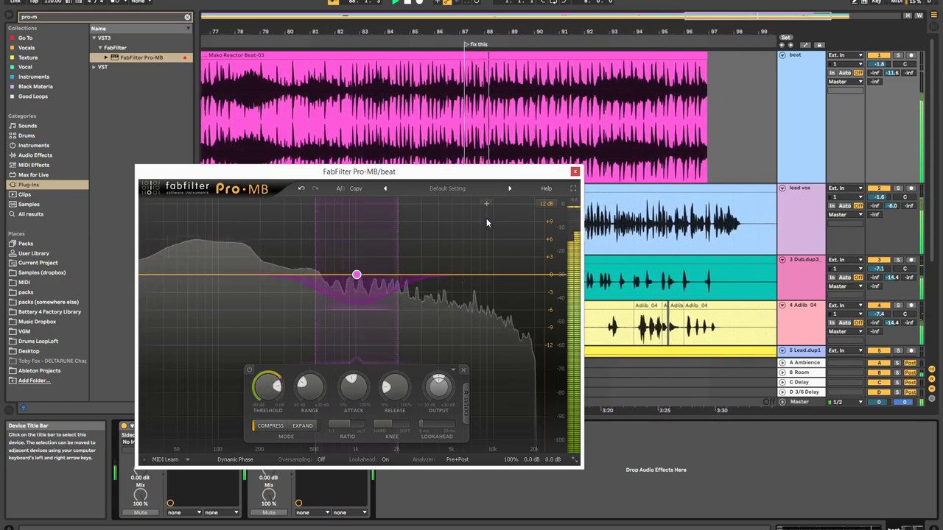
# Place the beat's Pro-Q 3 and Pro-MB windows side by side and compare the EQ dip with the compression band during playback
pyautogui.moveTo(331, 170); pyautogui.dragTo(556, 164)
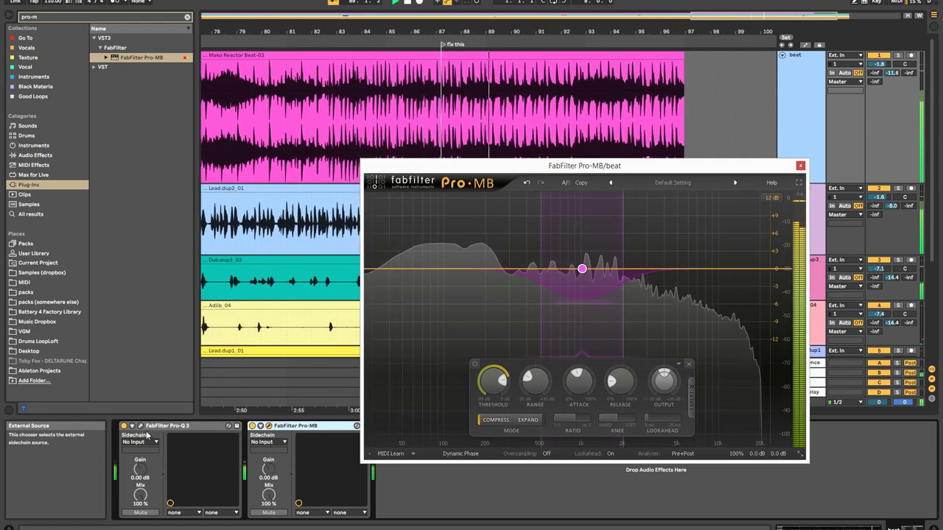
pyautogui.click(140, 426)
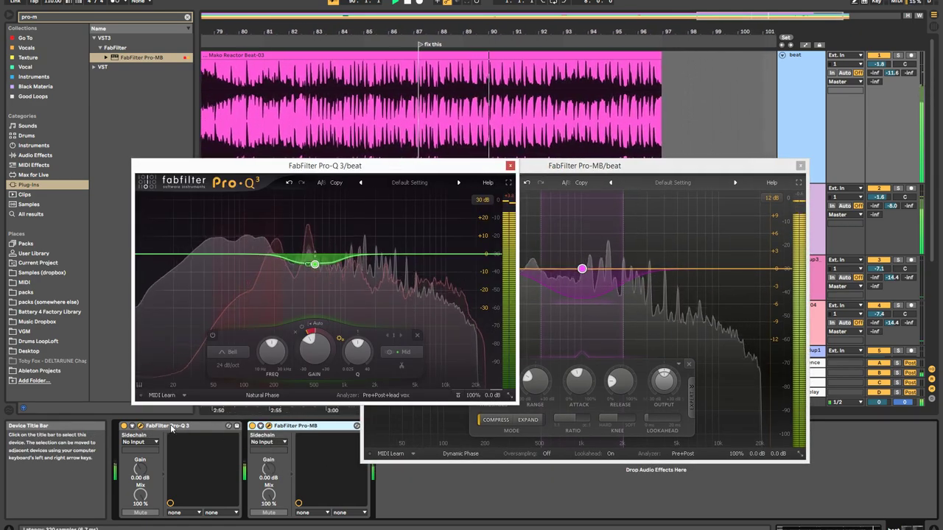
pyautogui.moveTo(311, 255)
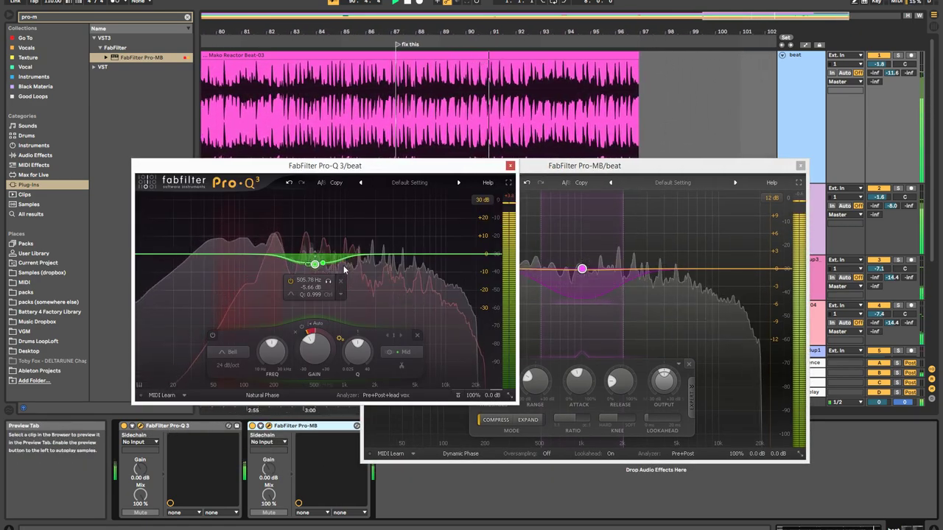
pyautogui.click(582, 270)
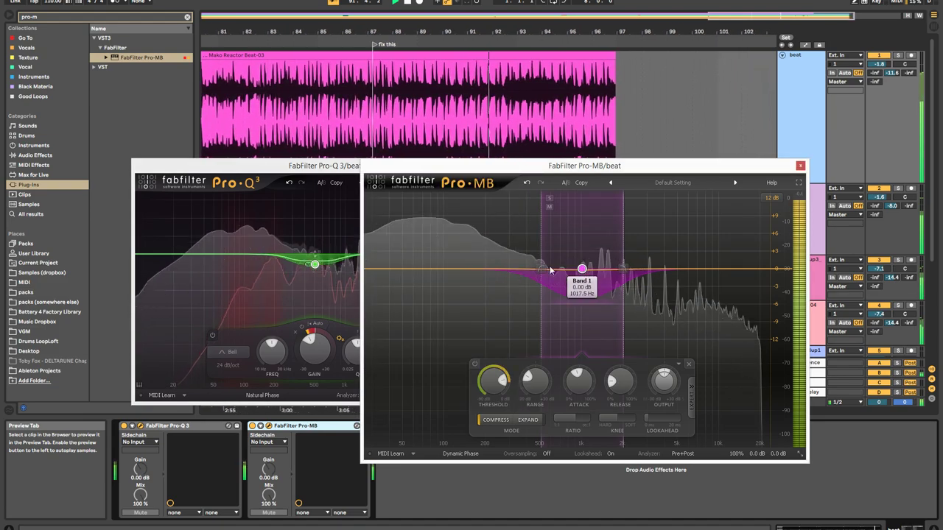
pyautogui.click(305, 245)
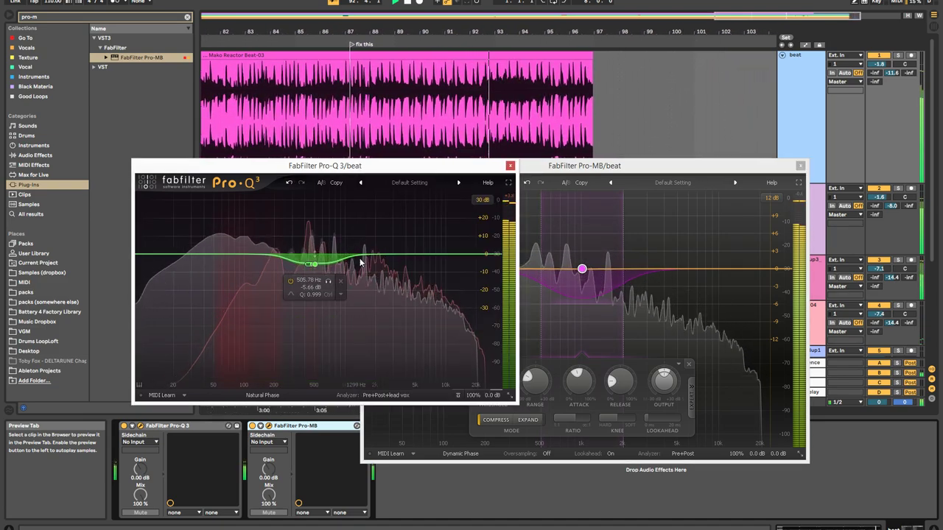
pyautogui.click(590, 268)
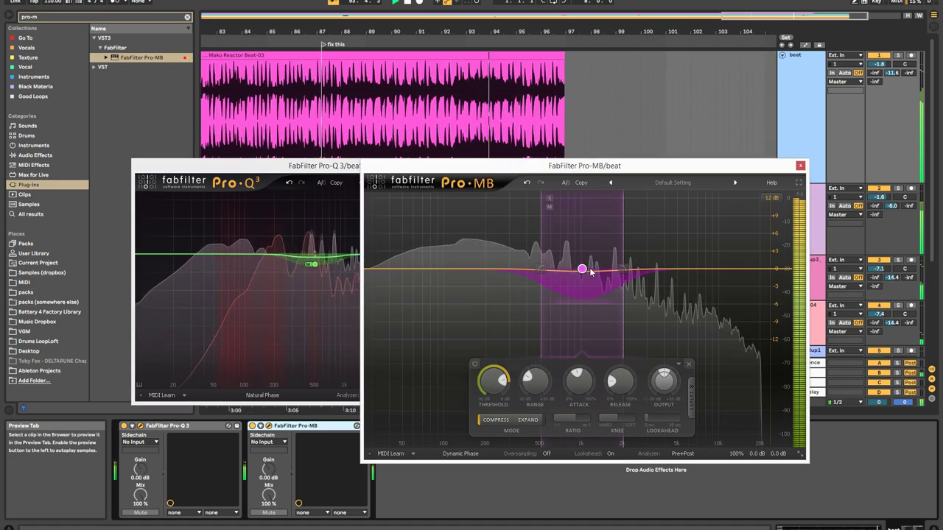
# Close the beat track's Pro-Q 3 and Pro-MB windows and restart playback from the beginning of the song
pyautogui.click(682, 453)
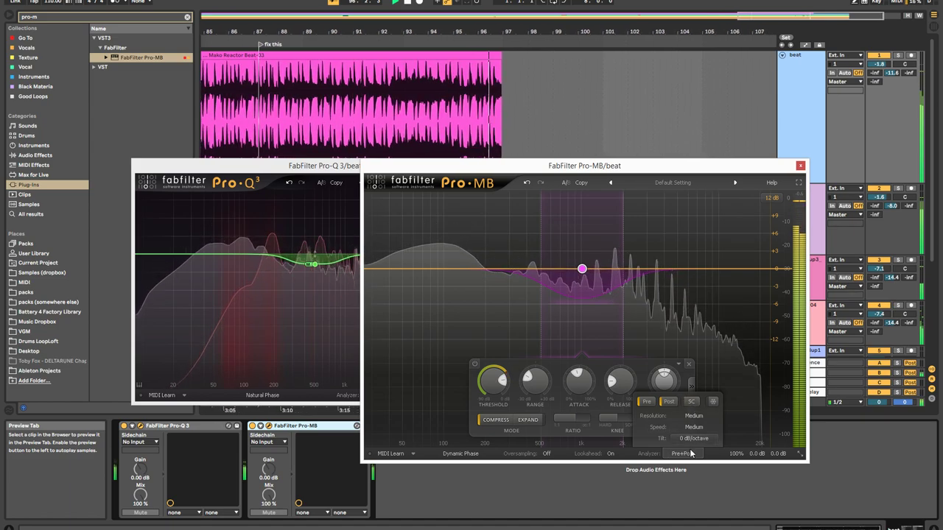
pyautogui.click(307, 166)
pyautogui.click(510, 165)
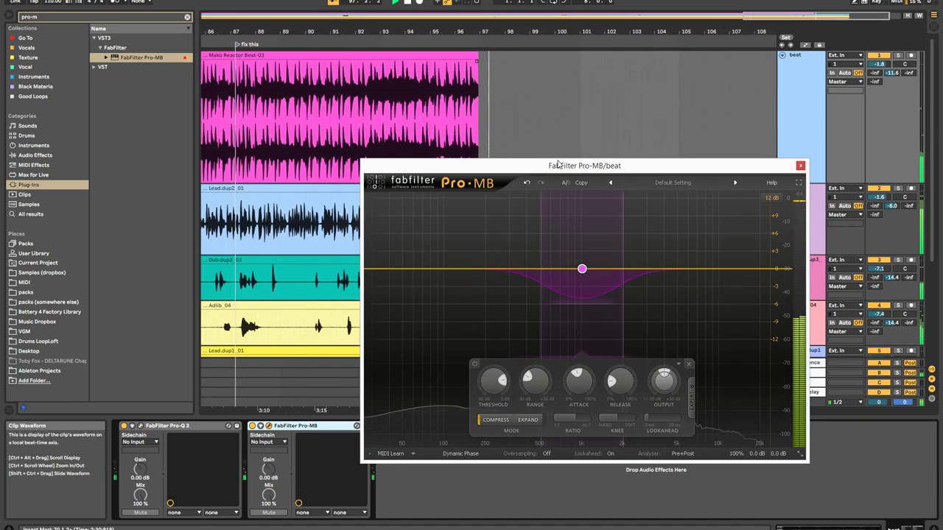
pyautogui.click(801, 165)
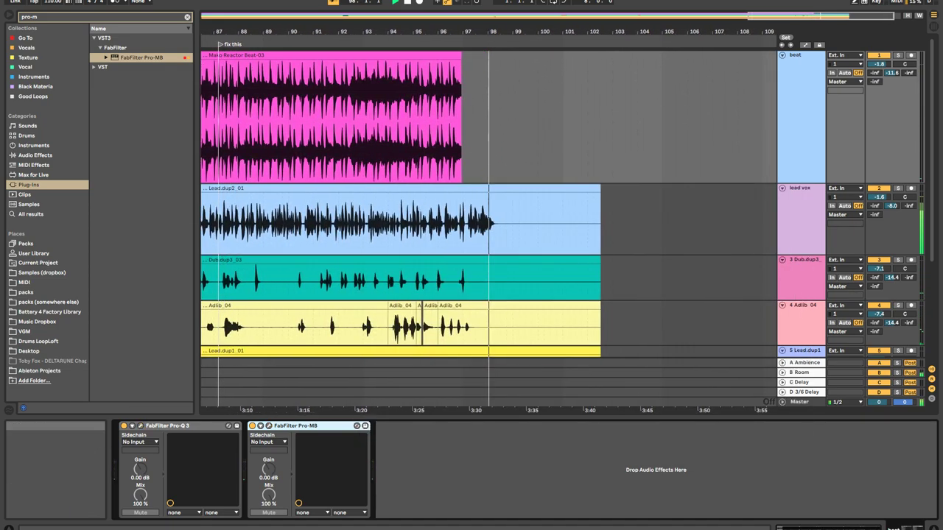
pyautogui.click(406, 2)
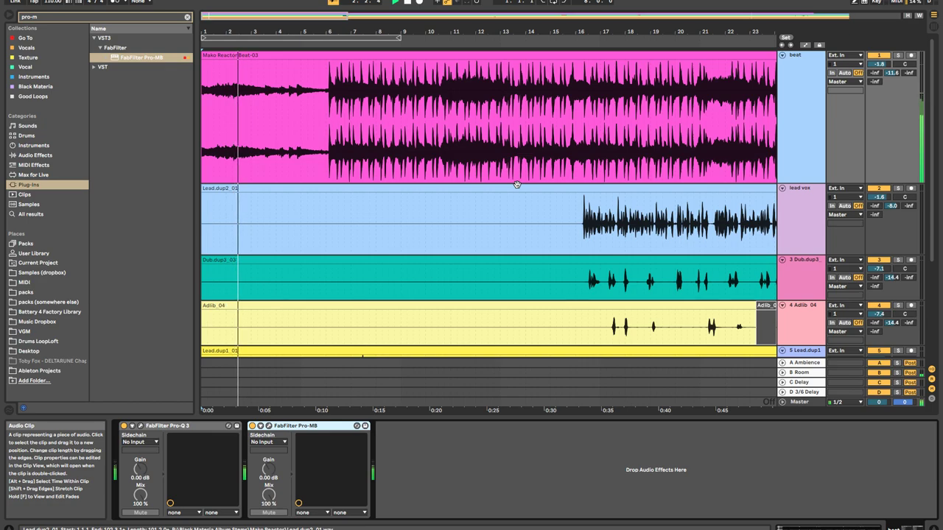
pyautogui.hotkey('alt', 'Tab')
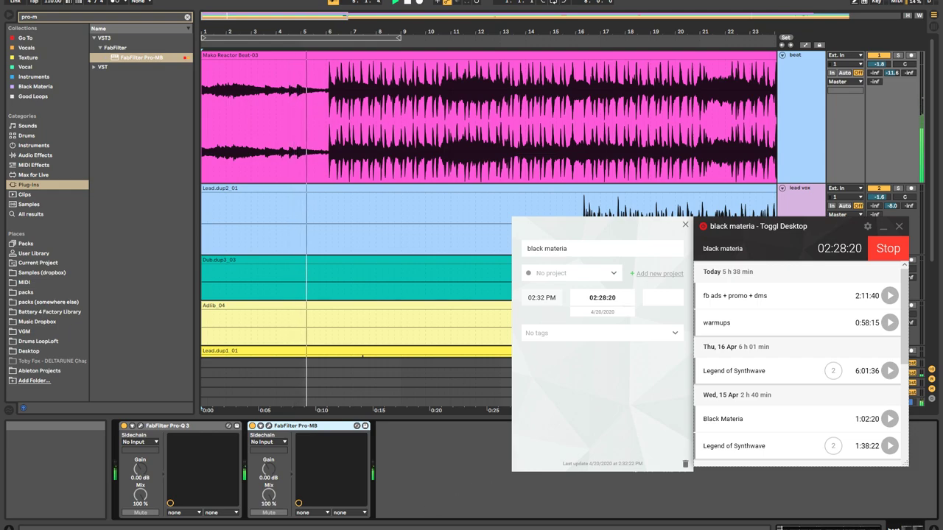
pyautogui.moveTo(435, 529)
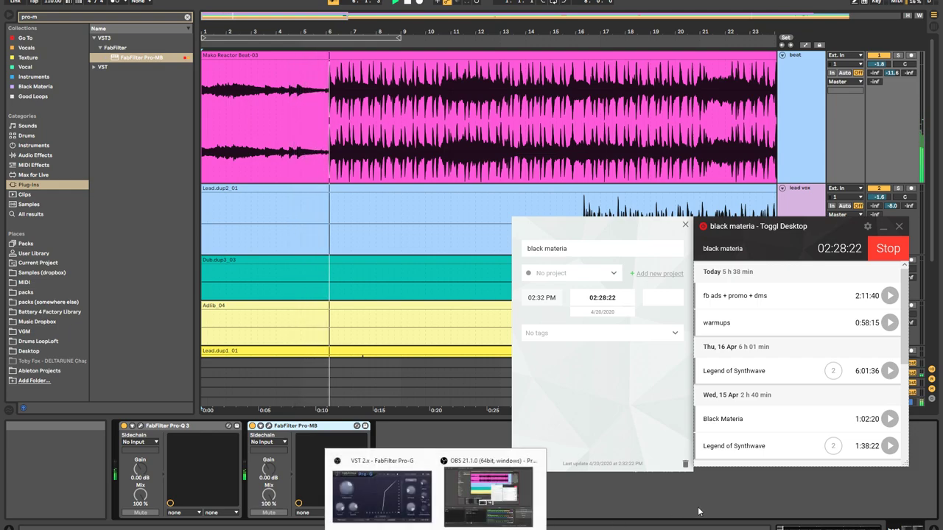
pyautogui.click(480, 506)
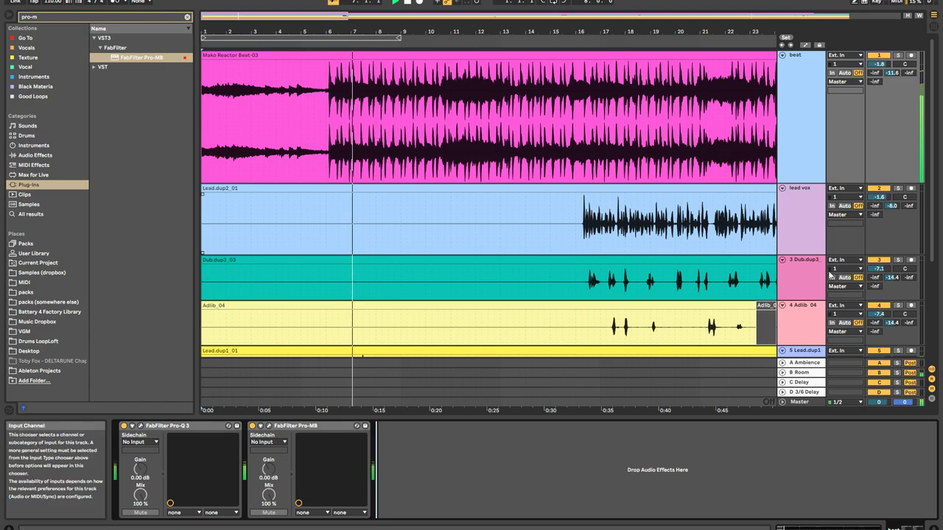
# Show the Lead.dup1 track's effect chain, inspect its AVOX SYBIL de-esser during playback, and close the plug-in window
pyautogui.scroll(-3, 784, 238)
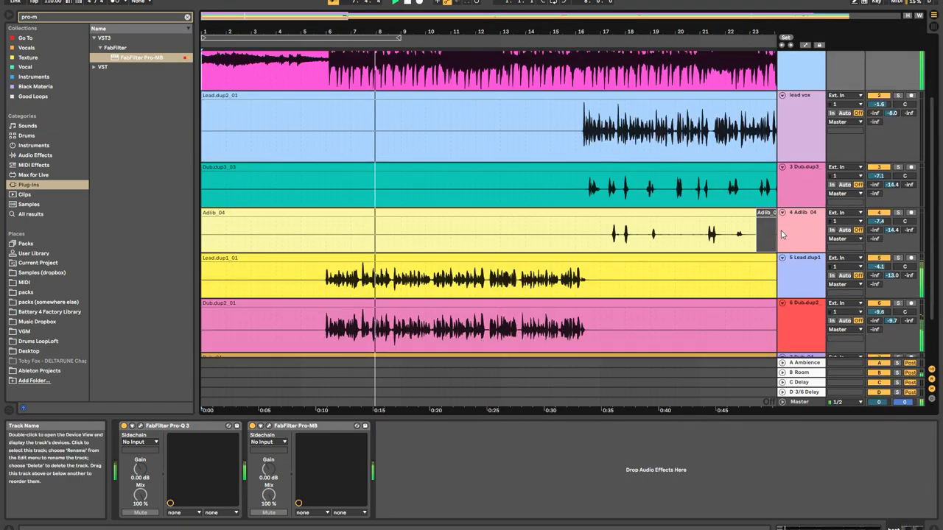
pyautogui.click(815, 274)
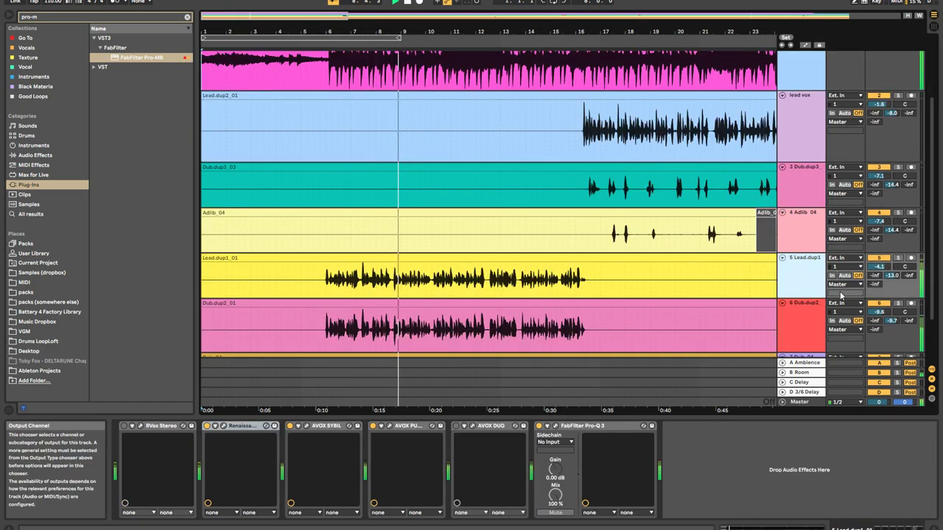
pyautogui.click(307, 427)
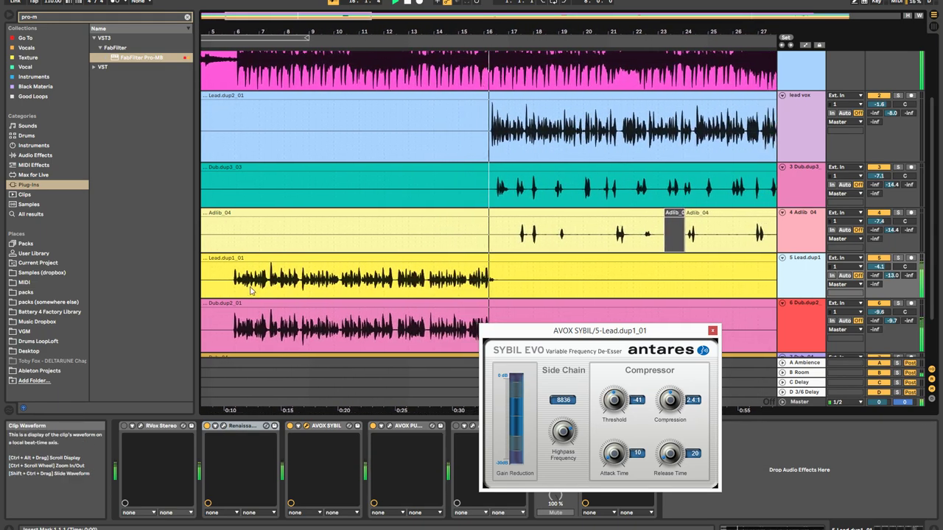
pyautogui.press('space')
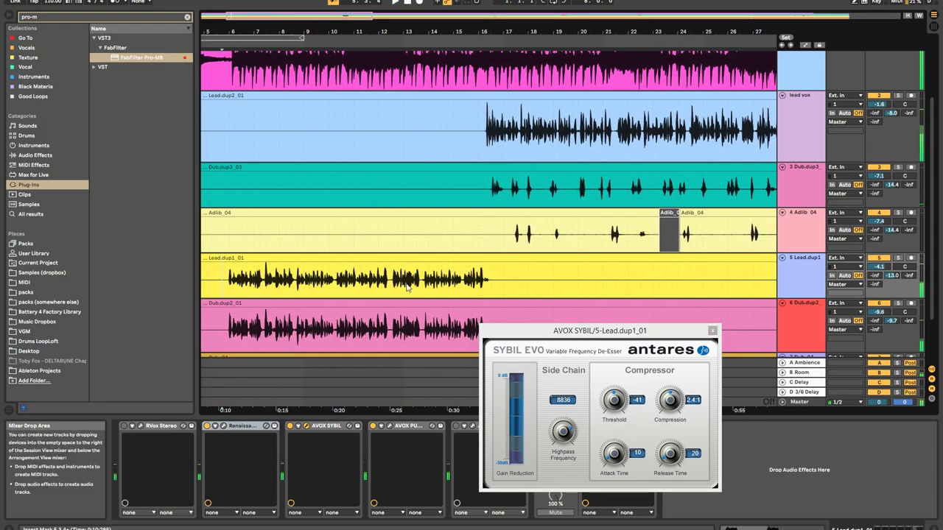
pyautogui.click(712, 331)
# Display the Dub.dup2 track's effect chain and briefly play the intro vocals from just before bar 6
pyautogui.click(229, 343)
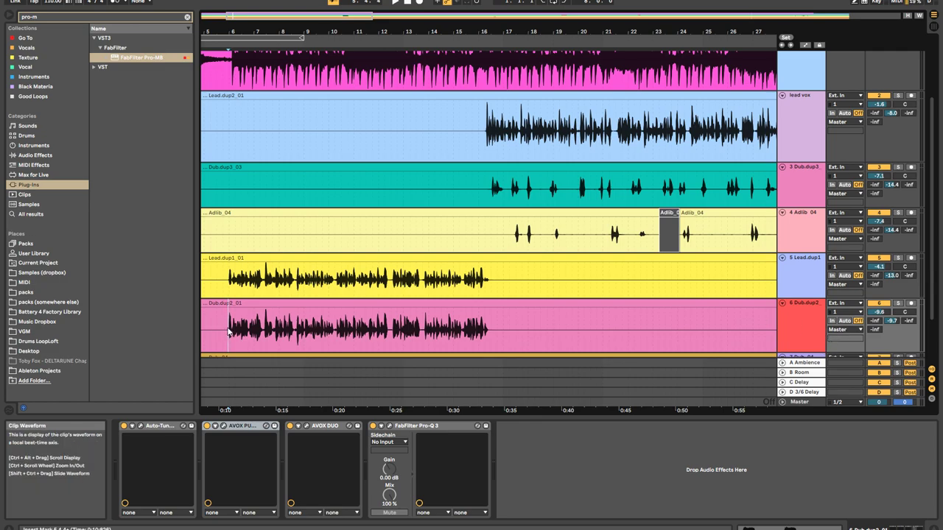
pyautogui.press('space')
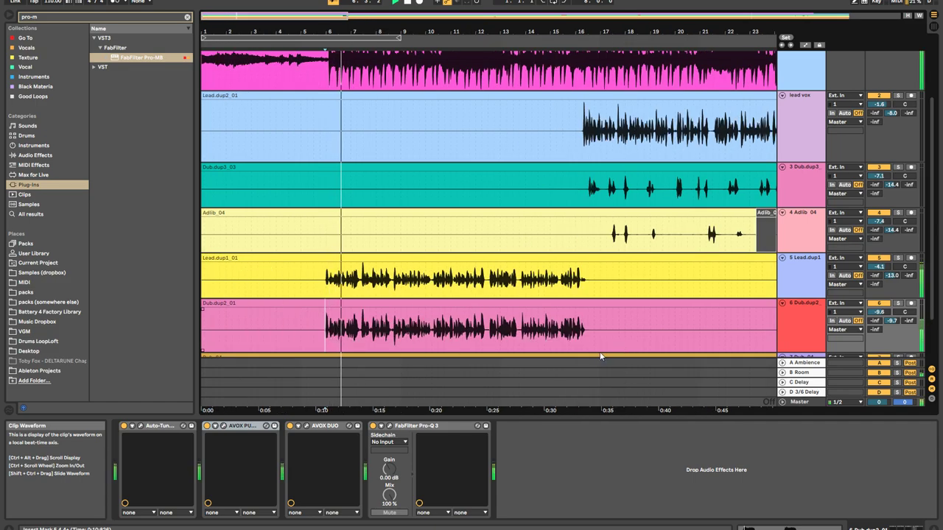
pyautogui.click(387, 529)
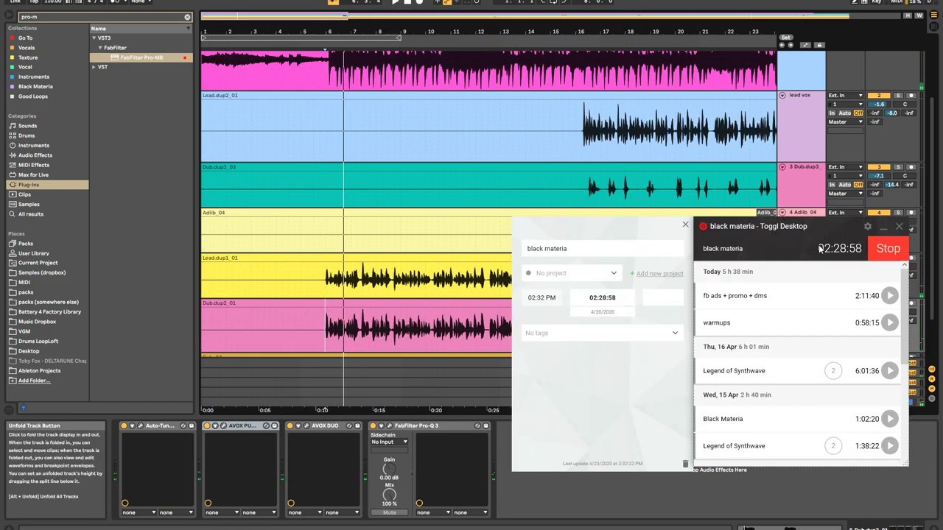
pyautogui.click(442, 376)
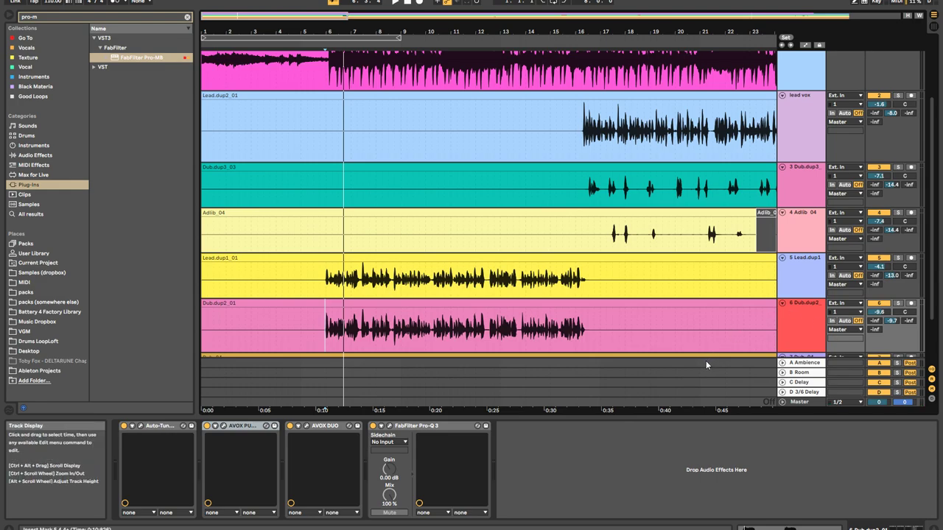
# Solo the Dub.dup2 track to hear it alone, switch the solo to Lead.dup1 and display that track's effect chain
pyautogui.click(897, 303)
pyautogui.press('space')
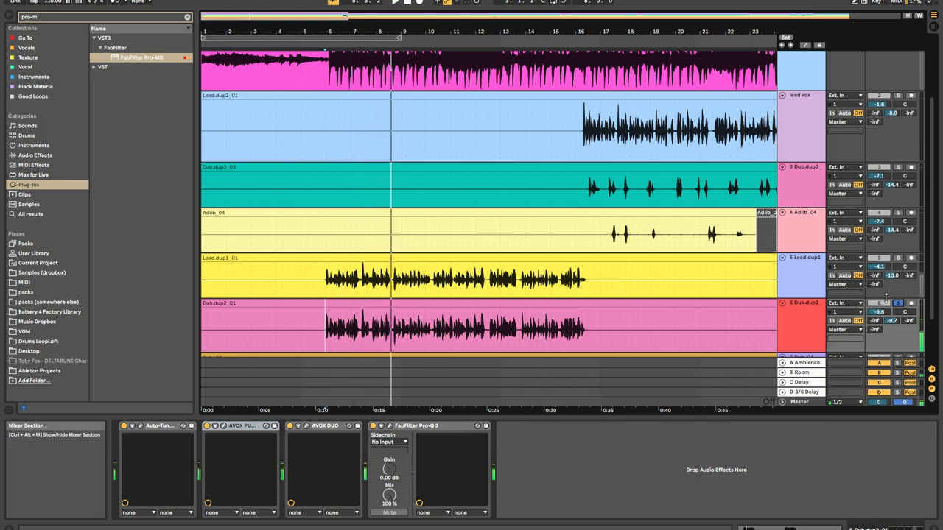
pyautogui.click(897, 258)
pyautogui.click(804, 263)
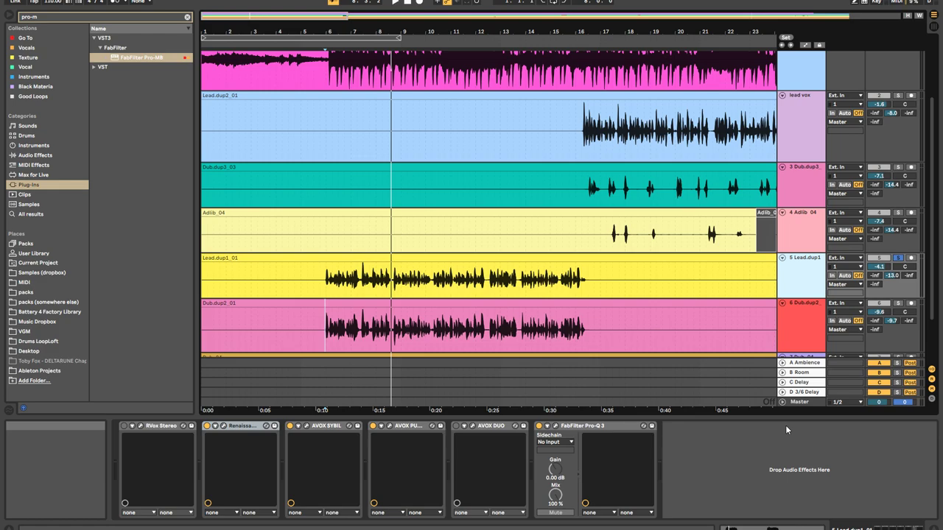
# Switch from the Live session to the OBS window with the recording controls
pyautogui.hotkey('alt', 'Tab')
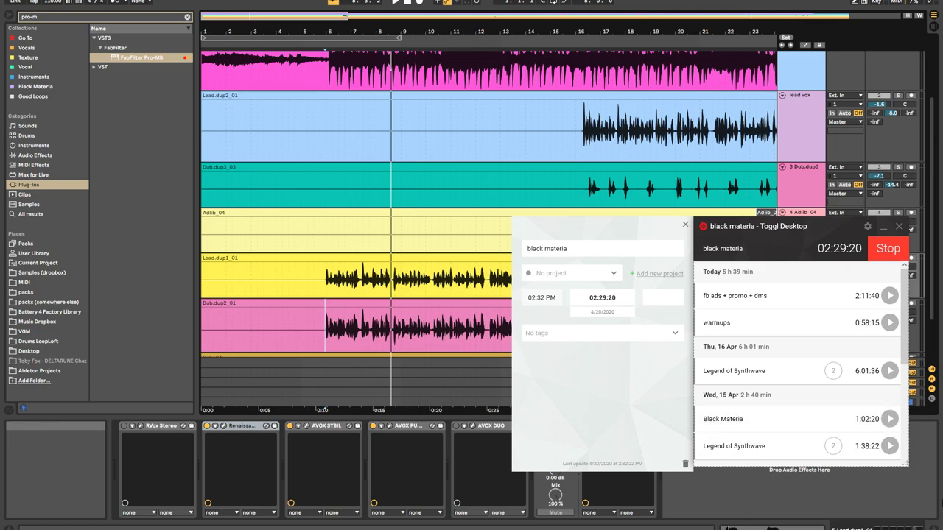
pyautogui.hotkey('alt', 'Tab')
pyautogui.hotkey('alt', 'Tab')
pyautogui.hotkey('alt', 'Tab')
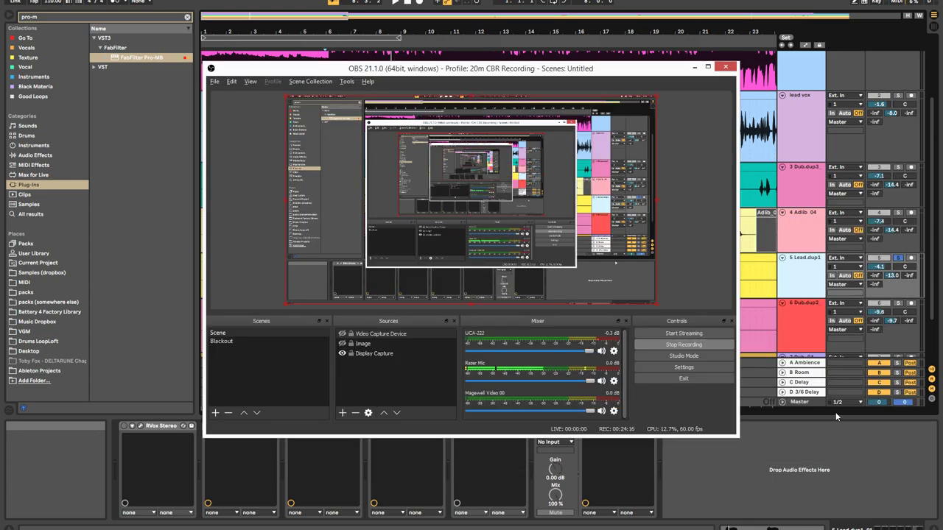